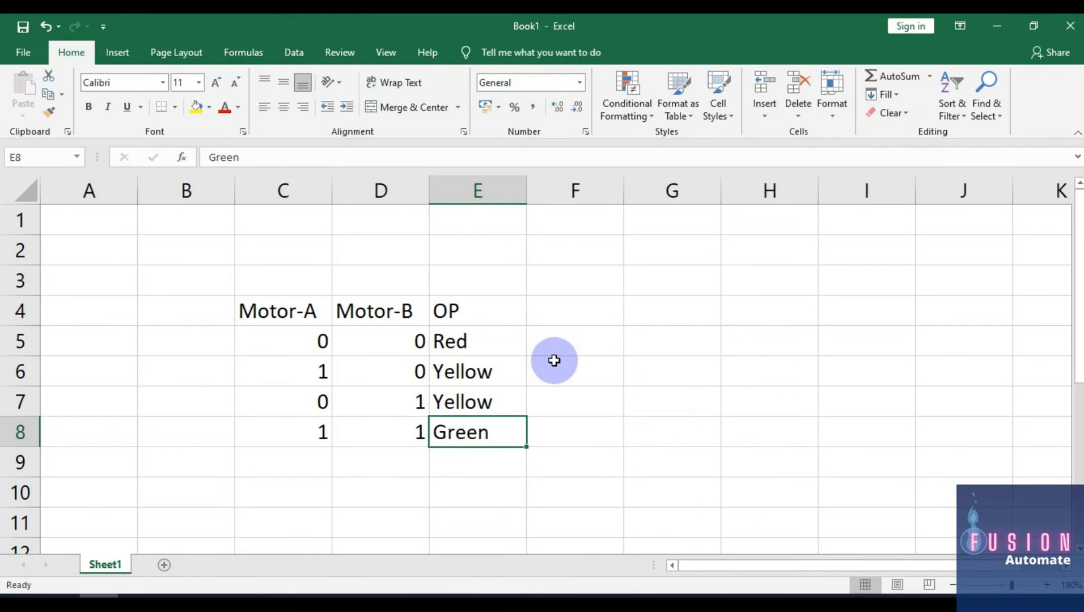
# Step: Examine the Motor-A and Motor-B headings of the truth table
pyautogui.scroll(2, 503, 370)
pyautogui.scroll(-1, 497, 372)
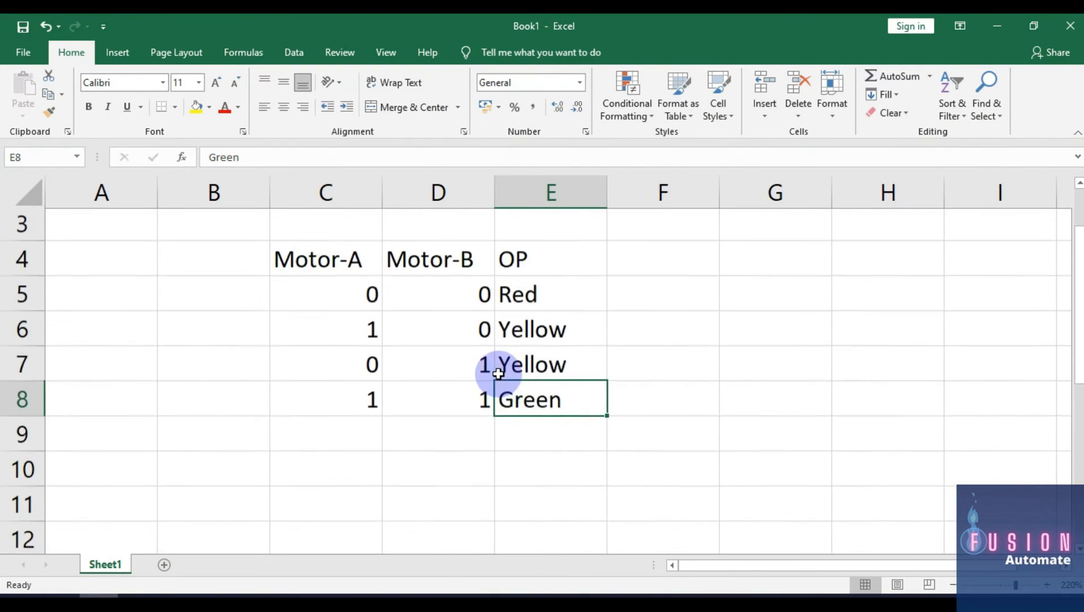
pyautogui.scroll(1, 454, 363)
pyautogui.click(361, 343)
pyautogui.click(443, 343)
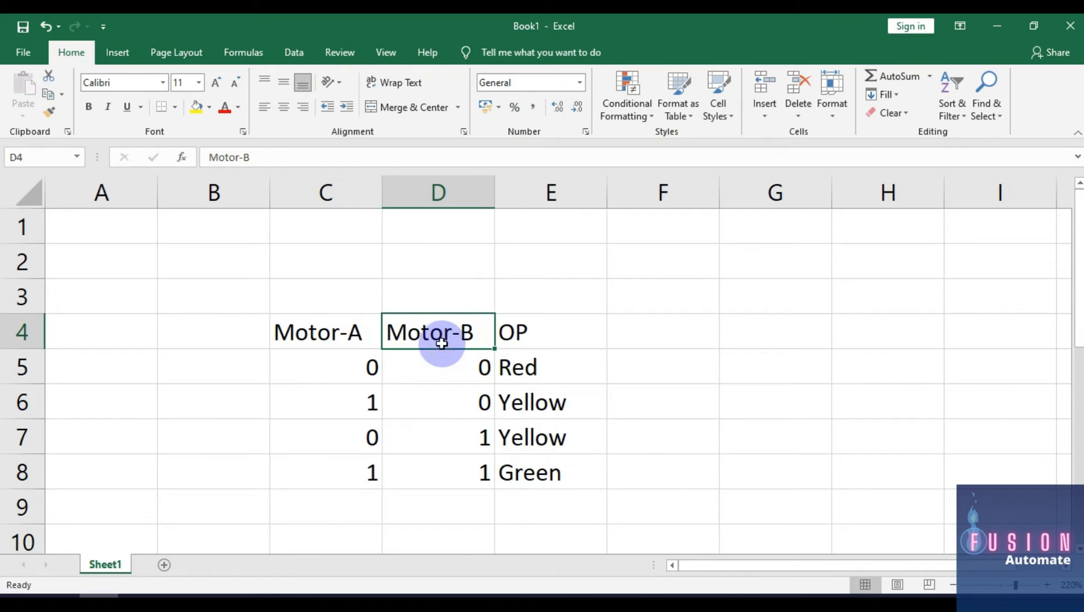
pyautogui.click(331, 342)
pyautogui.click(440, 343)
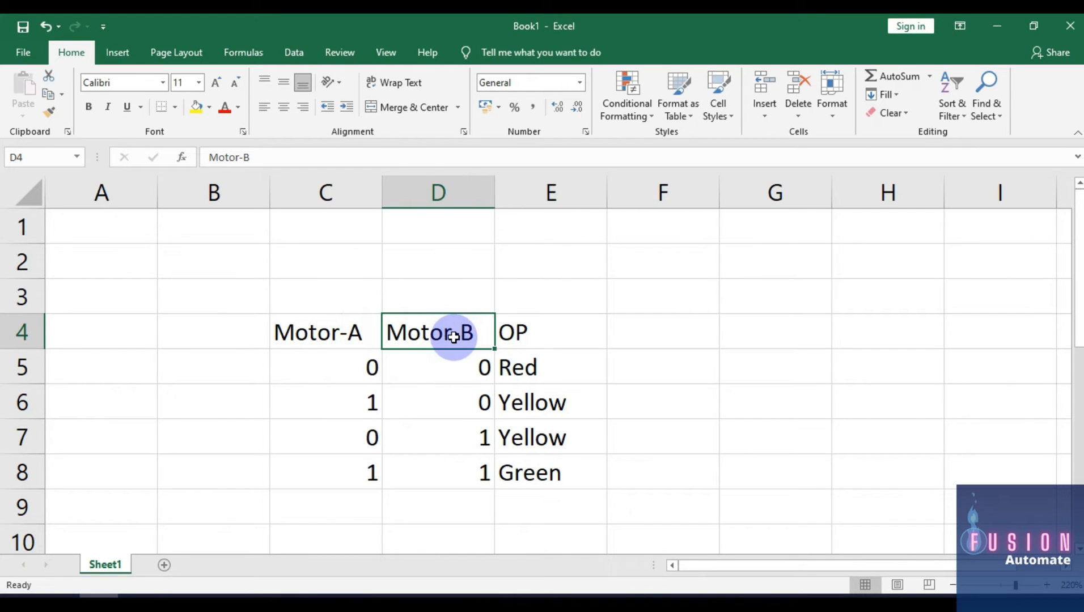
# Step: Enter Led in cell E3, above the OP heading of the truth table
pyautogui.click(567, 336)
pyautogui.click(552, 296)
pyautogui.write('Led')
pyautogui.press('Return')
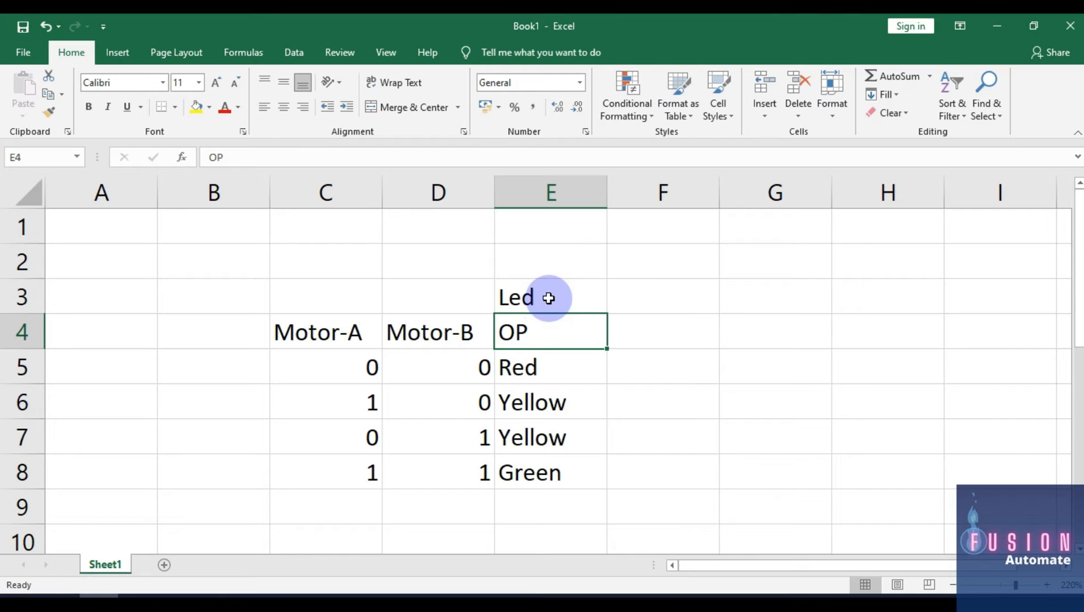
# Step: Examine truth table rows 5 and 6, relating the Motor-A and Motor-B states to the LED output
pyautogui.click(324, 358)
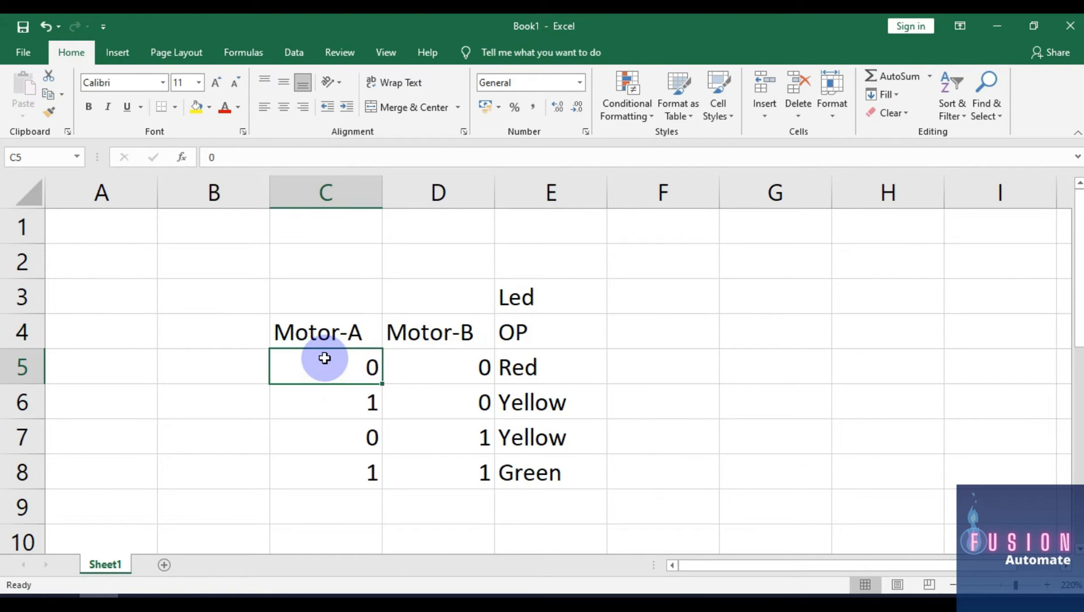
pyautogui.click(446, 366)
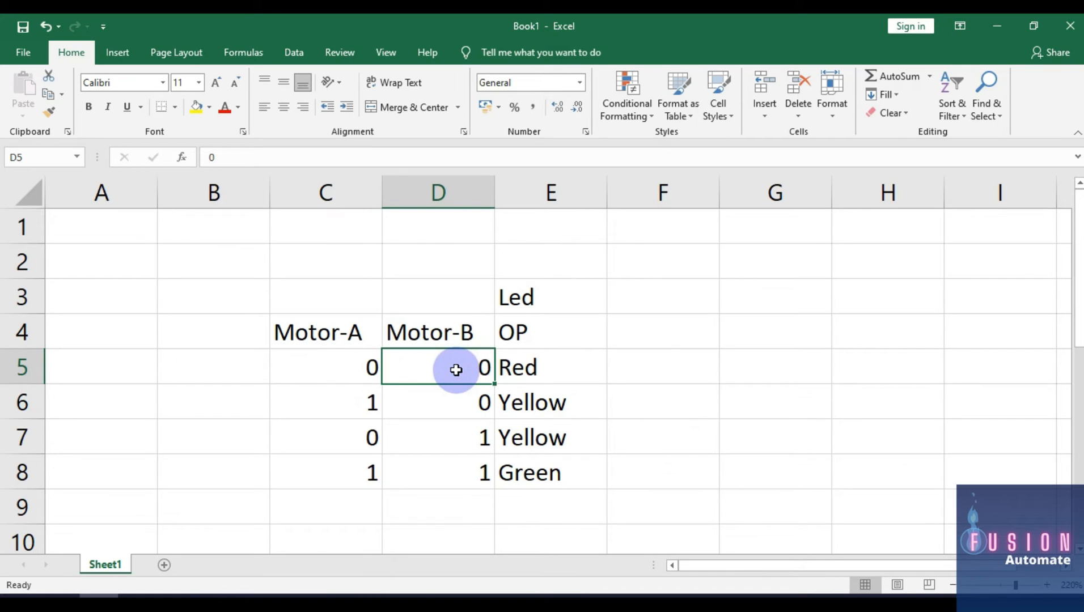
pyautogui.click(520, 370)
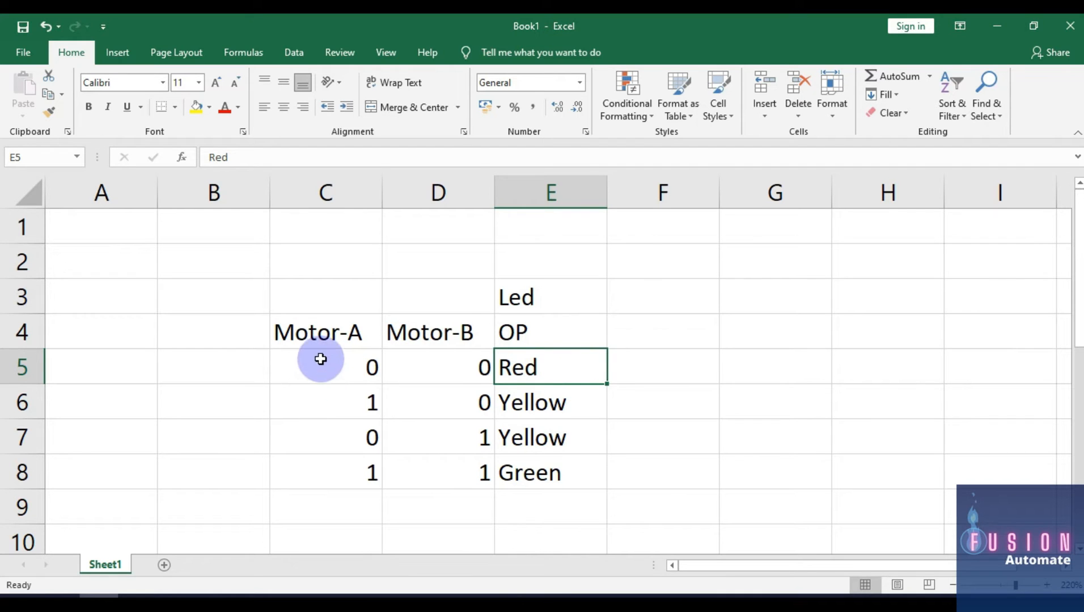
pyautogui.click(326, 339)
pyautogui.click(331, 400)
pyautogui.click(448, 334)
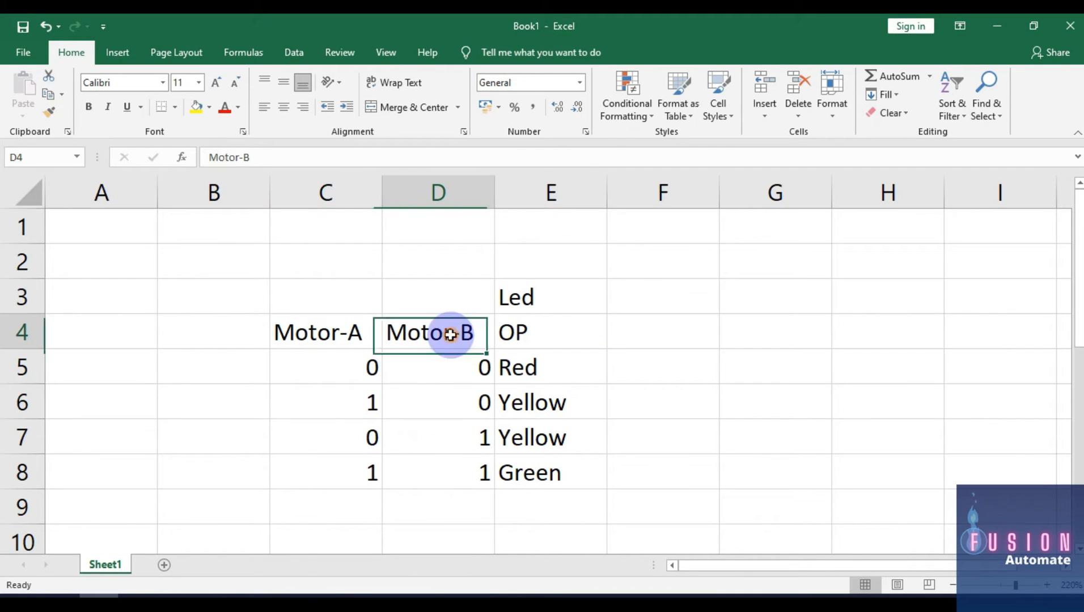
pyautogui.click(454, 400)
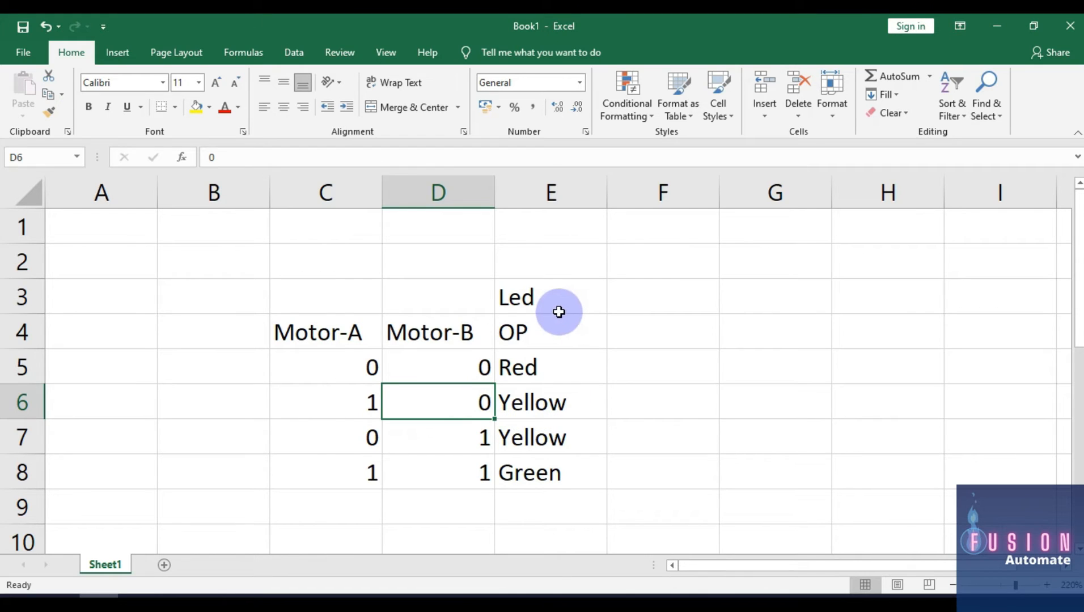
pyautogui.click(559, 402)
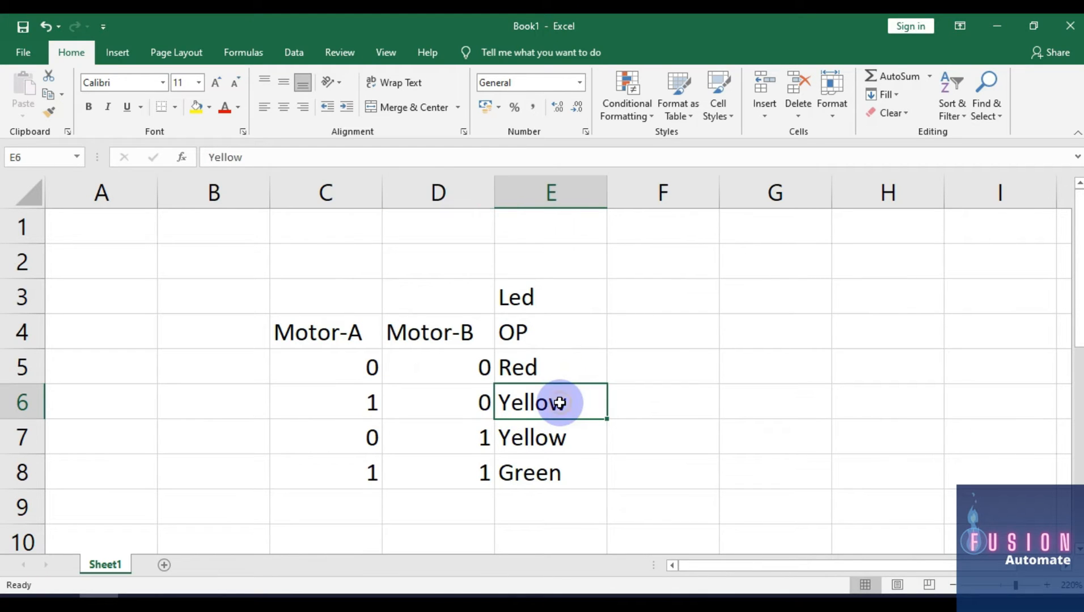
# Step: Examine truth table rows 7 and 8, comparing the two motor states with the resulting LED colour
pyautogui.click(374, 337)
pyautogui.click(371, 438)
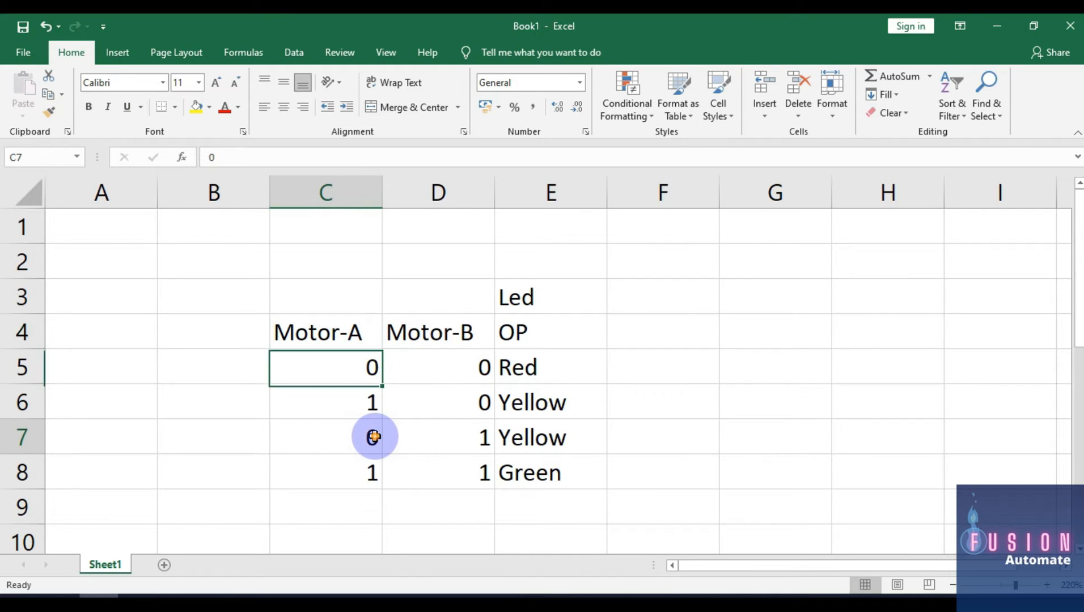
pyautogui.click(454, 330)
pyautogui.click(455, 438)
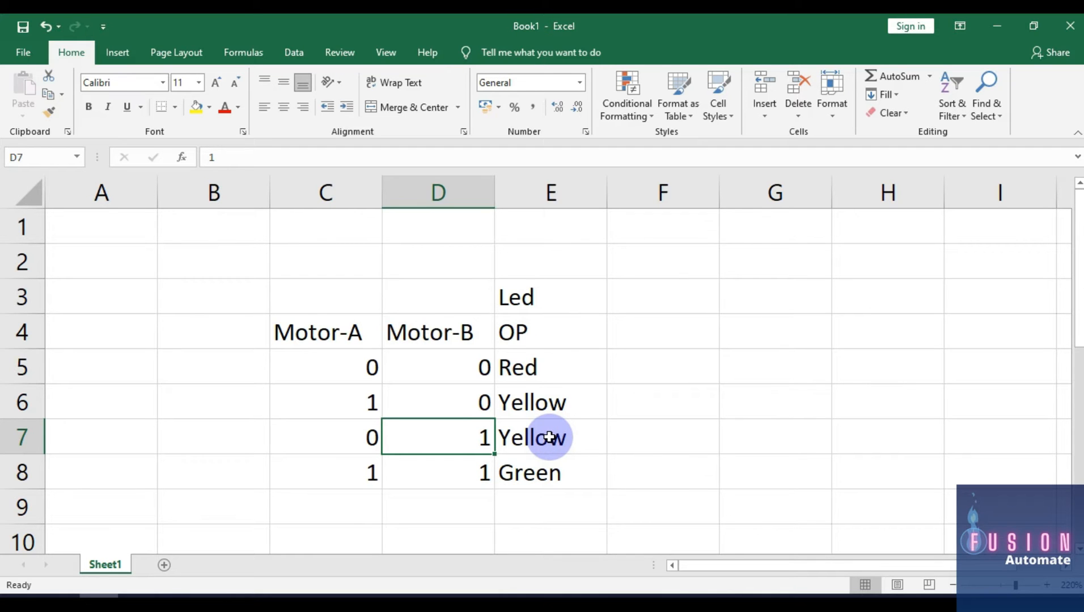
pyautogui.moveTo(313, 338); pyautogui.dragTo(422, 338)
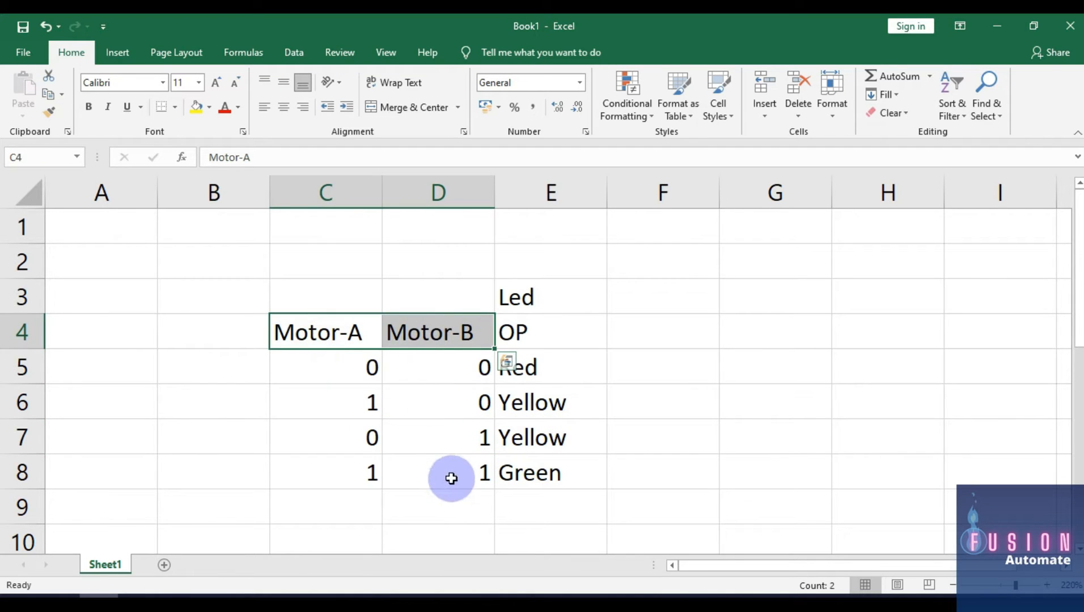
pyautogui.moveTo(452, 478); pyautogui.dragTo(351, 474)
pyautogui.click(527, 480)
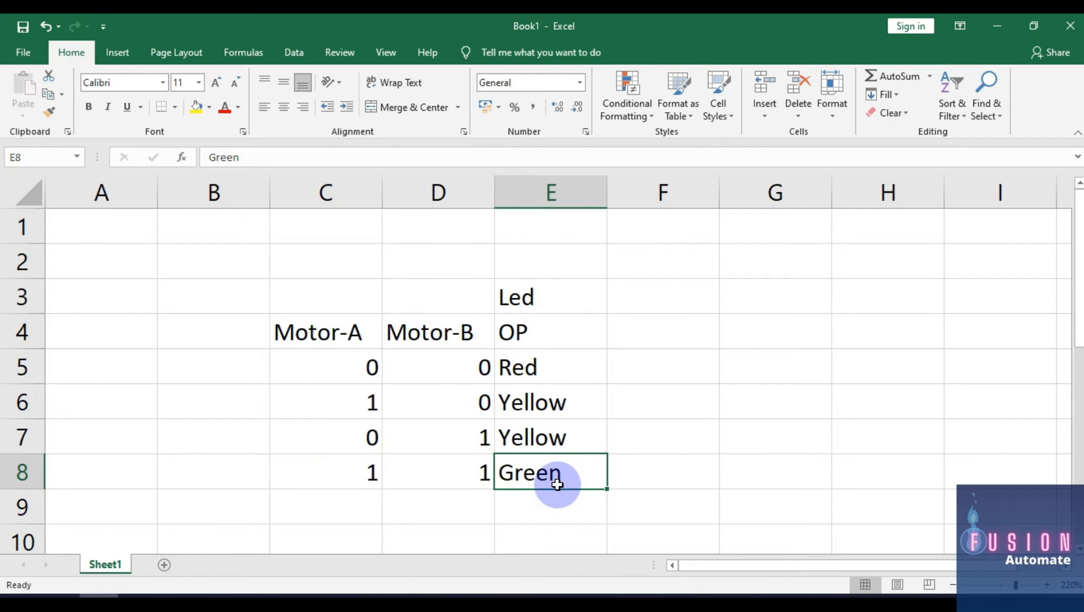
pyautogui.moveTo(341, 484); pyautogui.dragTo(559, 477)
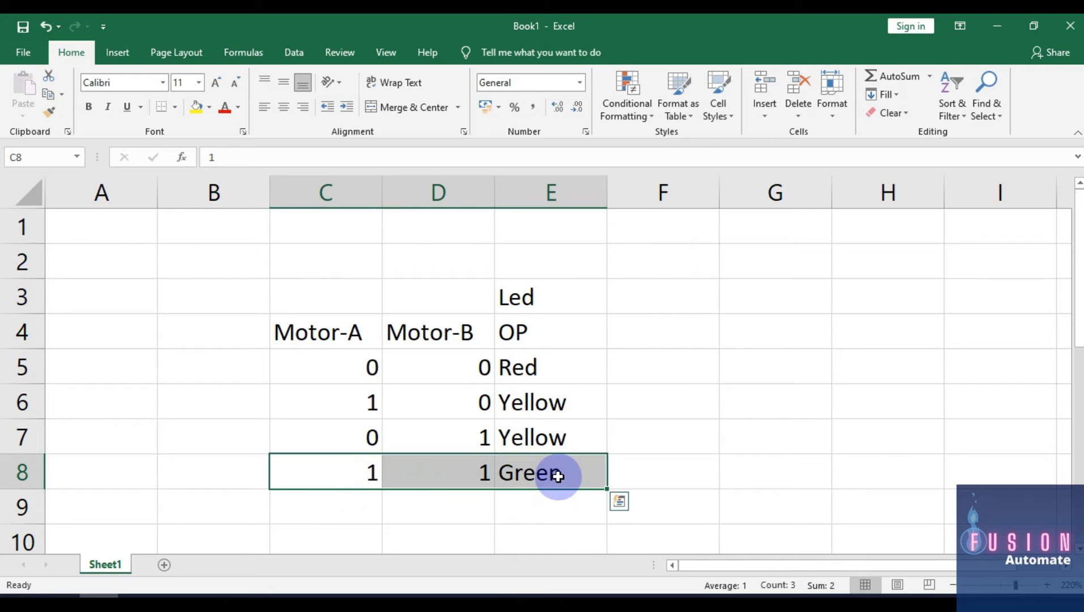
# Step: Review the whole truth table in C4:E8, checking each motor combination against its output colour
pyautogui.click(346, 376)
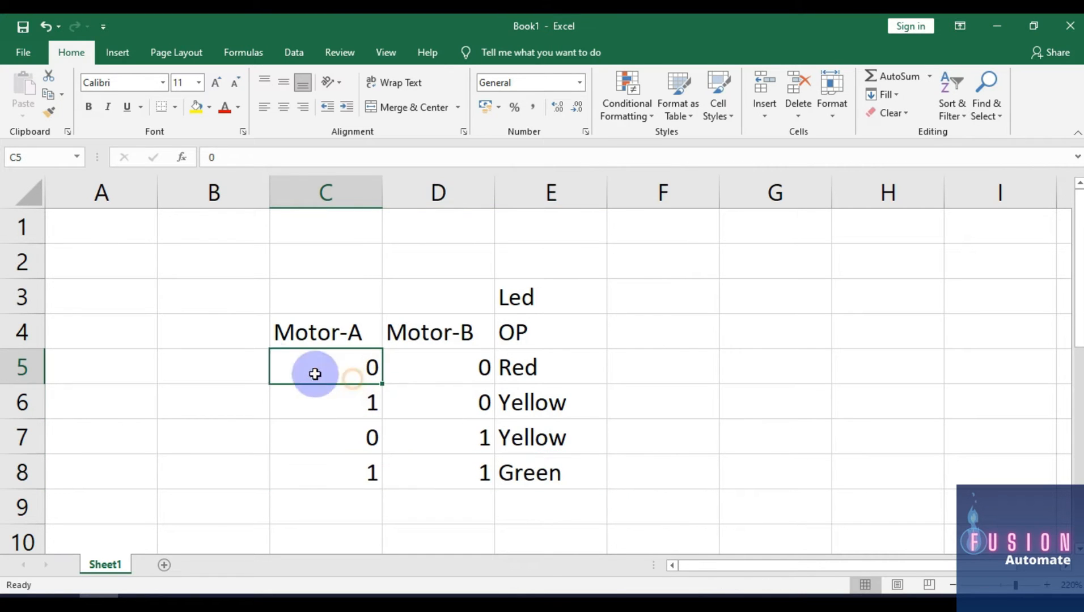
pyautogui.moveTo(278, 363); pyautogui.dragTo(545, 368)
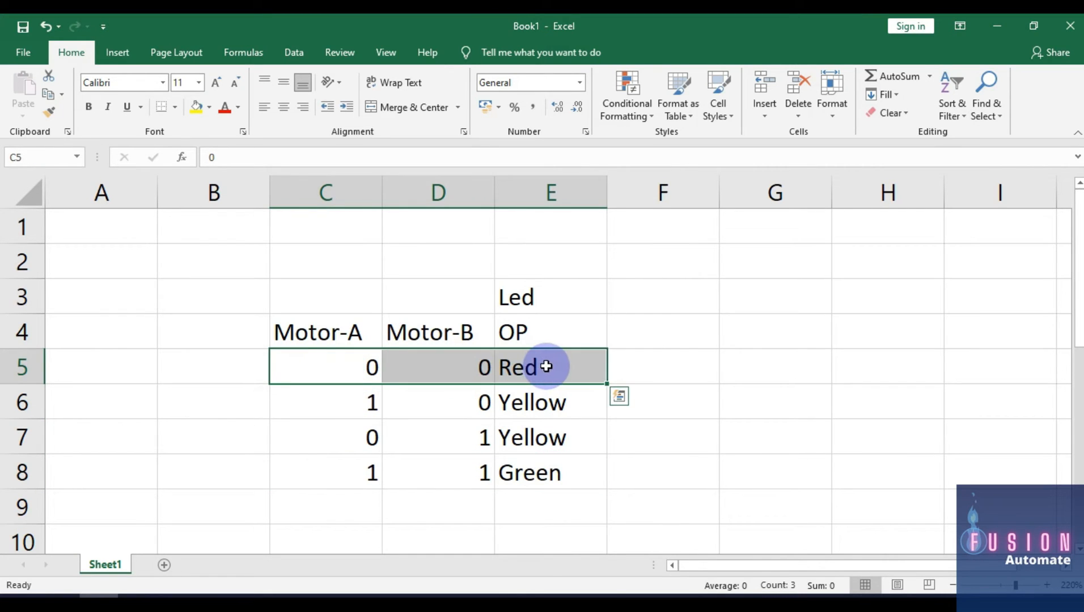
pyautogui.click(318, 401)
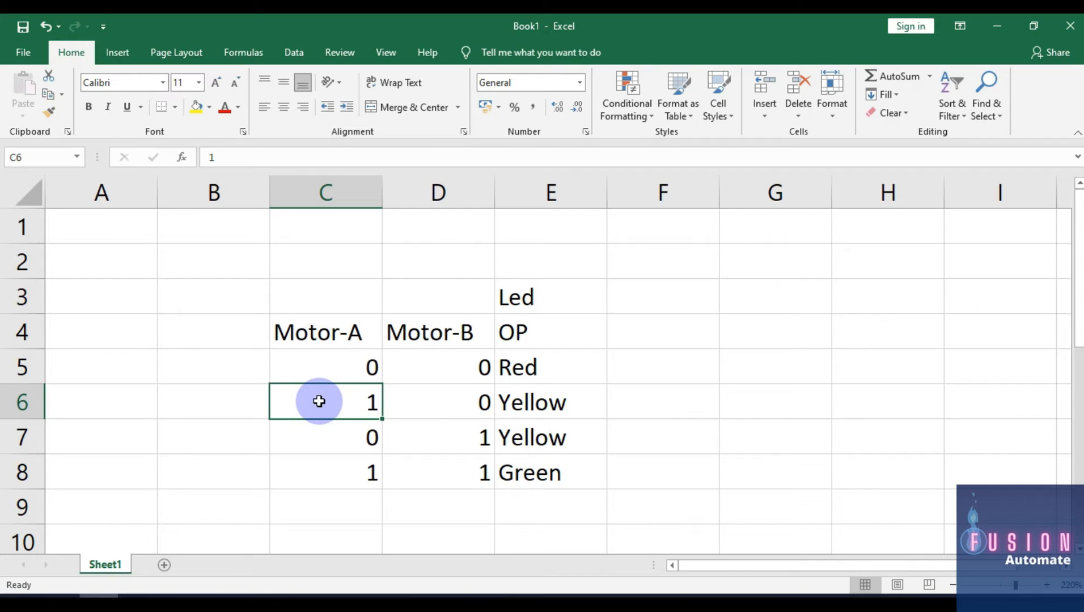
pyautogui.moveTo(533, 402); pyautogui.dragTo(530, 435)
pyautogui.click(708, 451)
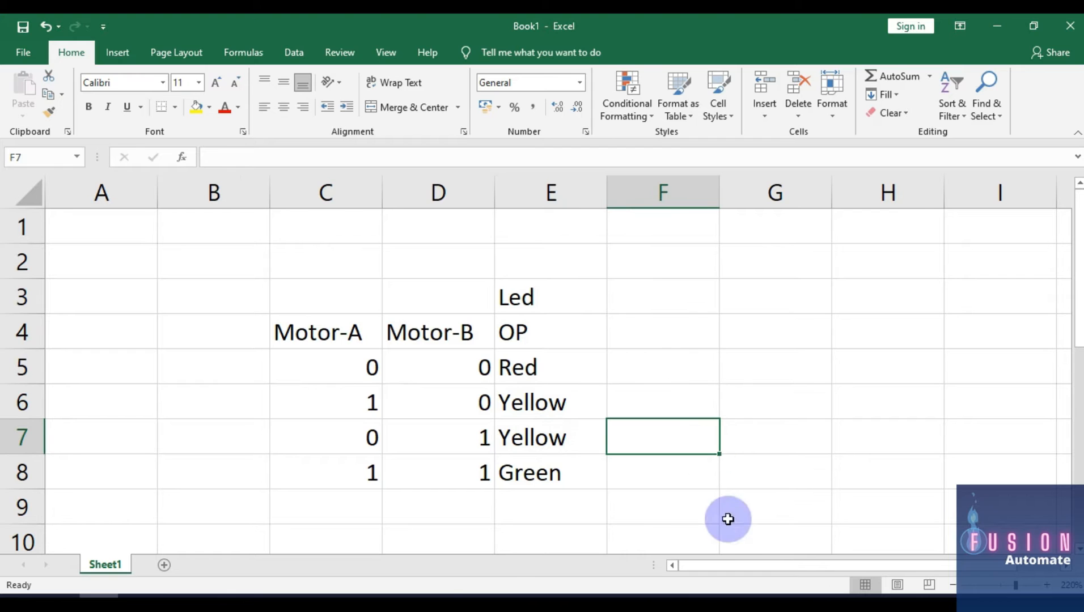
pyautogui.click(322, 334)
pyautogui.moveTo(321, 334); pyautogui.dragTo(537, 465)
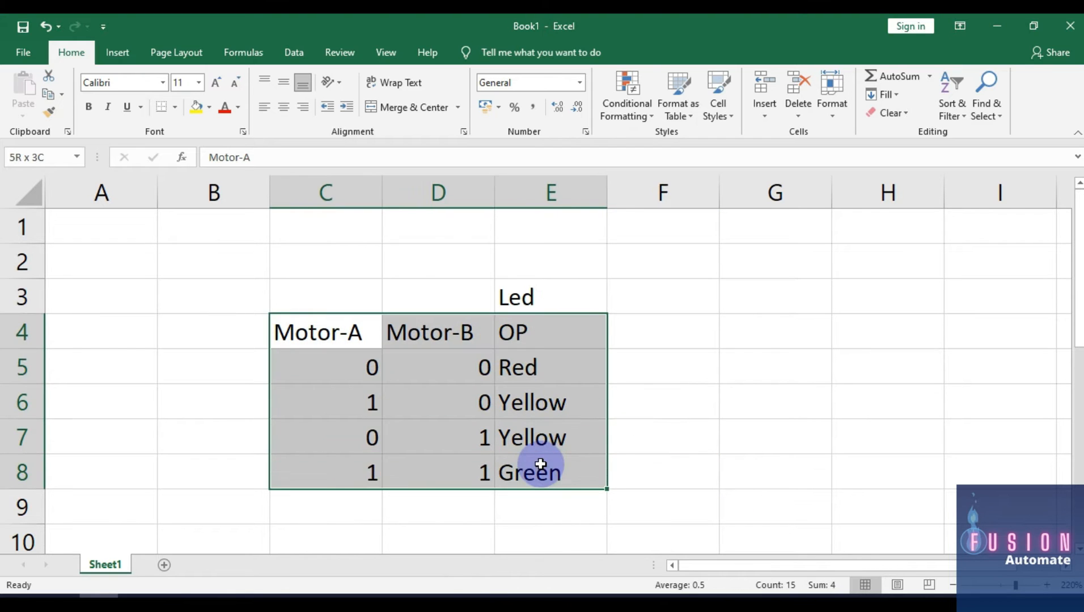
pyautogui.click(670, 436)
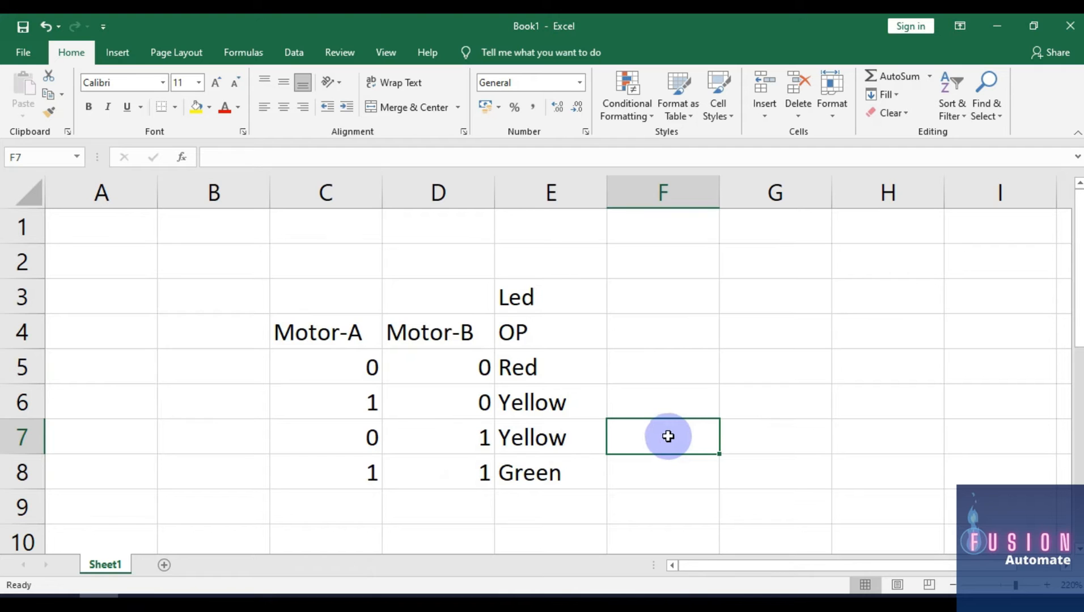
pyautogui.click(328, 340)
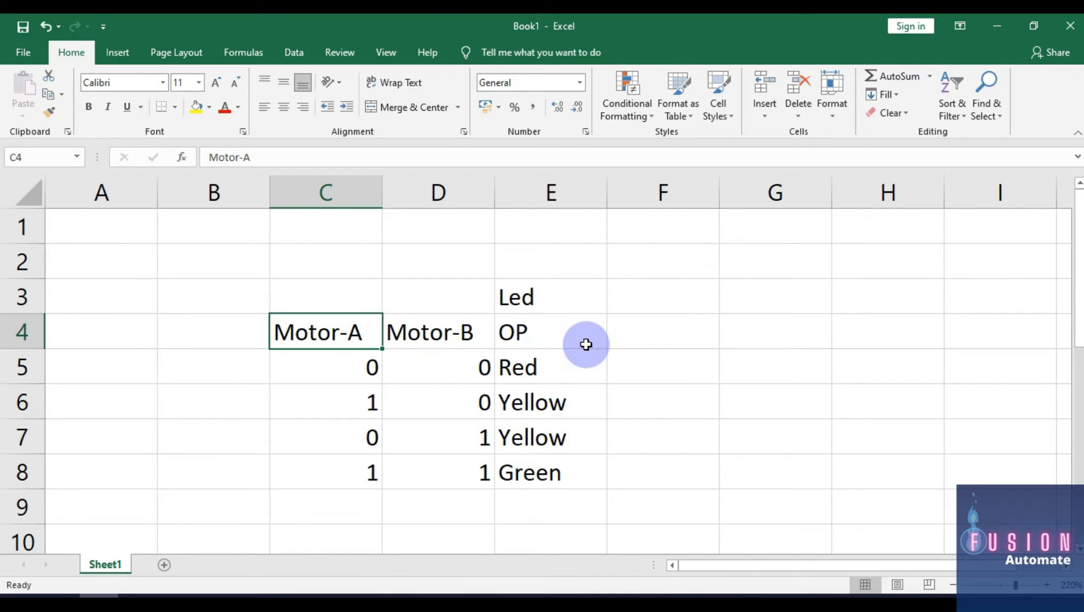
# Step: Switch to Citect Studio and remove the existing Test project
pyautogui.click(11, 595)
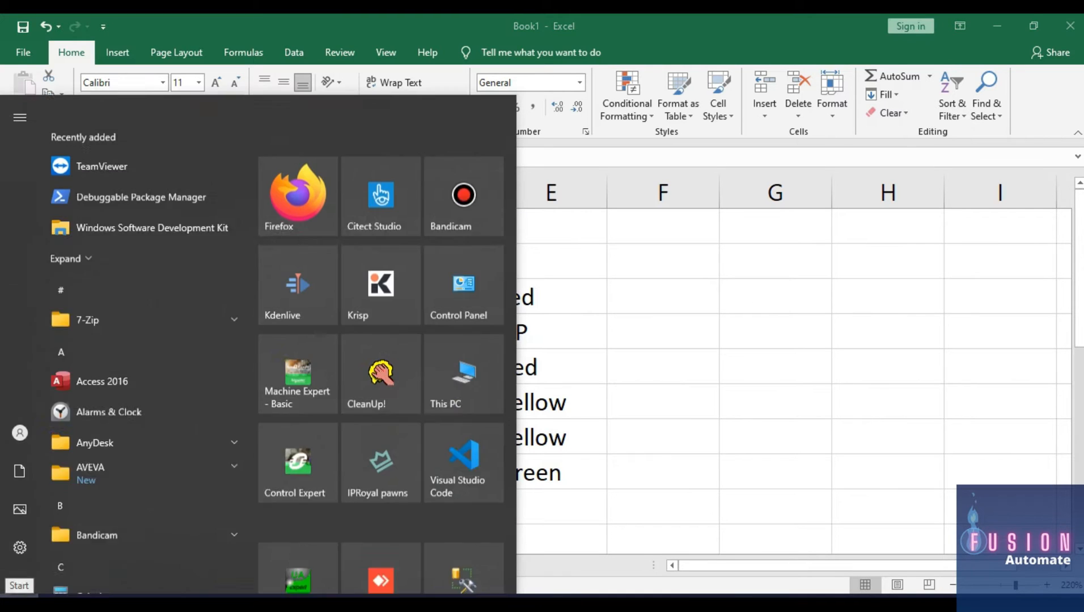
pyautogui.click(369, 178)
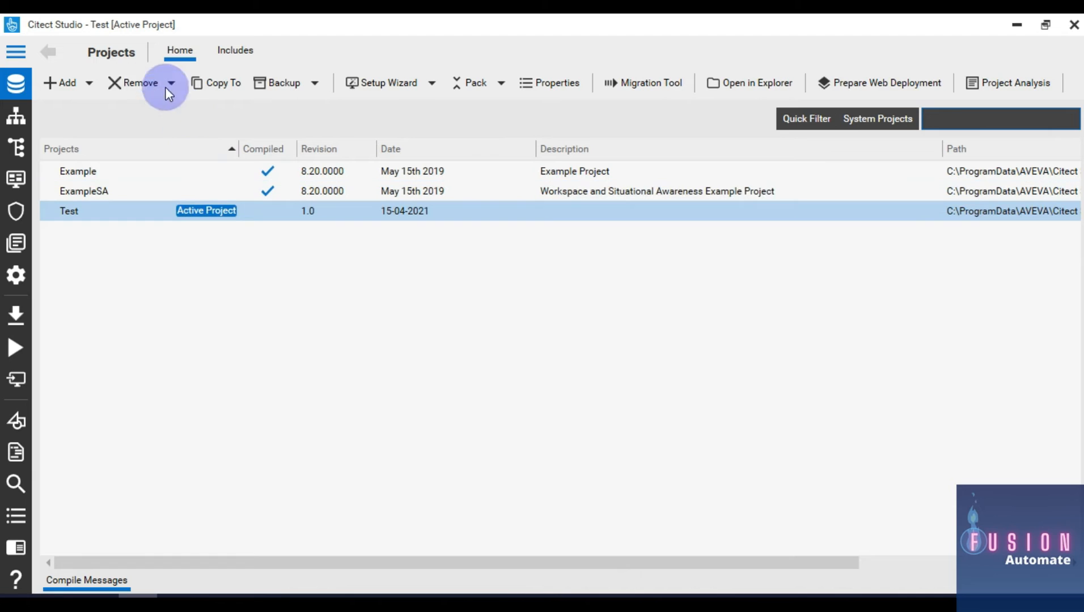
pyautogui.click(121, 84)
pyautogui.click(170, 109)
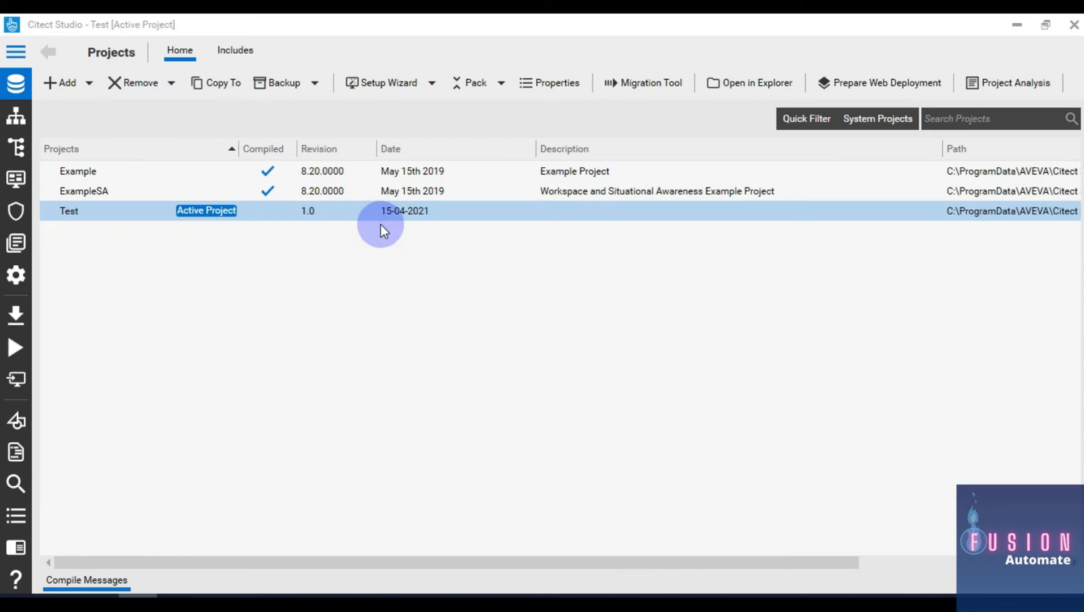
pyautogui.click(631, 373)
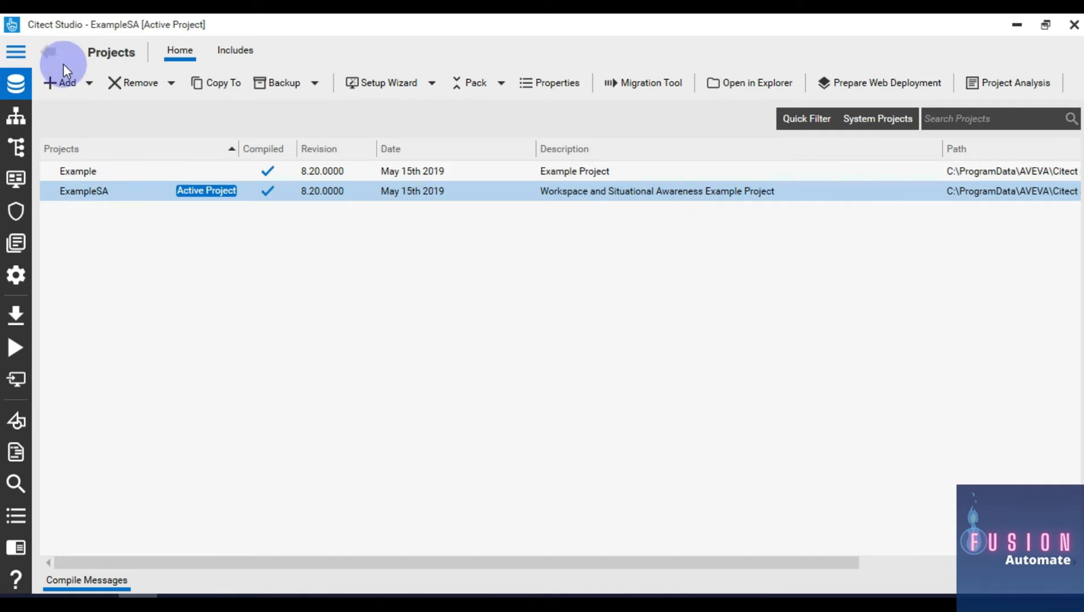
# Step: Create a project named Test based on the SA_Style_1_MultiRes starter project and make it the active project
pyautogui.click(65, 81)
pyautogui.click(66, 106)
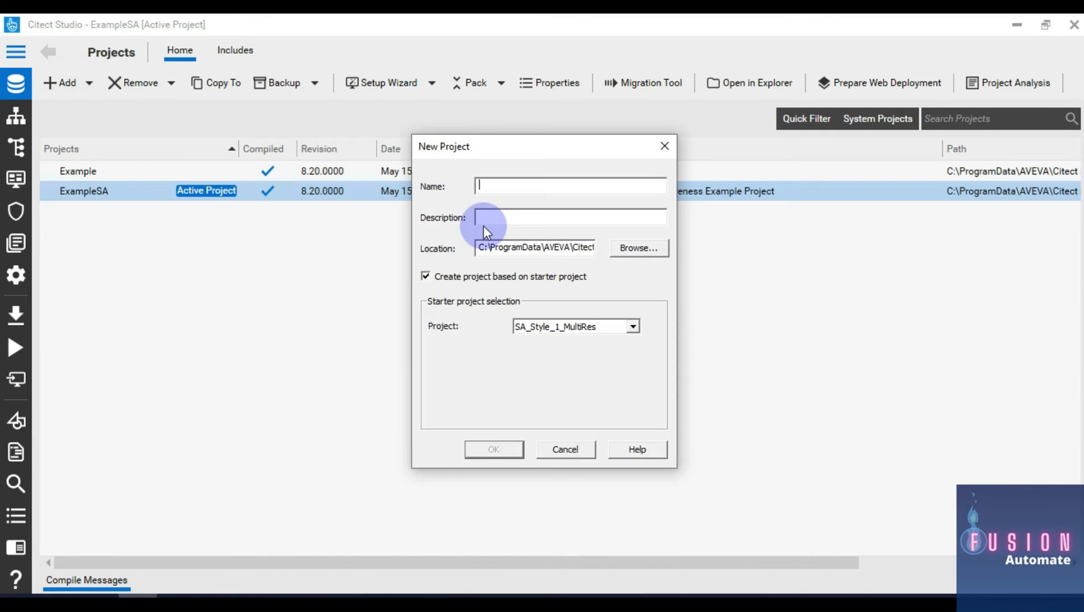
pyautogui.write('tes')
pyautogui.press('BackSpace')
pyautogui.press('BackSpace')
pyautogui.press('BackSpace')
pyautogui.write('T')
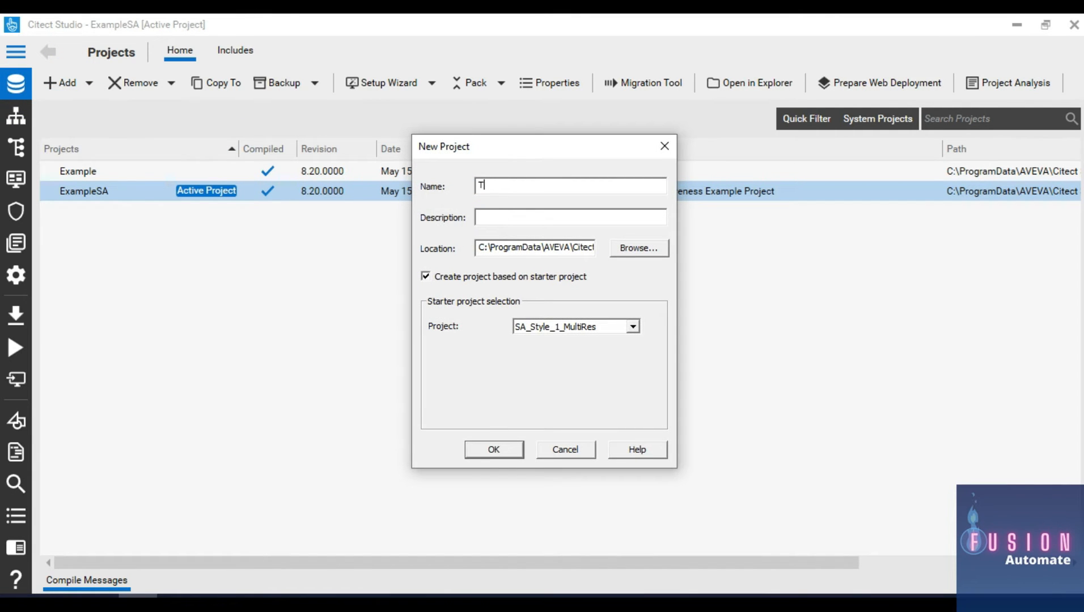
pyautogui.write('est')
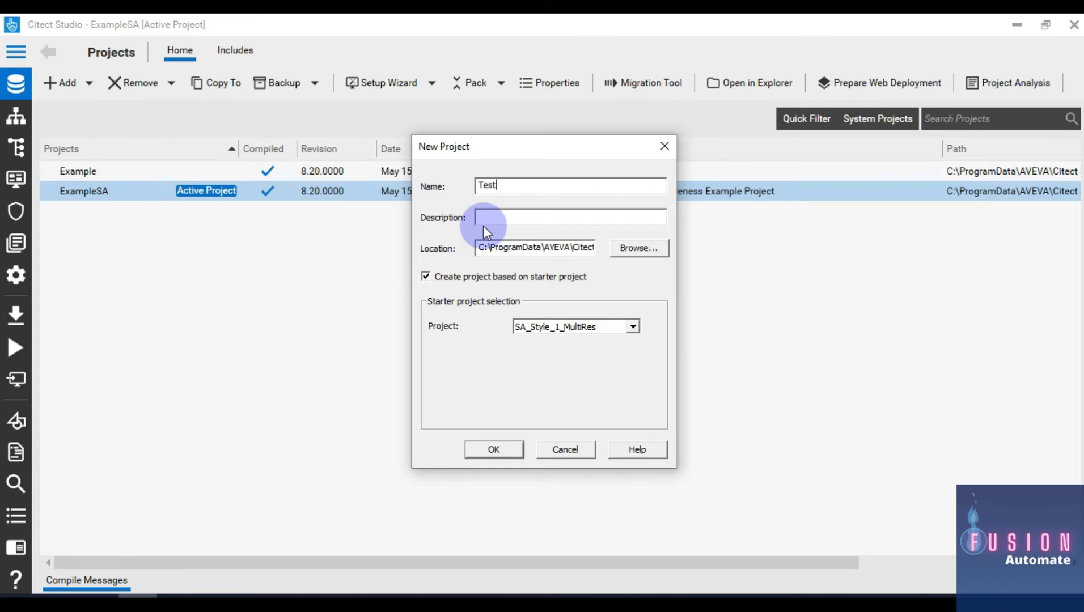
pyautogui.click(483, 225)
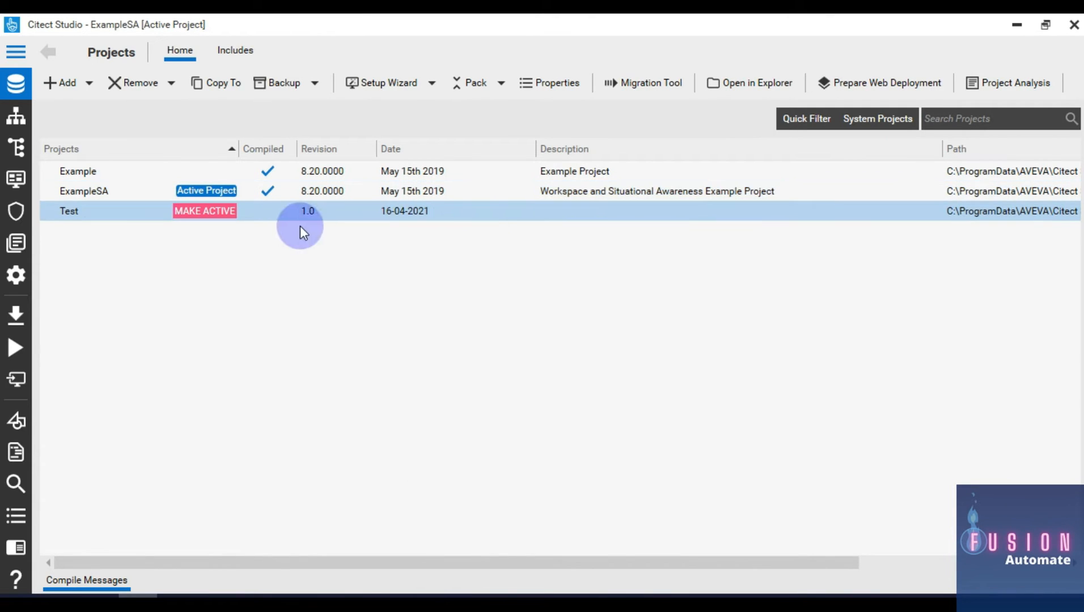
pyautogui.click(201, 211)
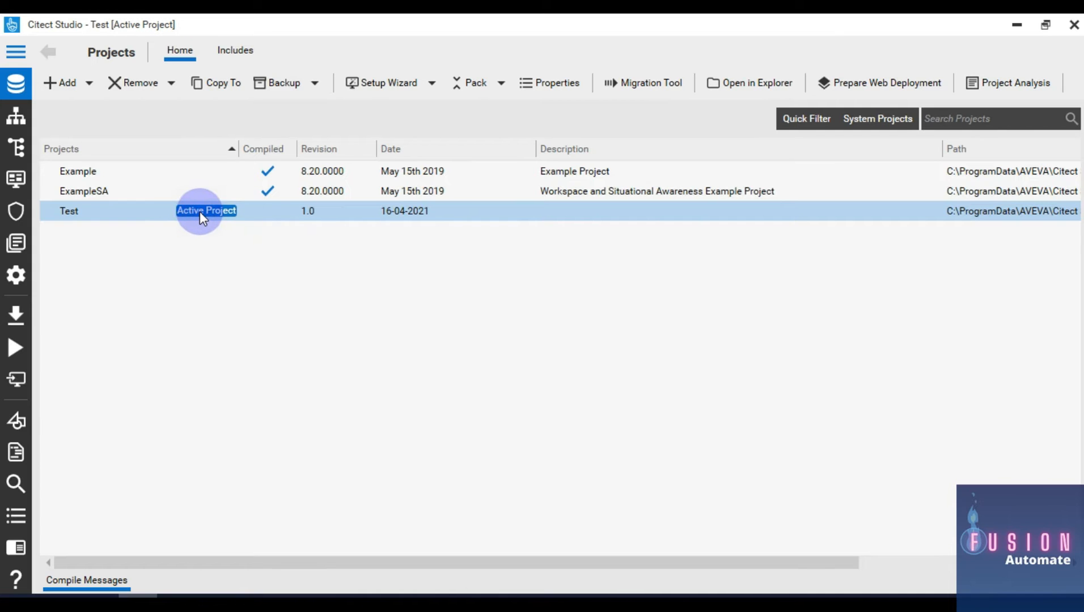
# Step: Switch to Citect Graphics Builder and create a page from the situational_awareness blank template at HD1080 (1920x1080, 16:9) resolution
pyautogui.click(180, 605)
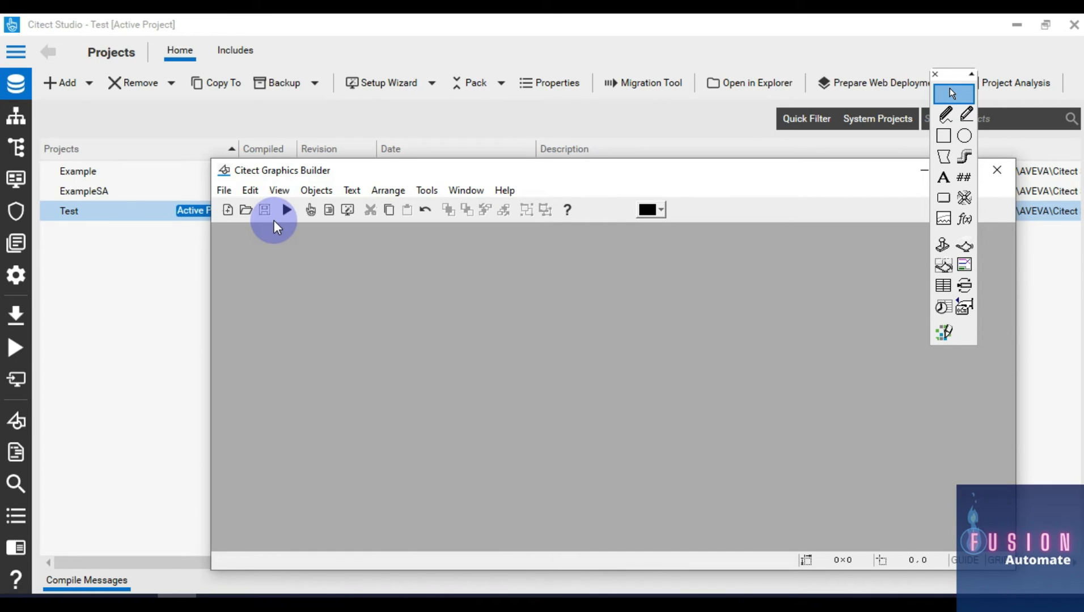
pyautogui.click(227, 211)
pyautogui.click(288, 292)
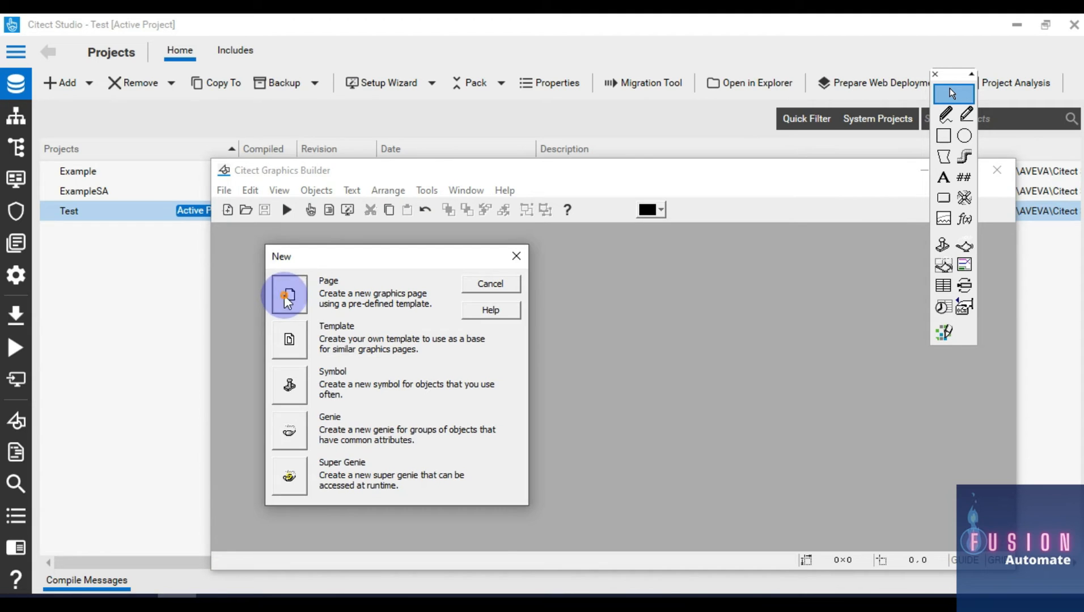
pyautogui.click(285, 297)
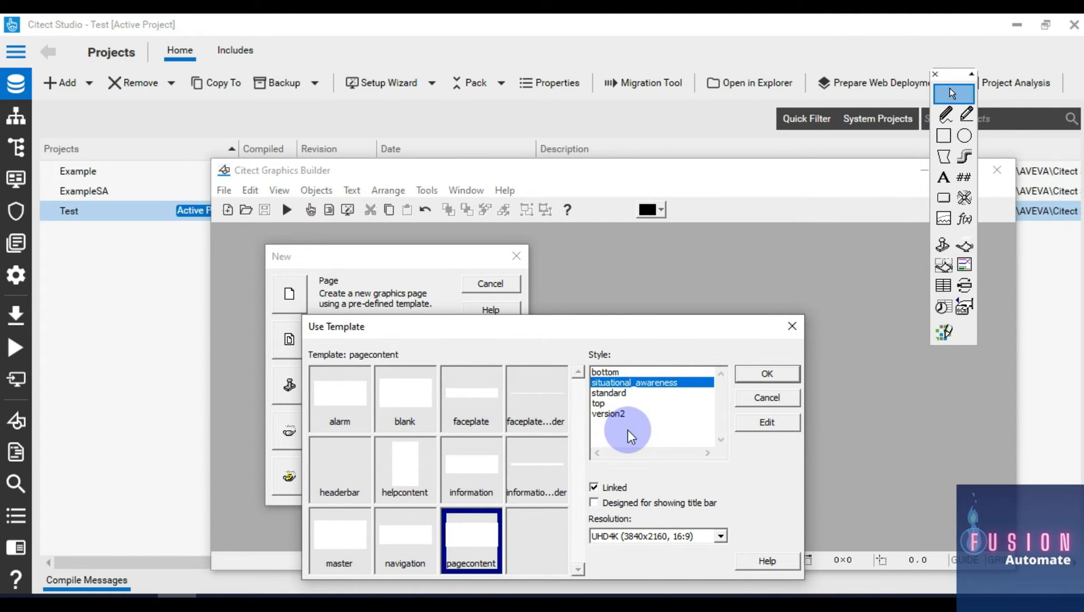
pyautogui.click(658, 537)
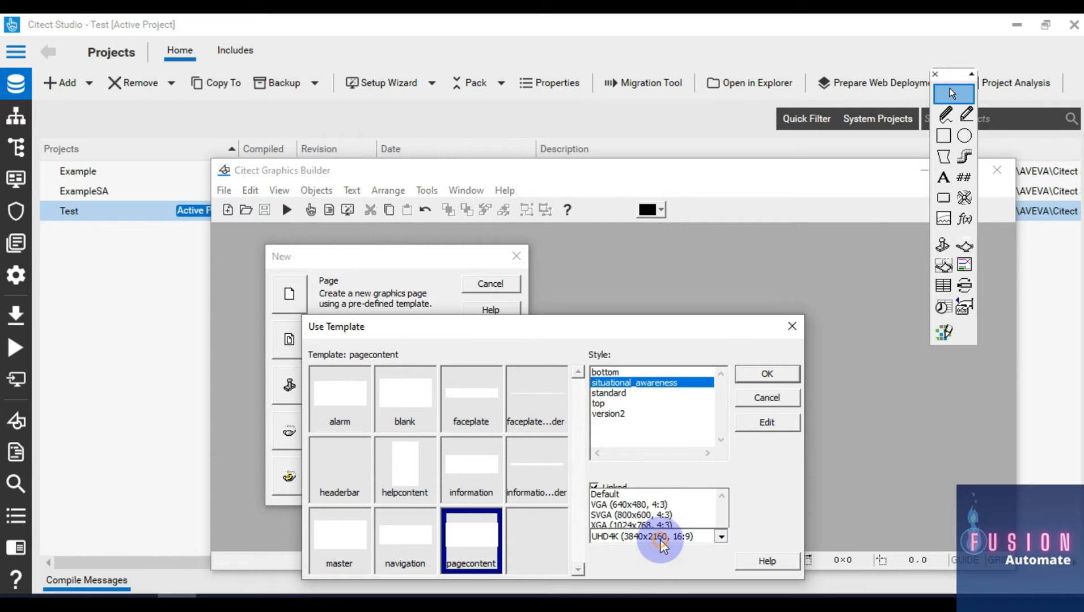
pyautogui.click(658, 491)
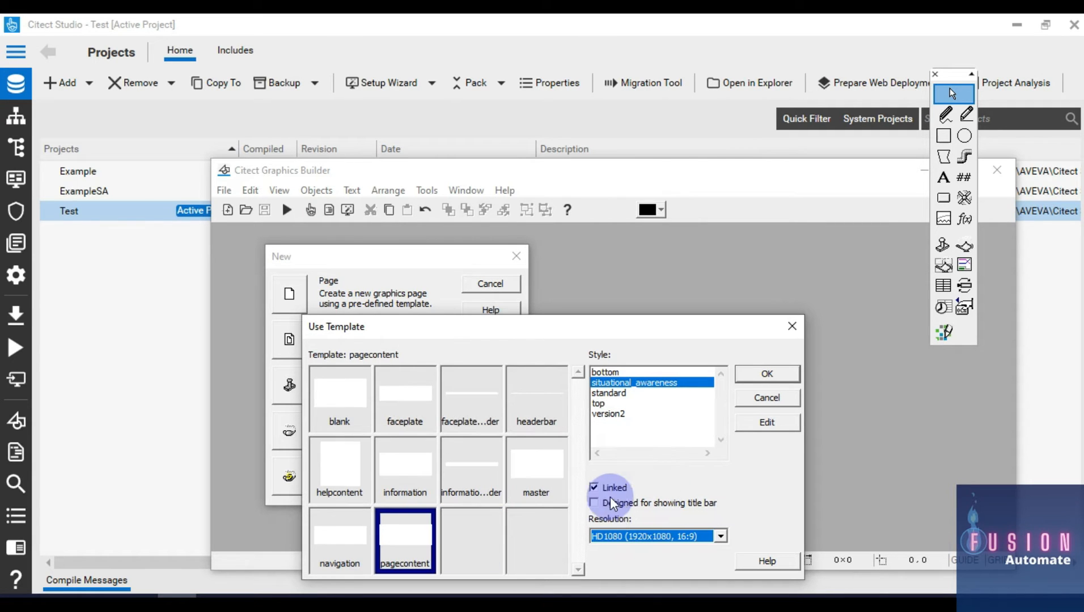
pyautogui.click(339, 398)
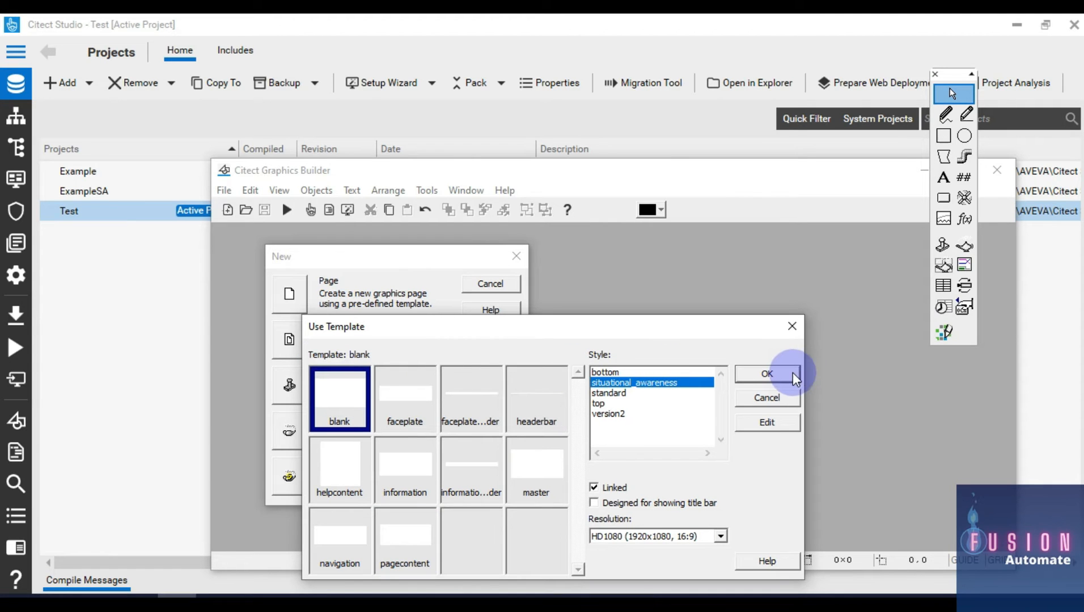
pyautogui.click(776, 372)
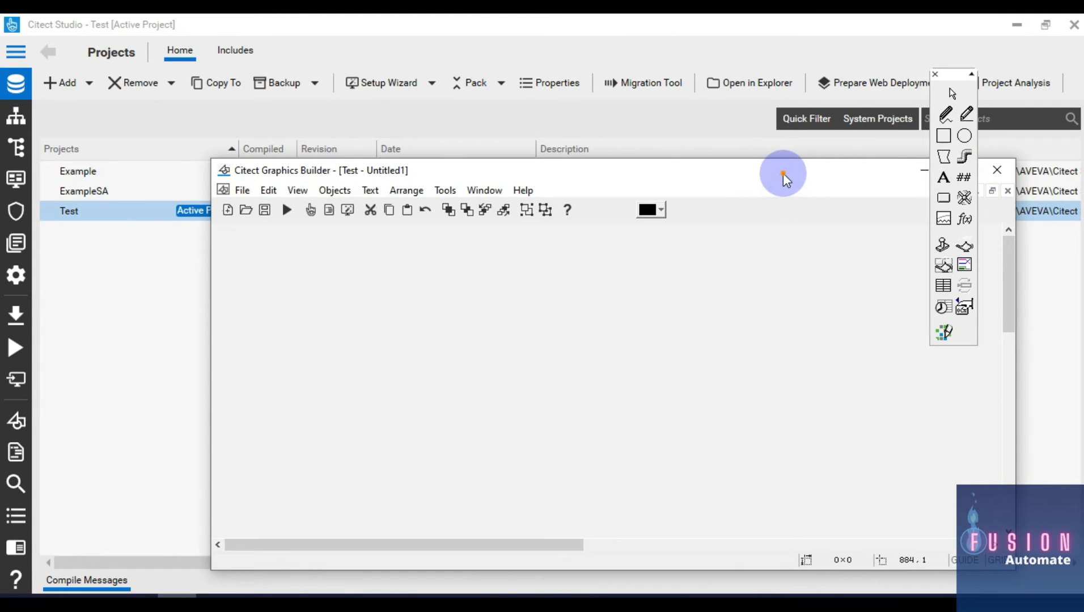
# Step: Maximise the Graphics Builder window and save the blank page in the Test project as Page_1
pyautogui.moveTo(782, 174); pyautogui.dragTo(647, 128)
pyautogui.click(825, 126)
pyautogui.scroll(-5, 646, 335)
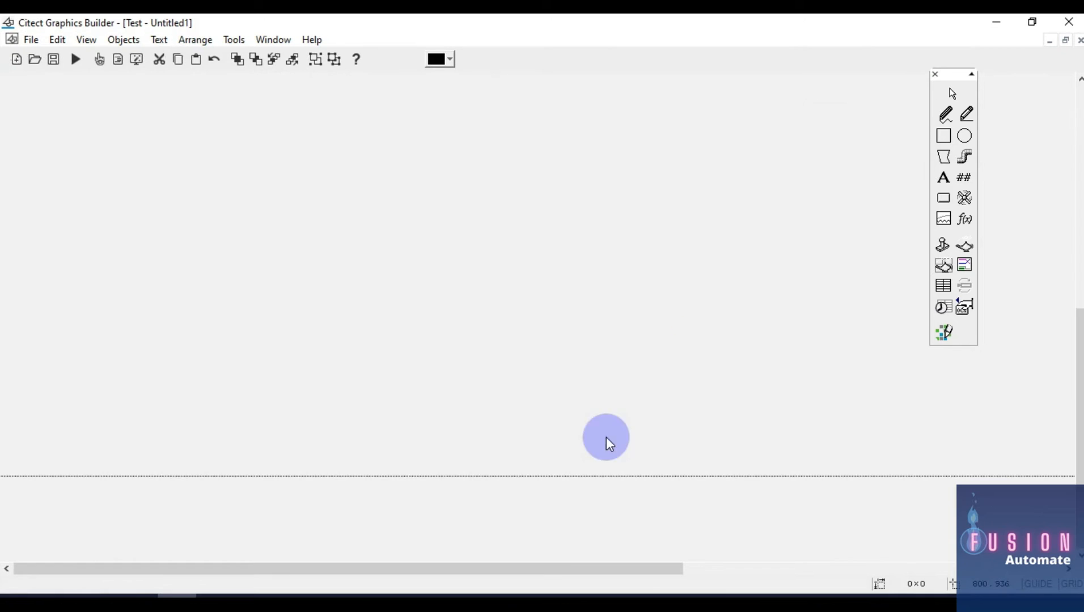
pyautogui.moveTo(524, 575); pyautogui.dragTo(400, 415)
pyautogui.scroll(5, 839, 459)
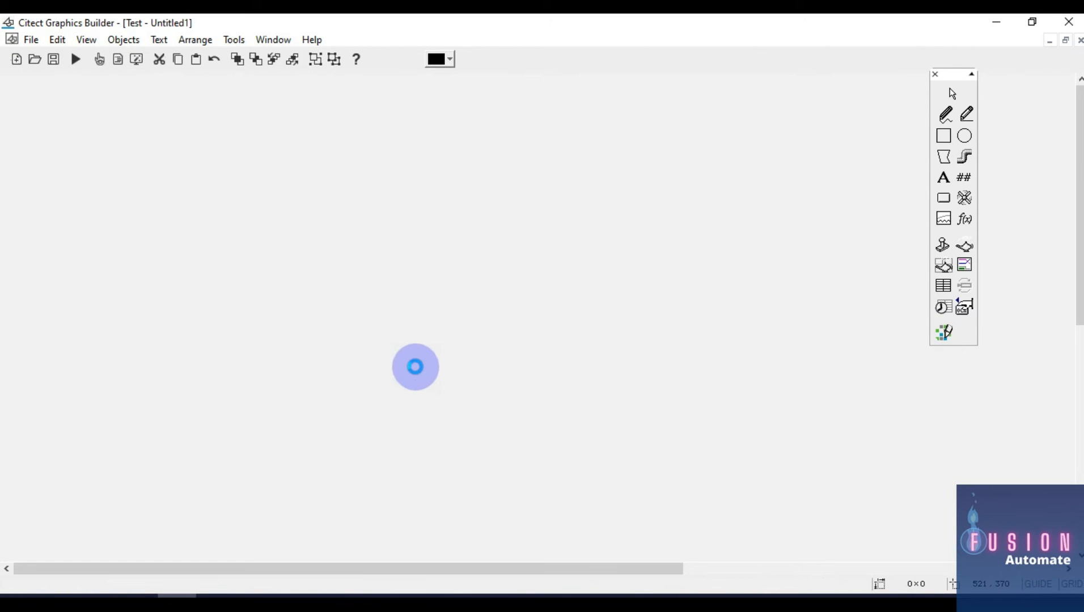
pyautogui.hotkey('ctrl', 's')
pyautogui.write('Page_1')
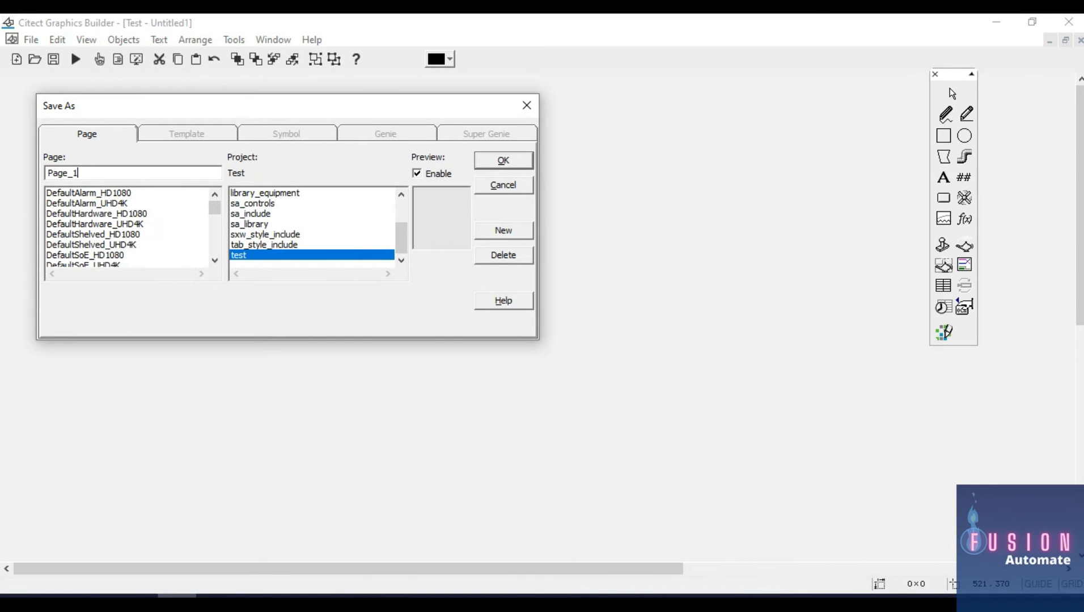
pyautogui.press('Return')
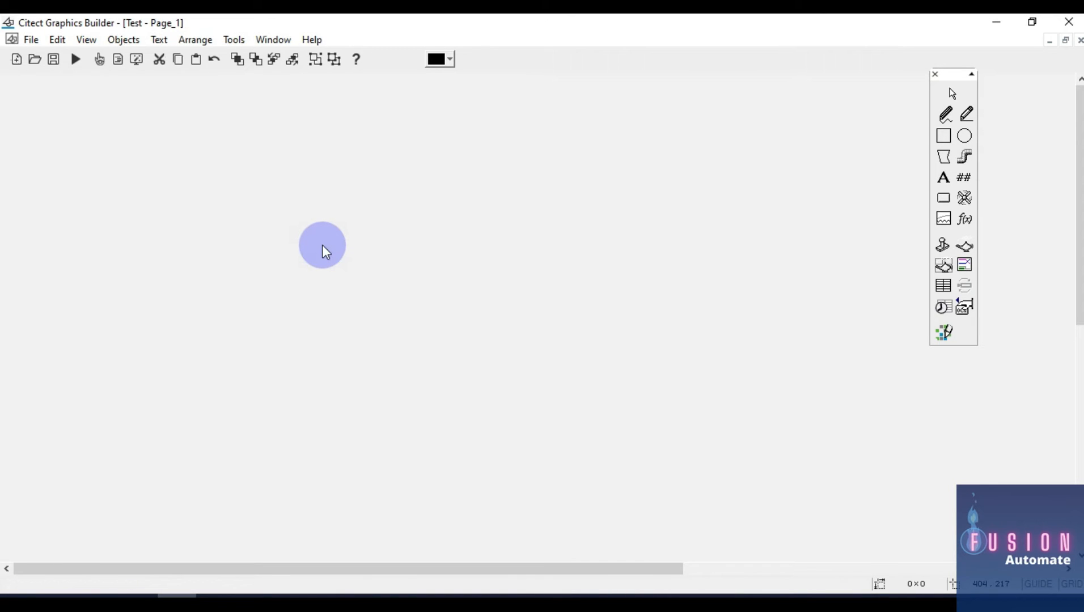
# Step: Switch to the Excel truth table and review the Motor-A and Motor-B input columns against the LED output column
pyautogui.hotkey('alt', 'Tab')
pyautogui.press('Tab')
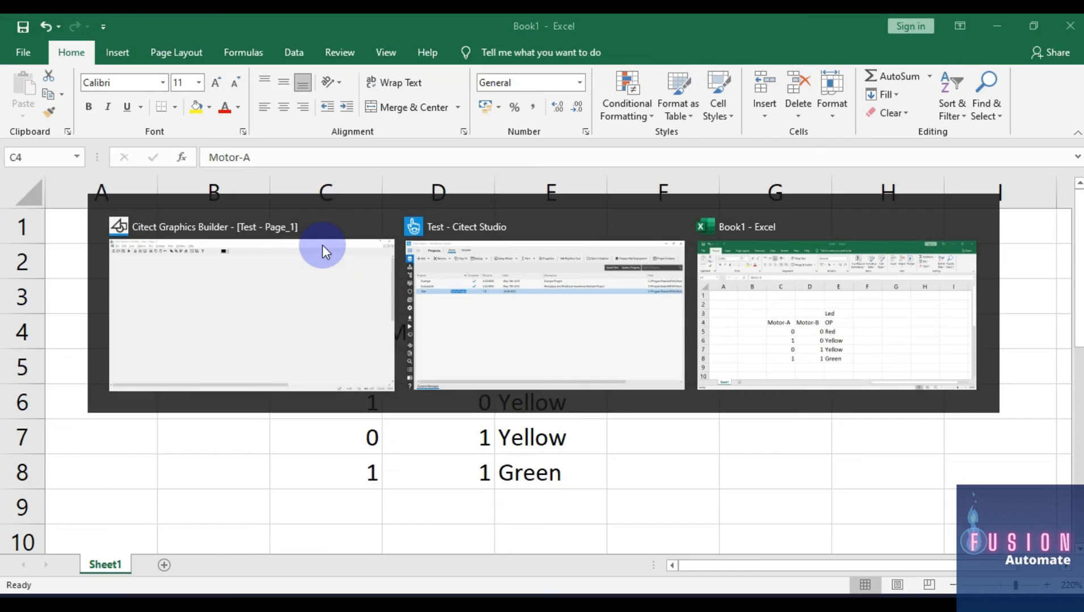
pyautogui.moveTo(337, 330); pyautogui.dragTo(433, 329)
pyautogui.moveTo(545, 334); pyautogui.dragTo(533, 426)
pyautogui.click(646, 363)
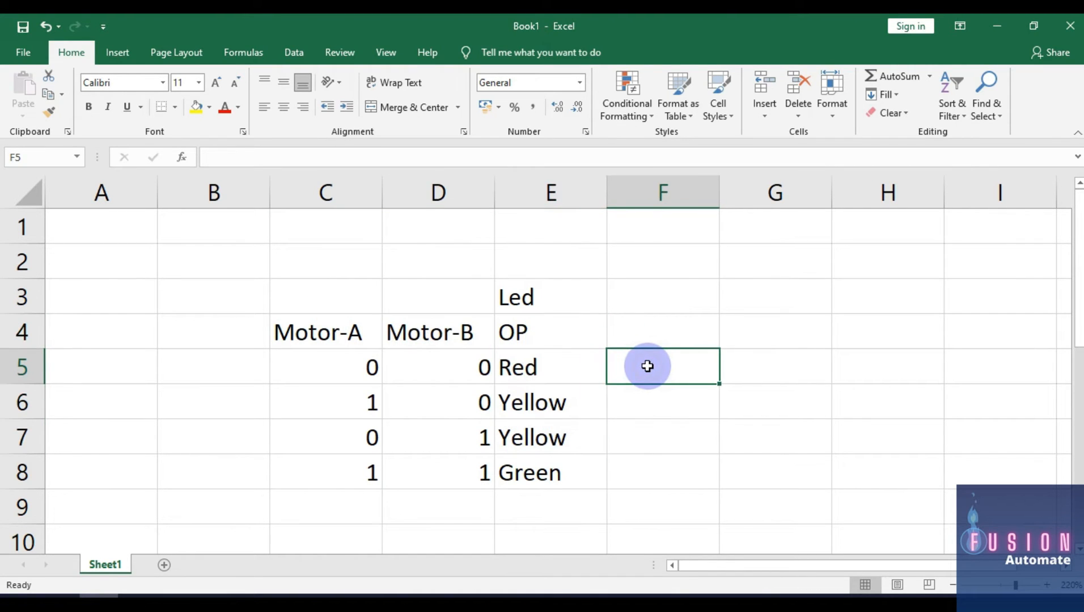
pyautogui.click(315, 332)
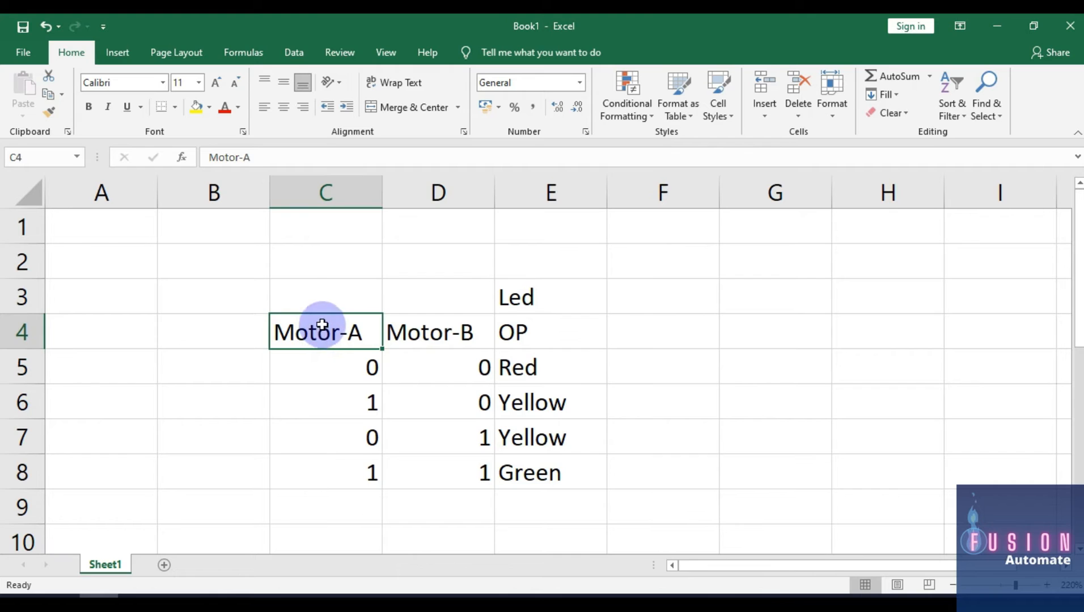
pyautogui.click(427, 333)
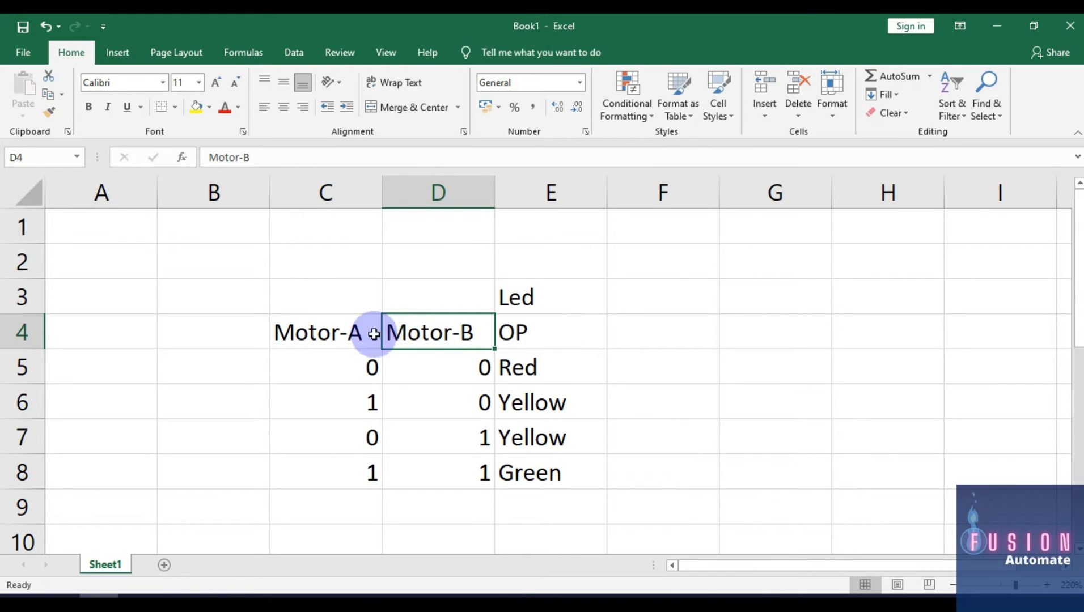
pyautogui.click(316, 334)
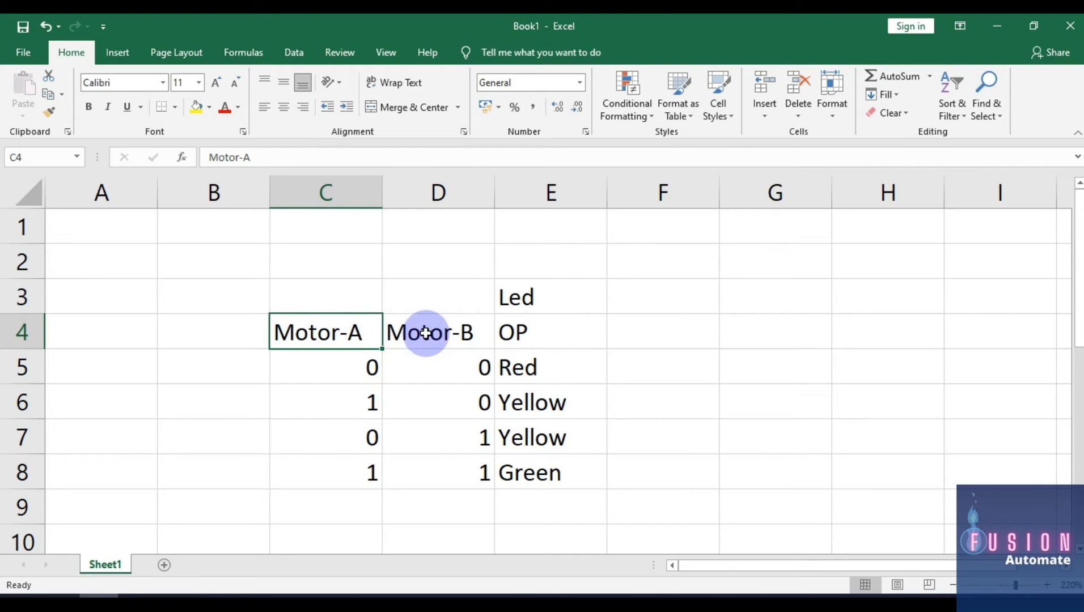
pyautogui.click(425, 334)
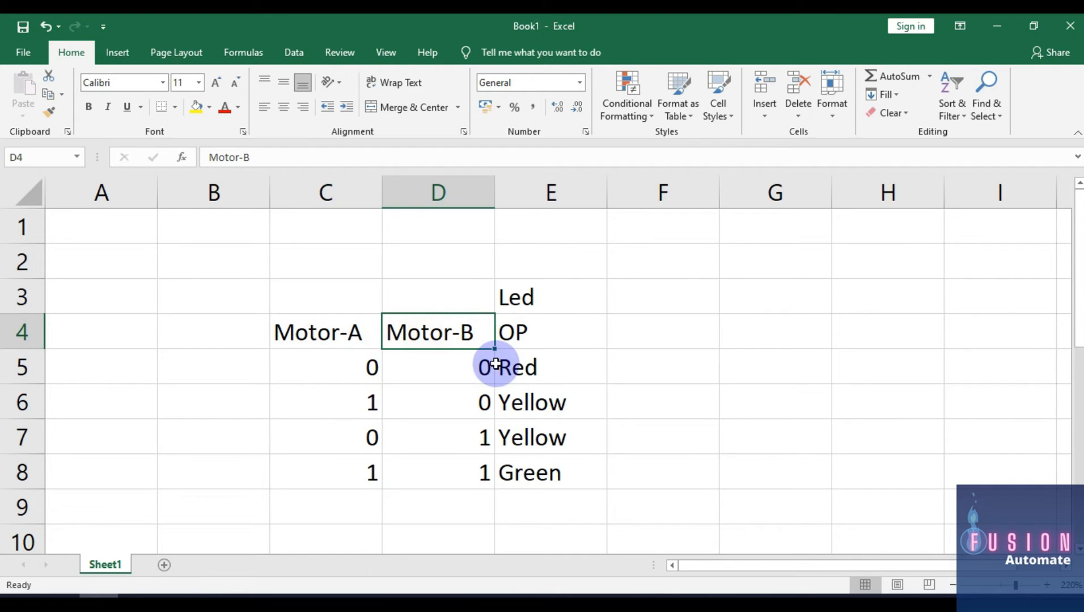
pyautogui.click(318, 338)
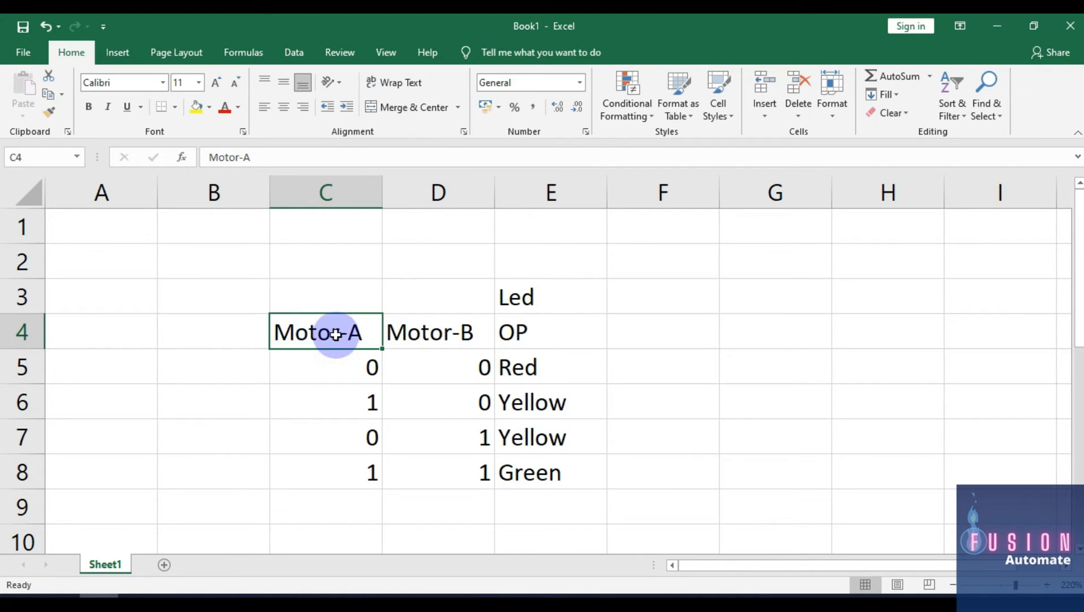
pyautogui.click(442, 329)
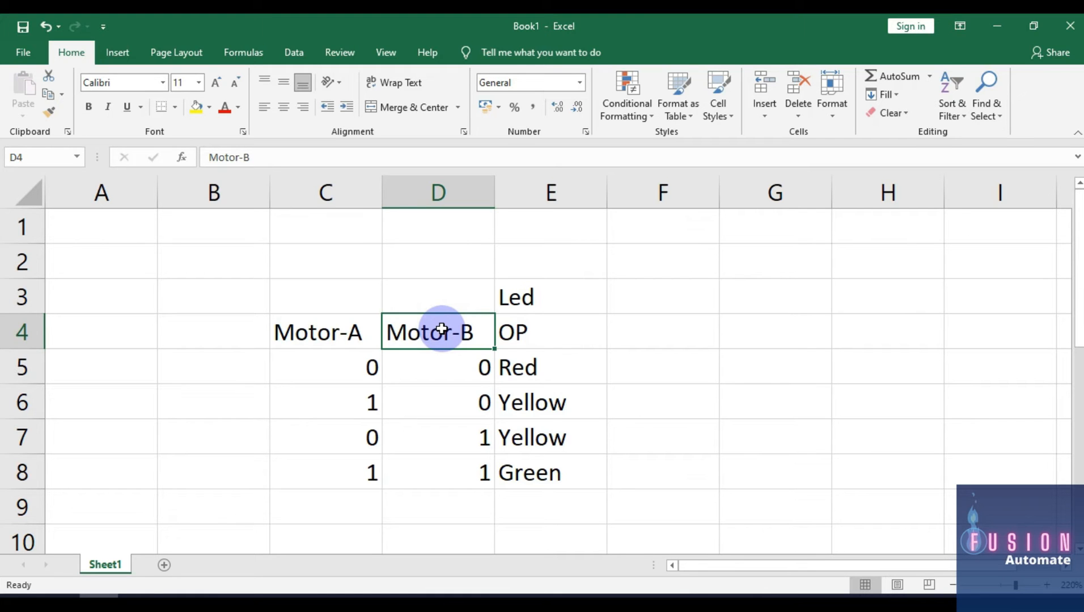
pyautogui.click(548, 330)
pyautogui.moveTo(560, 335); pyautogui.dragTo(530, 471)
pyautogui.click(692, 434)
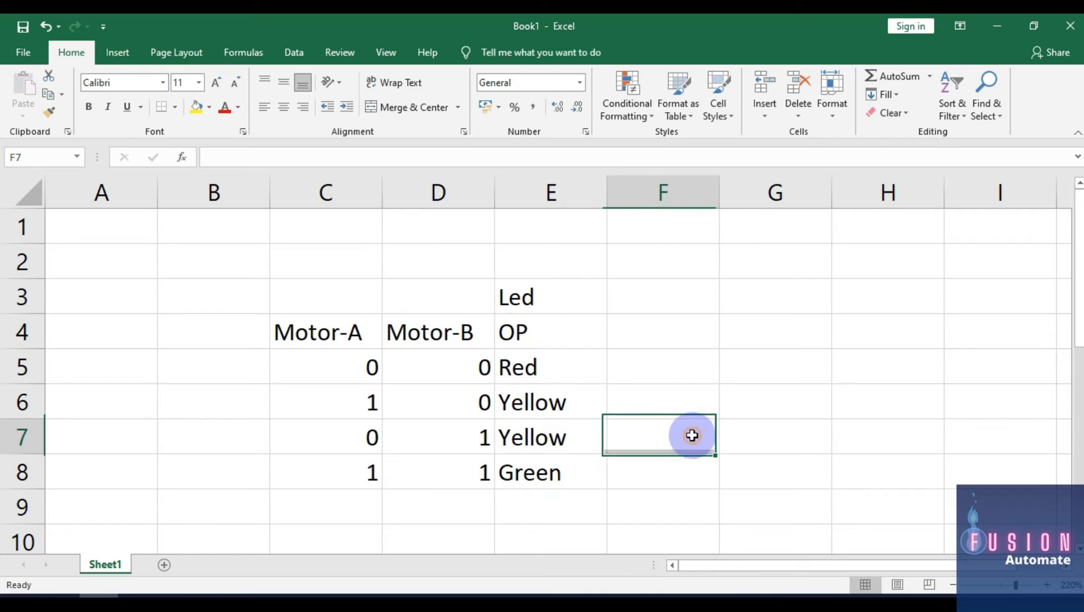
# Step: Back in Graphics Builder, draw a button about 202 by 53 pixels on Page_1, labelled Motor_1 in bold Arial size 16
pyautogui.hotkey('alt', 'Tab')
pyautogui.click(943, 197)
pyautogui.moveTo(438, 160); pyautogui.dragTo(598, 202)
pyautogui.doubleClick(847, 322)
pyautogui.write('Motor_1')
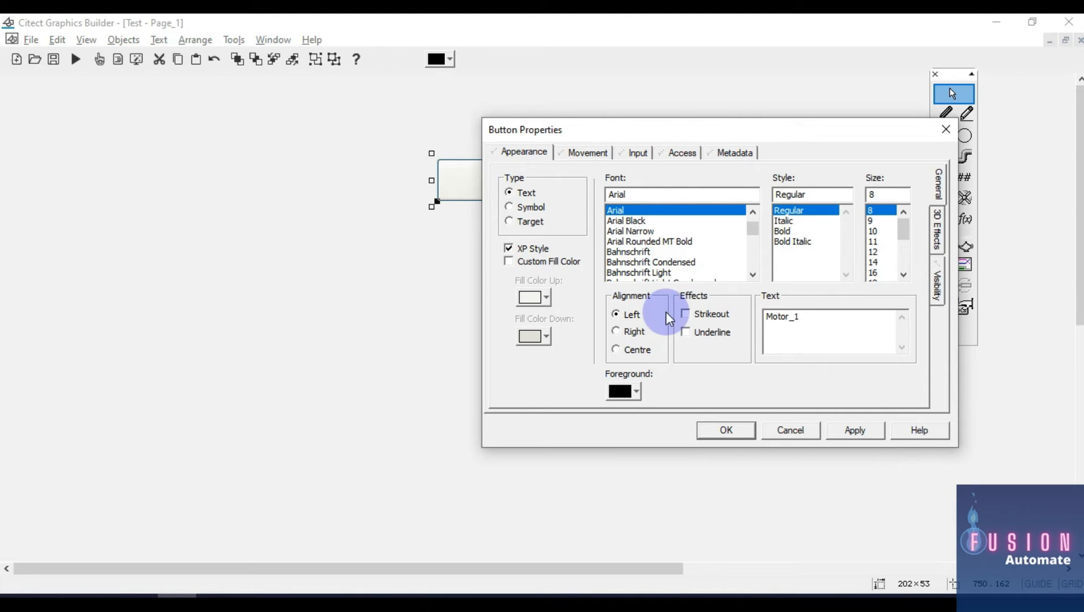
pyautogui.click(799, 229)
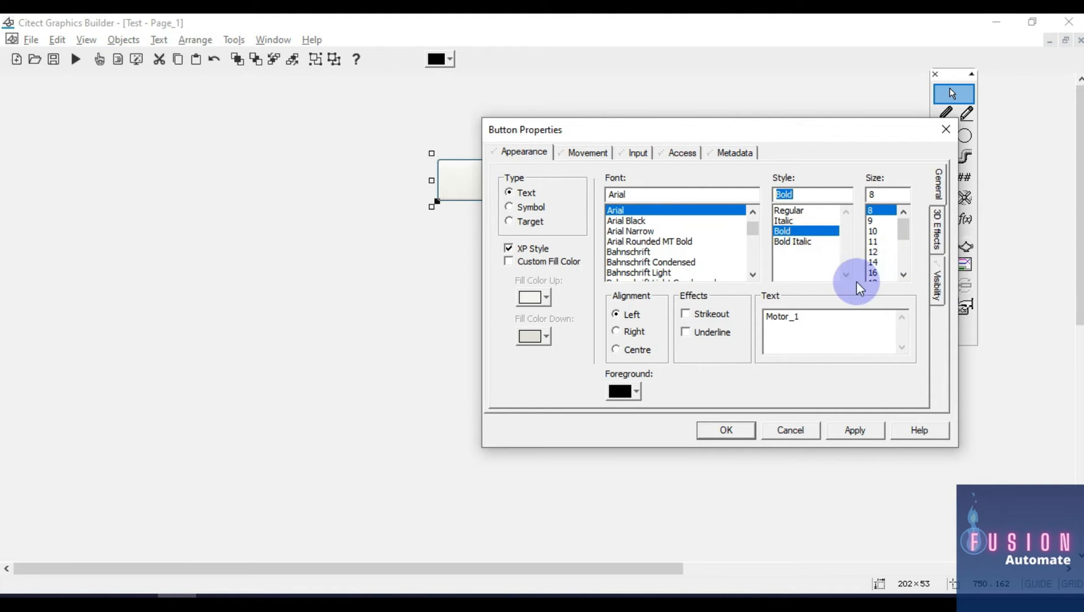
pyautogui.click(873, 273)
pyautogui.click(727, 431)
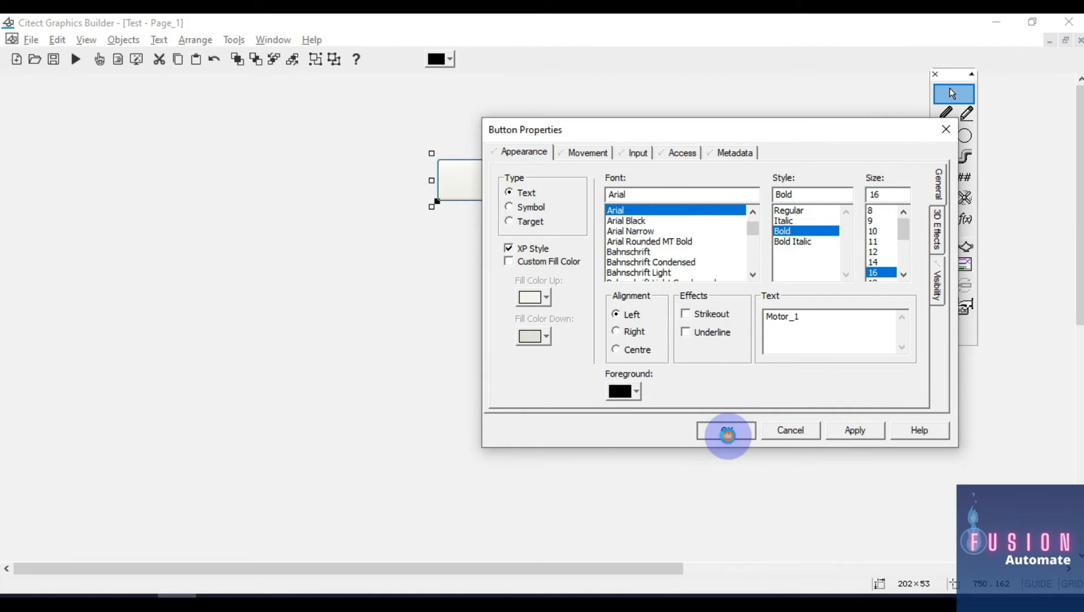
# Step: Duplicate the Motor_1 button directly below the original and change the copy's label to Motor_2
pyautogui.click(531, 166)
pyautogui.moveTo(579, 186); pyautogui.dragTo(578, 245)
pyautogui.click(633, 316)
pyautogui.click(571, 248)
pyautogui.doubleClick(571, 248)
pyautogui.click(834, 358)
pyautogui.press('BackSpace')
pyautogui.write('2')
pyautogui.click(697, 472)
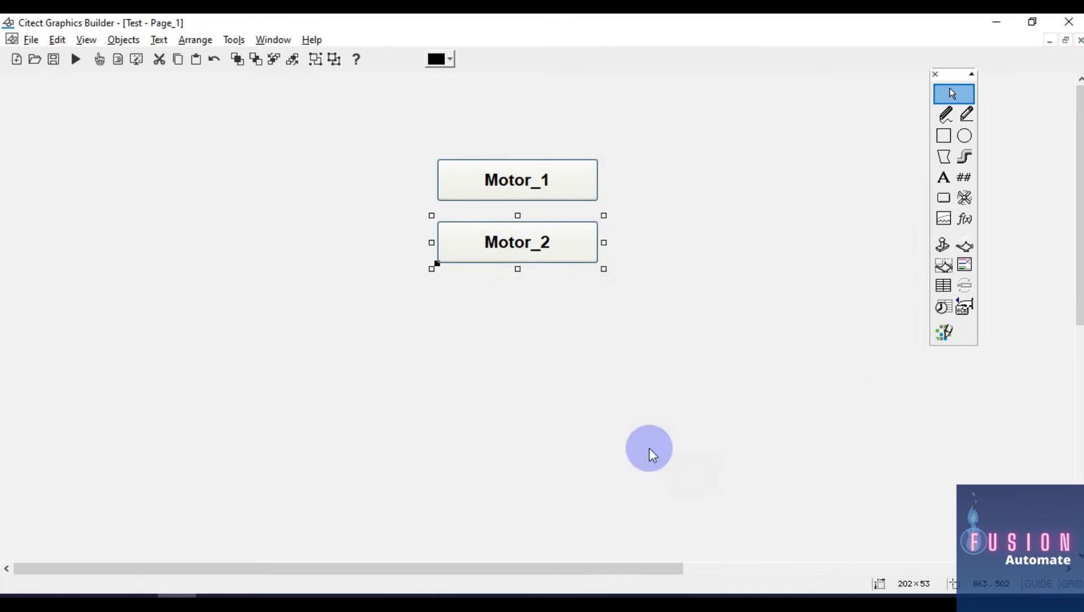
# Step: Place a symbol set left of the motor buttons, make it Multi-state, and delete condition C so only A and B remain
pyautogui.click(965, 198)
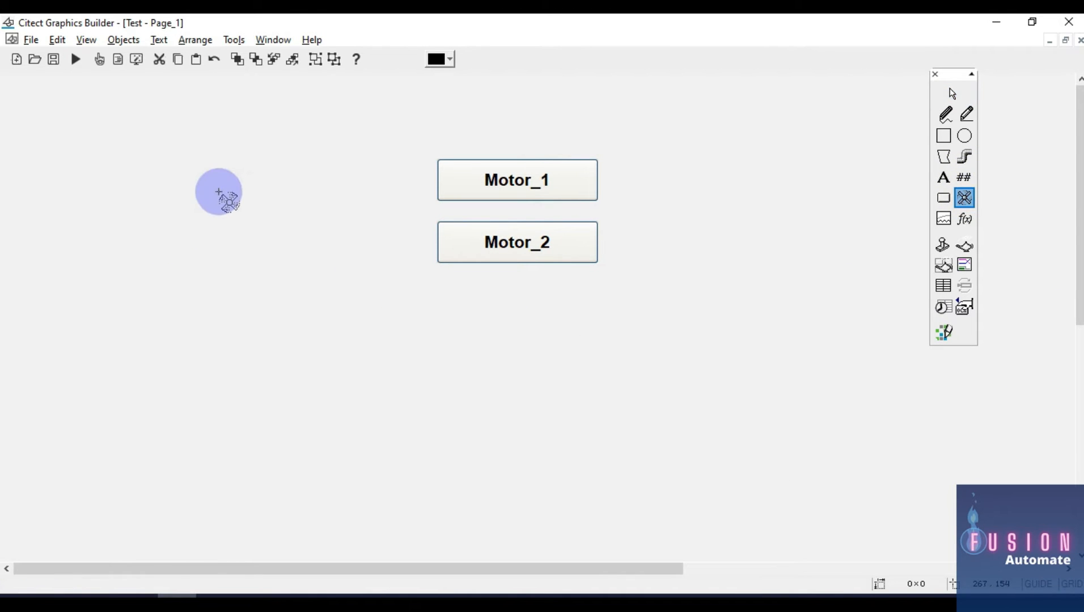
pyautogui.click(218, 192)
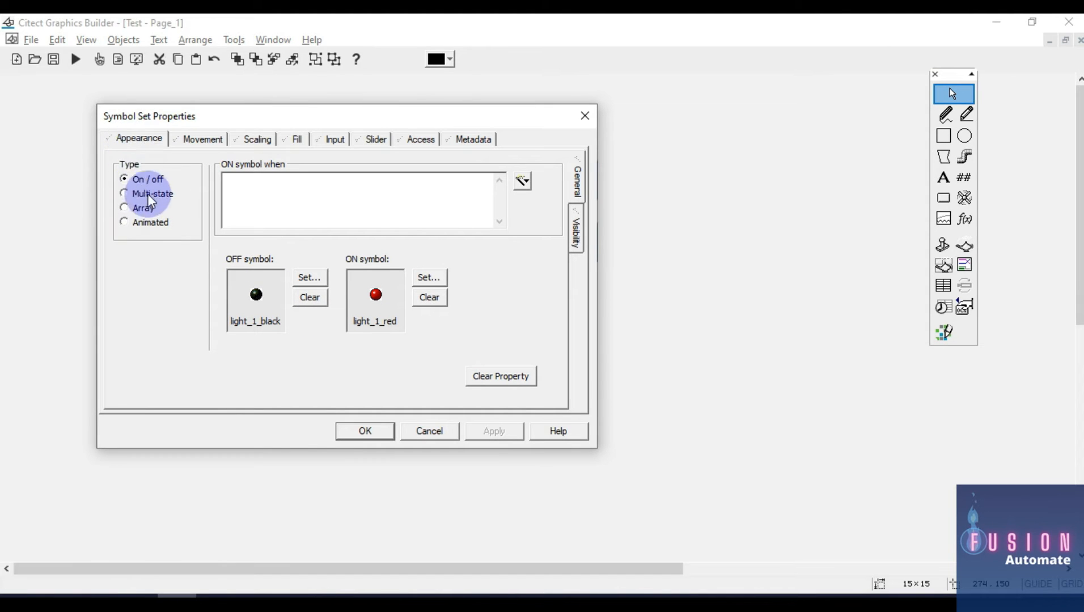
pyautogui.click(123, 223)
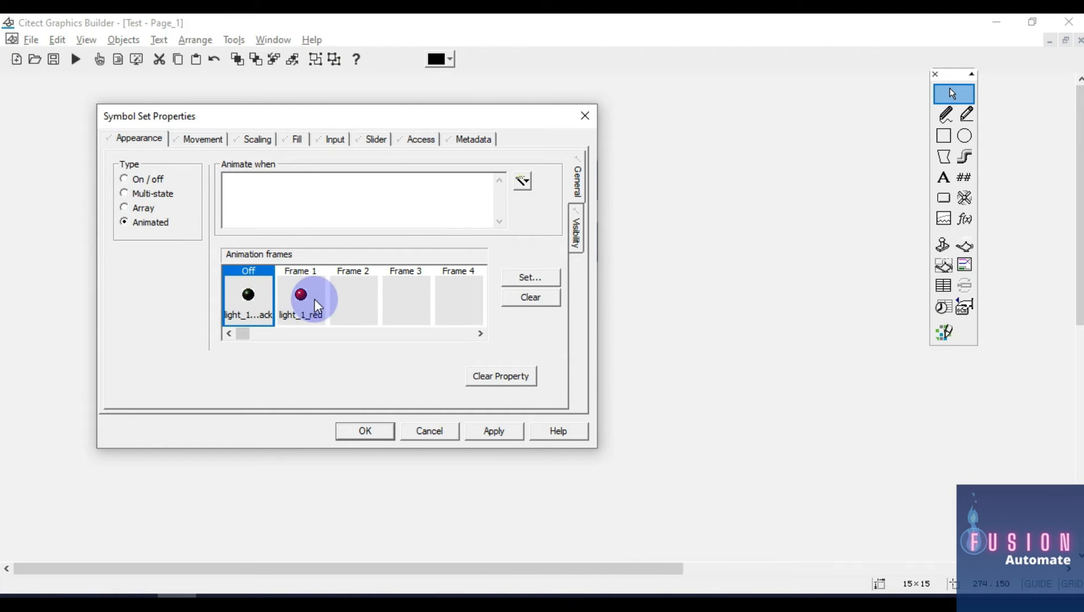
pyautogui.scroll(-4, 315, 299)
pyautogui.scroll(4, 315, 299)
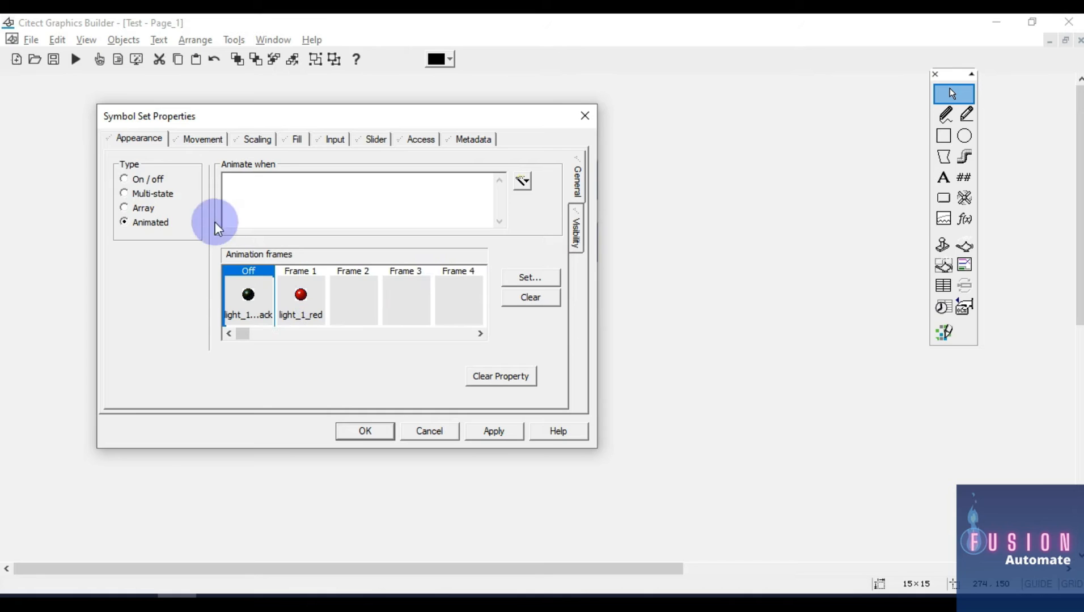
pyautogui.click(146, 193)
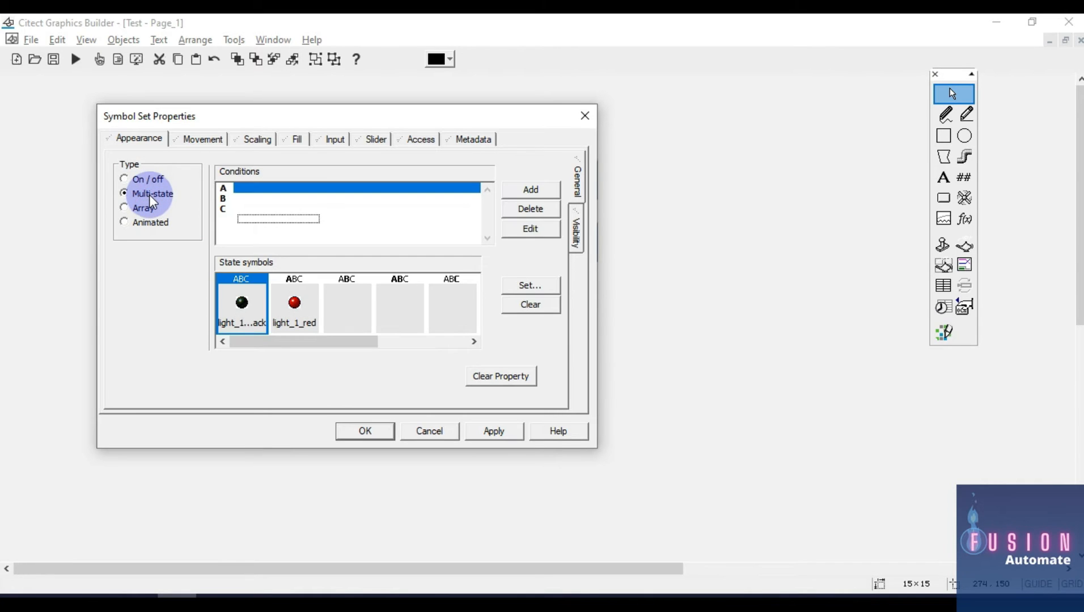
pyautogui.click(222, 209)
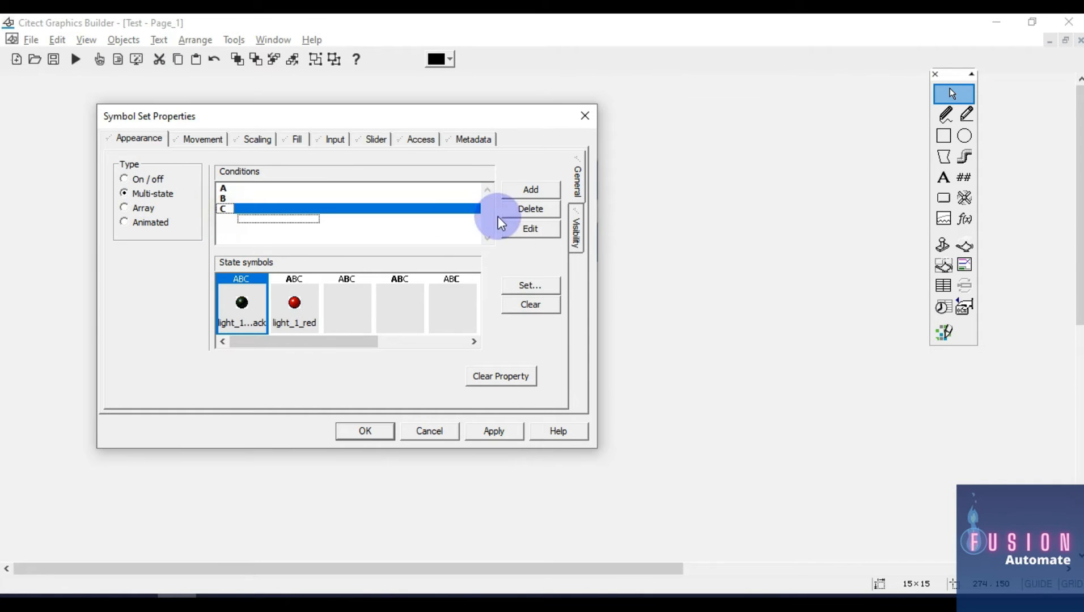
pyautogui.click(526, 211)
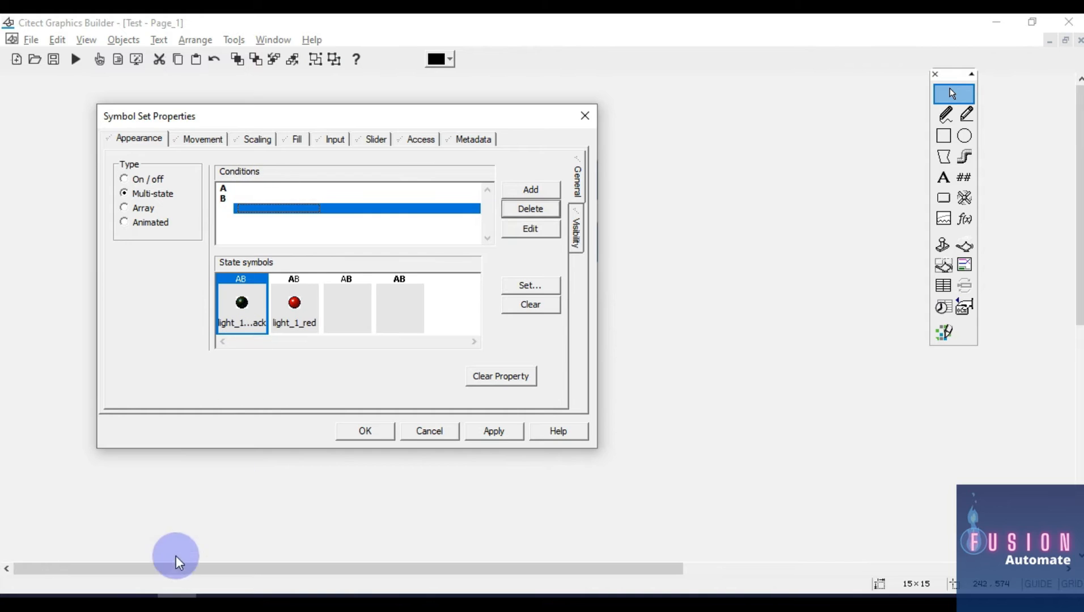
# Step: Switch to the Excel truth table and check the Motor-A and Motor-B input headings
pyautogui.click(99, 604)
pyautogui.click(282, 331)
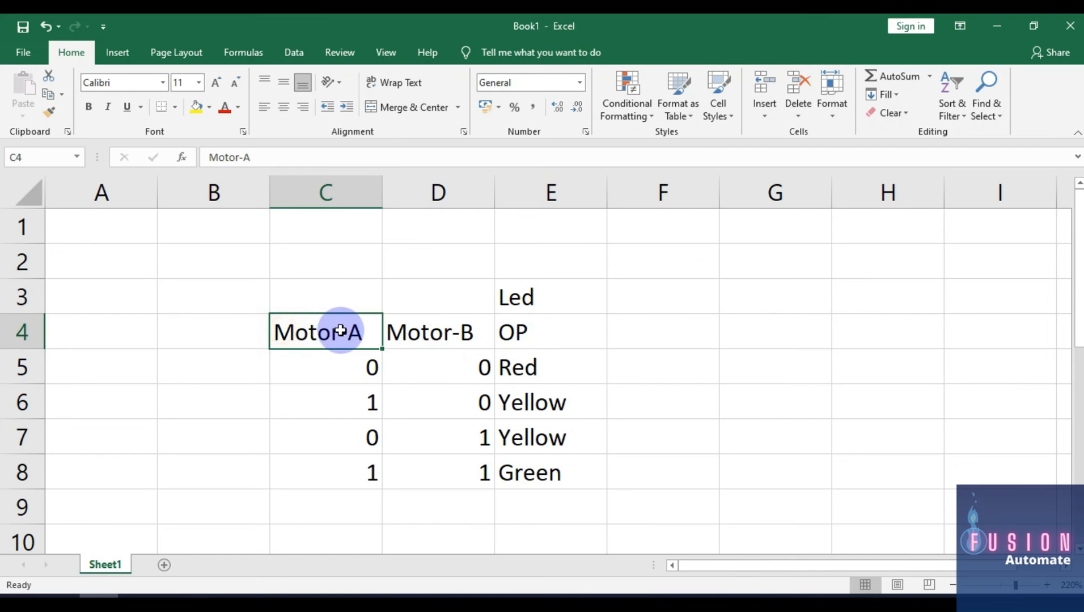
pyautogui.click(438, 329)
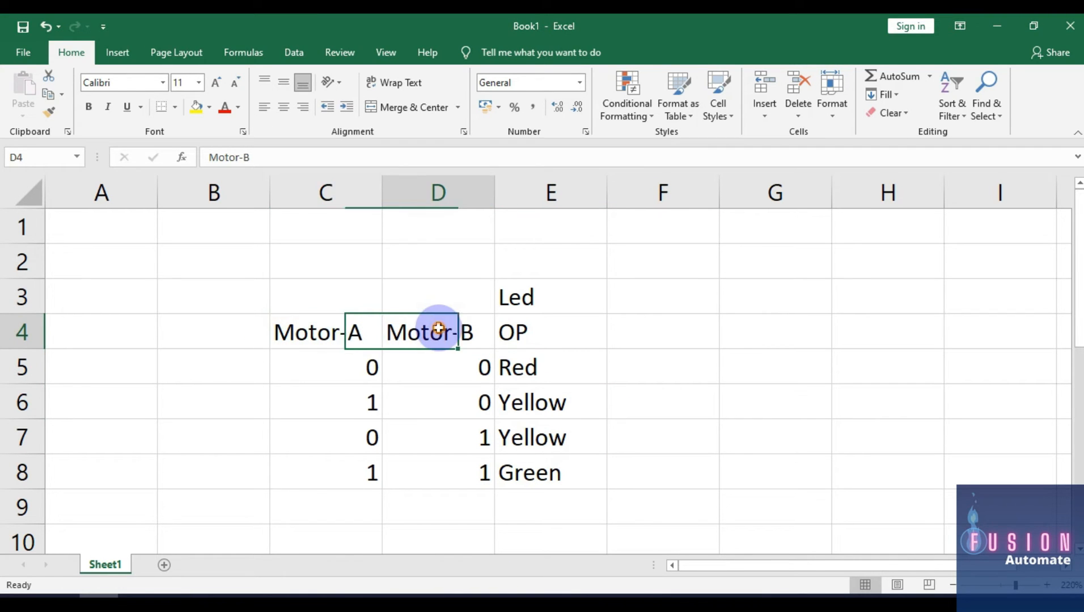
pyautogui.click(1002, 23)
# Step: Switch to Citect Studio and add a local variable named Motor_A_FB with data type DIGITAL
pyautogui.click(145, 597)
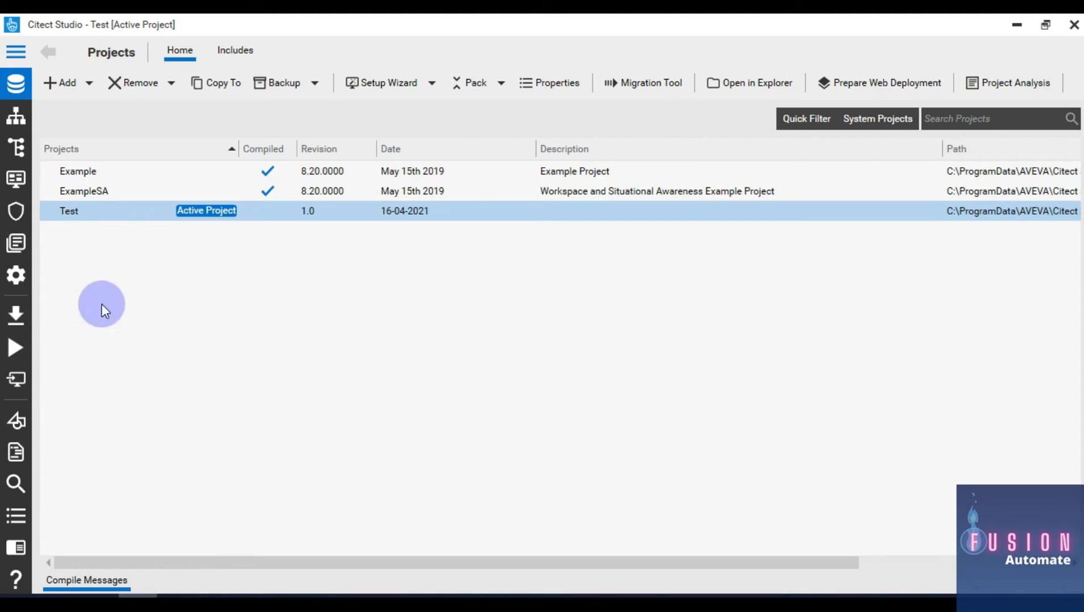
pyautogui.click(23, 144)
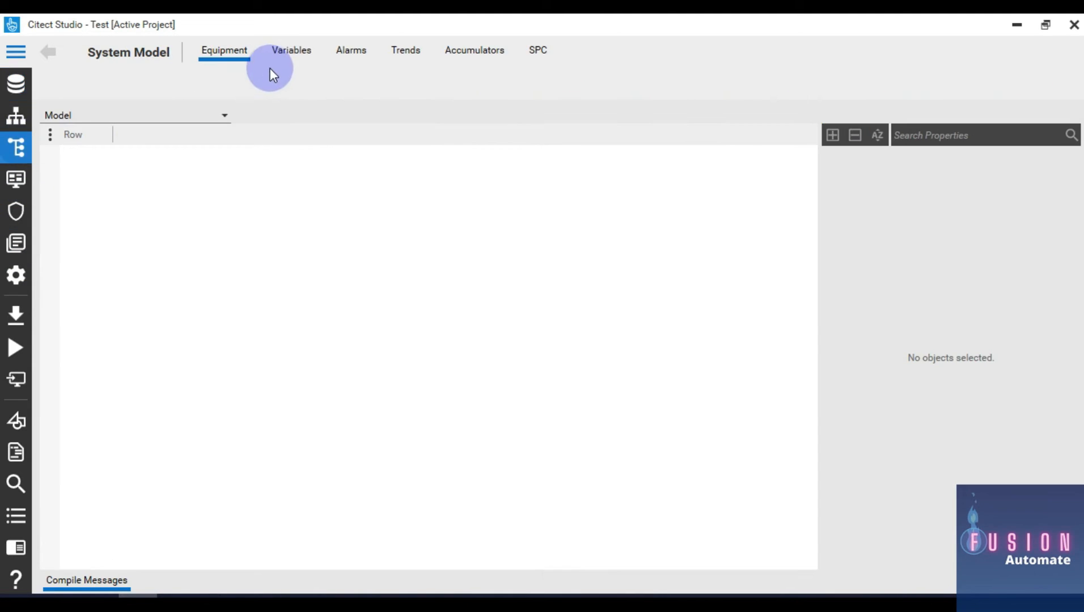
pyautogui.click(283, 55)
pyautogui.click(102, 116)
pyautogui.click(100, 154)
pyautogui.click(123, 156)
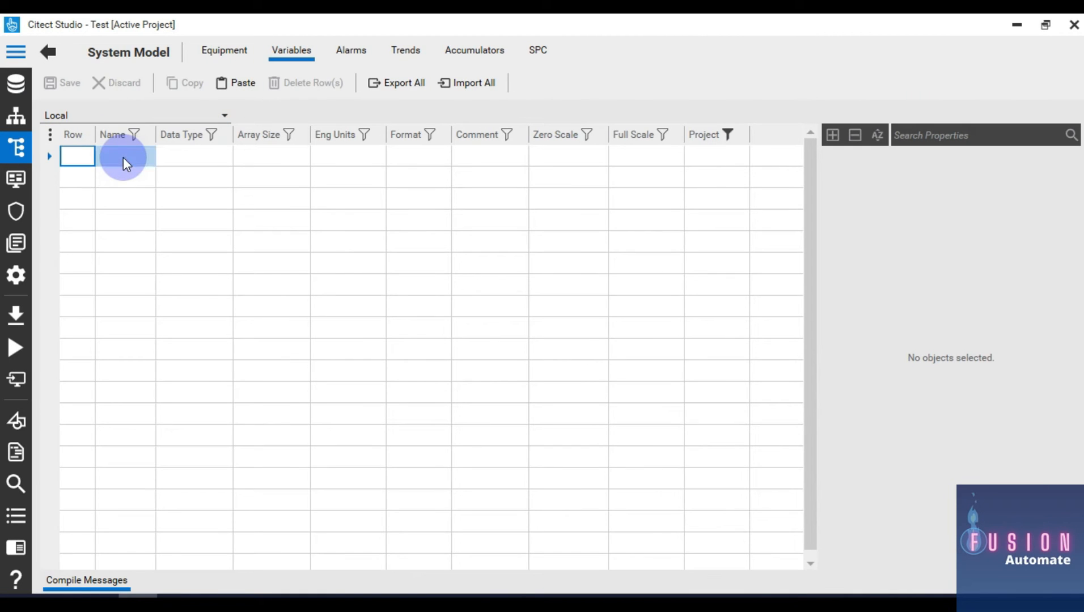
pyautogui.write('Motor_1')
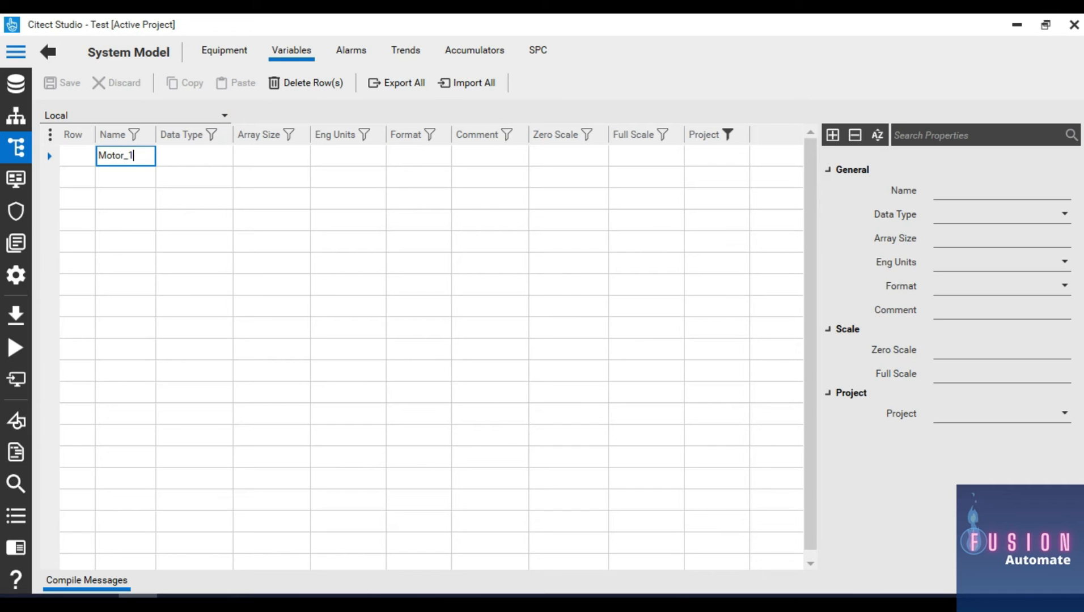
pyautogui.press('BackSpace')
pyautogui.write('A_FB')
pyautogui.press('Tab')
pyautogui.write('D')
pyautogui.press('Return')
# Step: Add a second local variable named Motor_B_FB with data type DIGITAL and save the variable list
pyautogui.press('Left')
pyautogui.write('Motor')
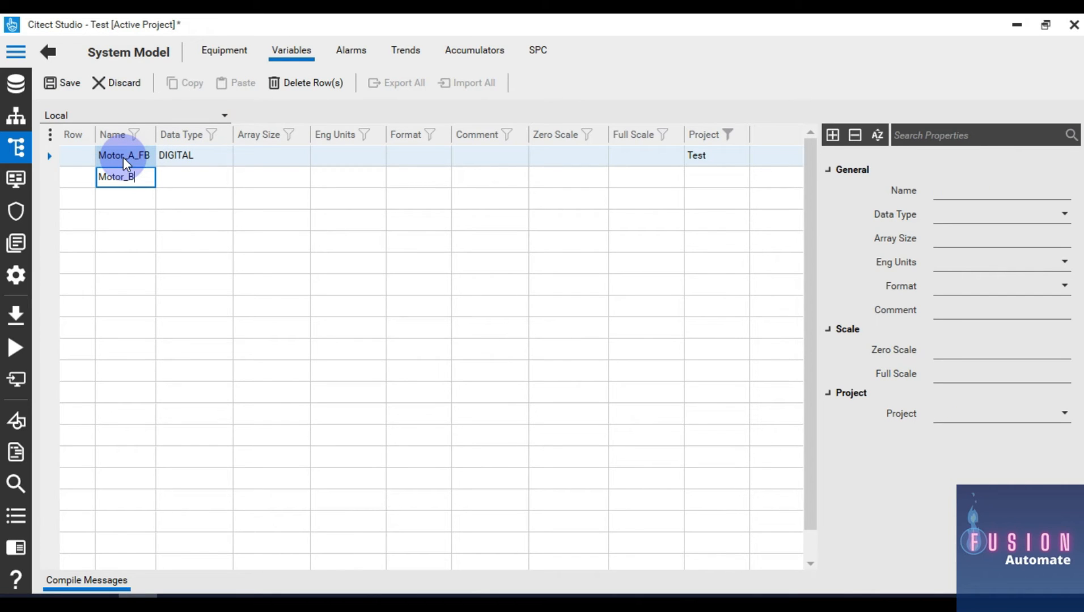
pyautogui.write('_B_FB')
pyautogui.press('Return')
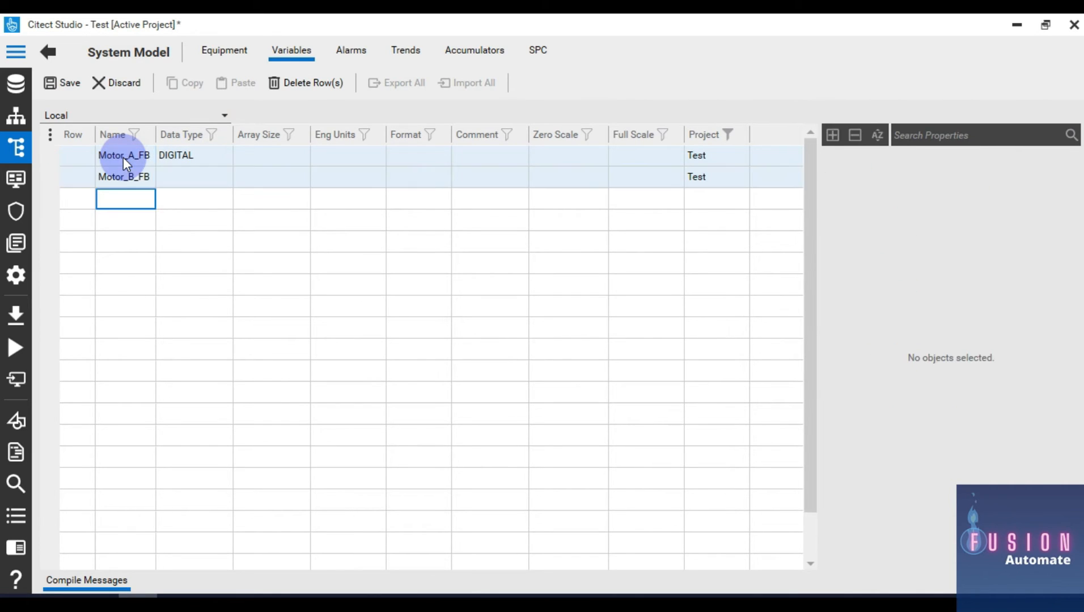
pyautogui.press('Up')
pyautogui.press('Right')
pyautogui.write('D')
pyautogui.press('Return')
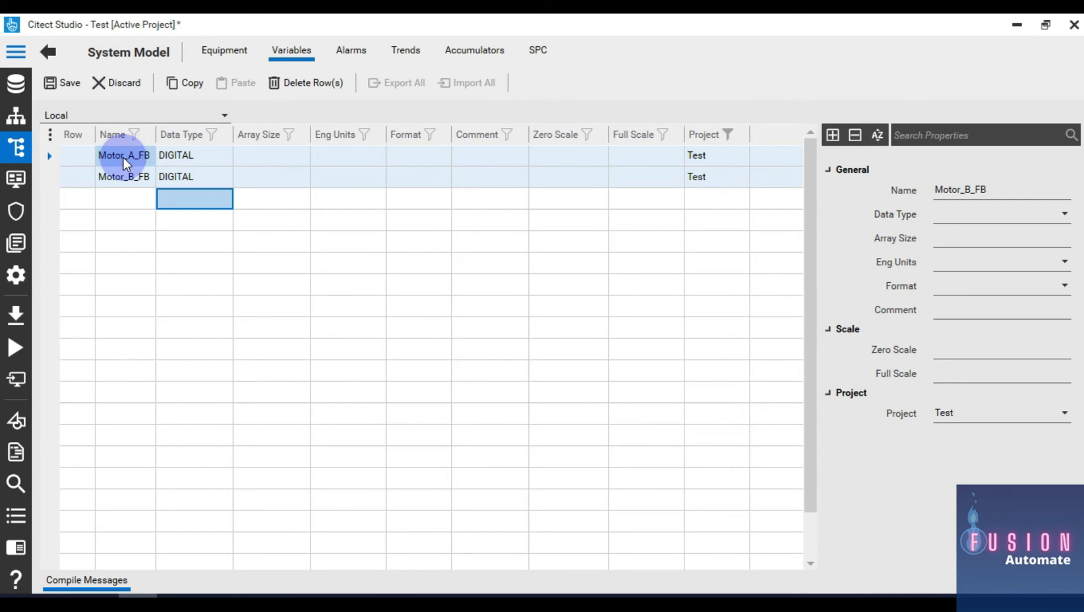
pyautogui.click(66, 81)
pyautogui.click(277, 241)
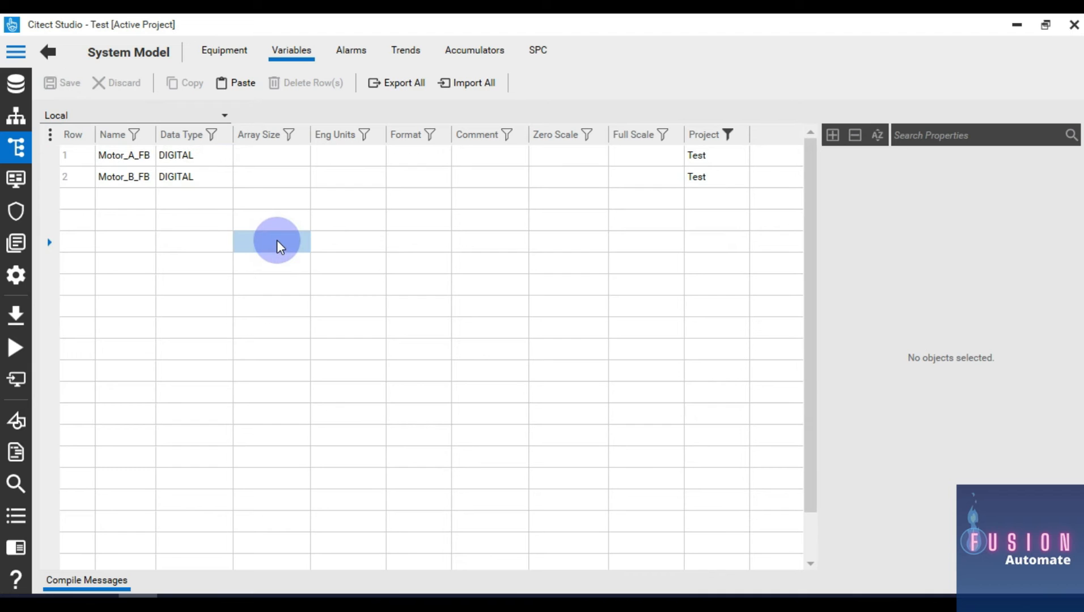
# Step: Select the Motor_A_FB variable name, return to Graphics Builder and close the symbol set's properties without applying them
pyautogui.click(147, 162)
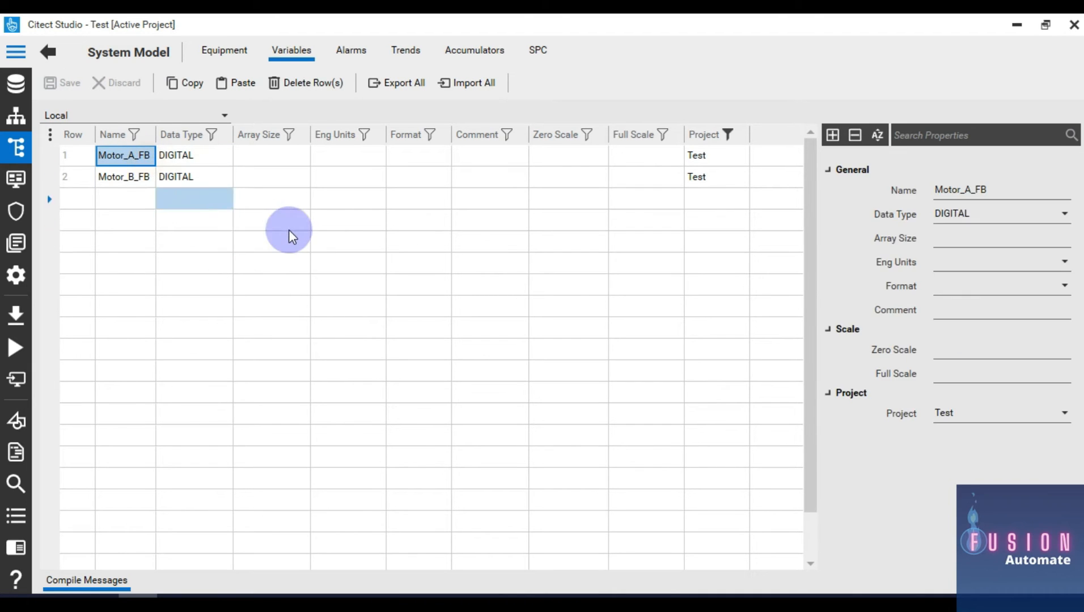
pyautogui.hotkey('alt', 'Tab')
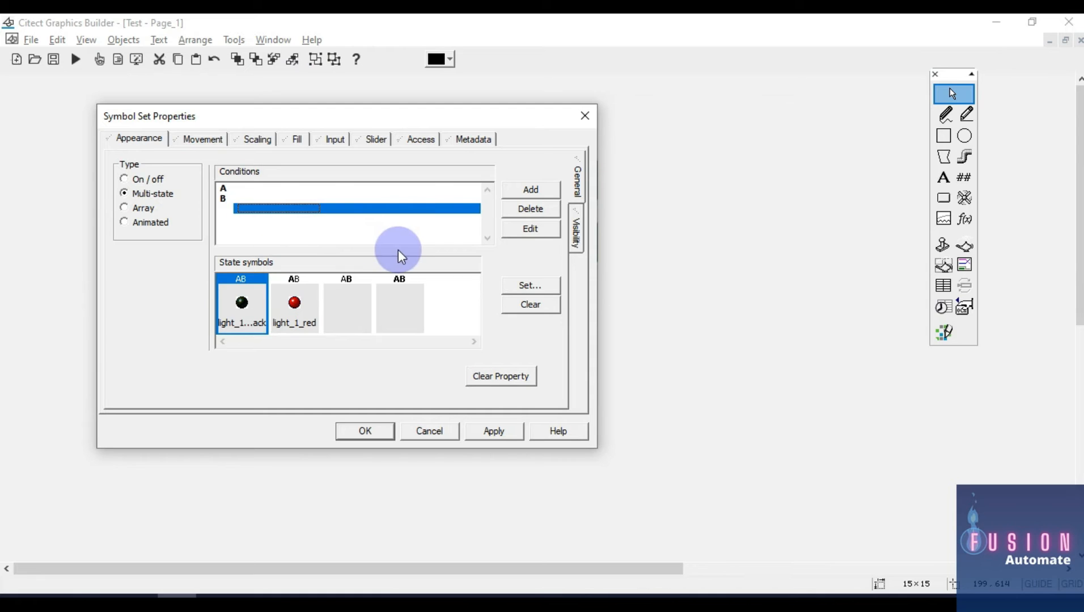
pyautogui.click(583, 116)
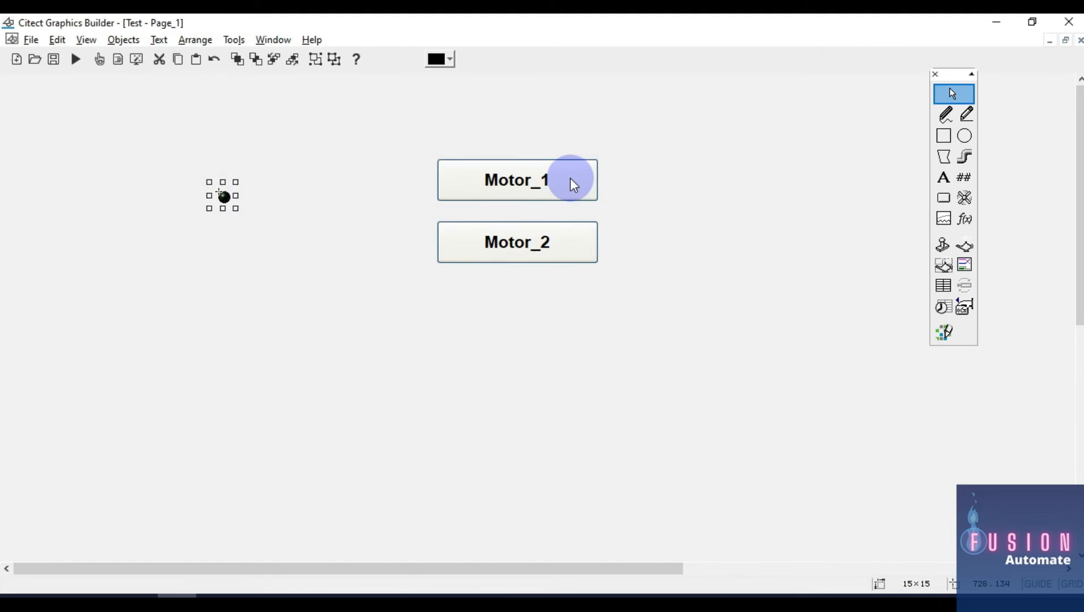
pyautogui.moveTo(392, 124); pyautogui.dragTo(649, 334)
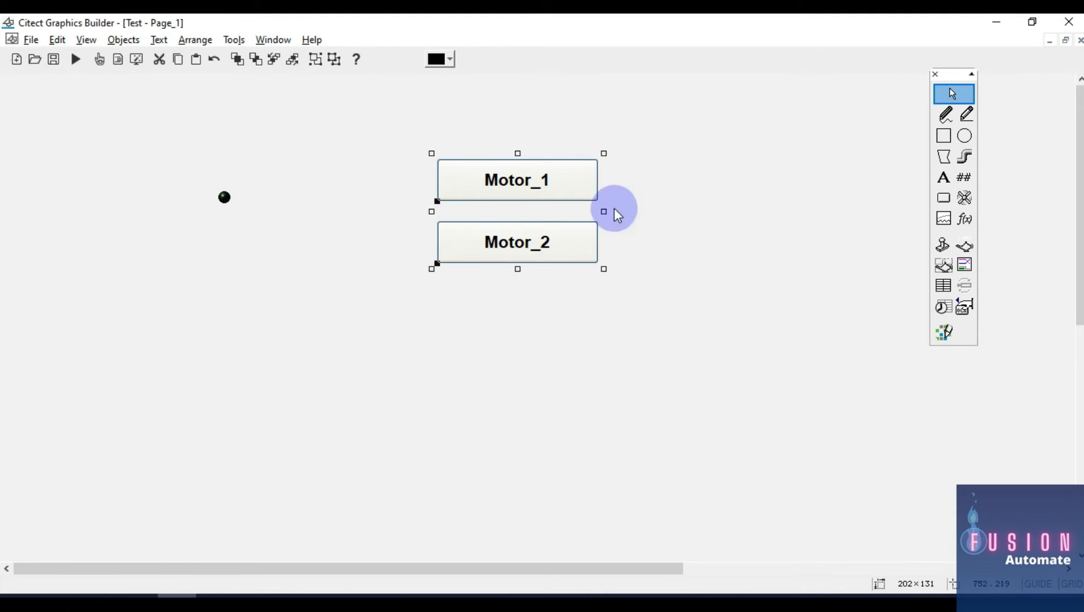
pyautogui.click(553, 319)
pyautogui.moveTo(404, 130); pyautogui.dragTo(668, 309)
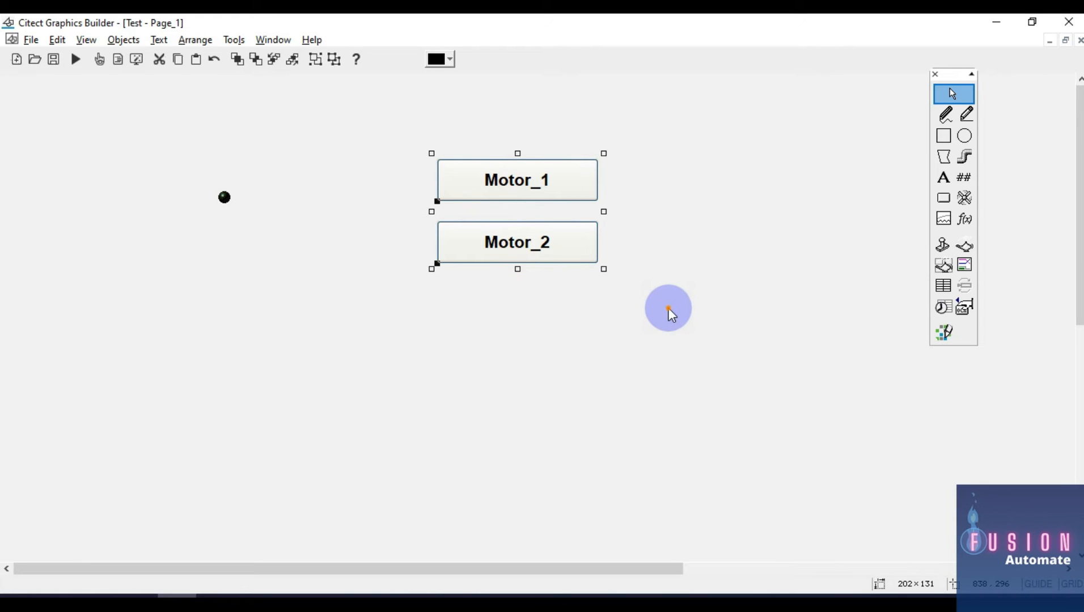
pyautogui.click(668, 308)
pyautogui.moveTo(374, 127); pyautogui.dragTo(630, 302)
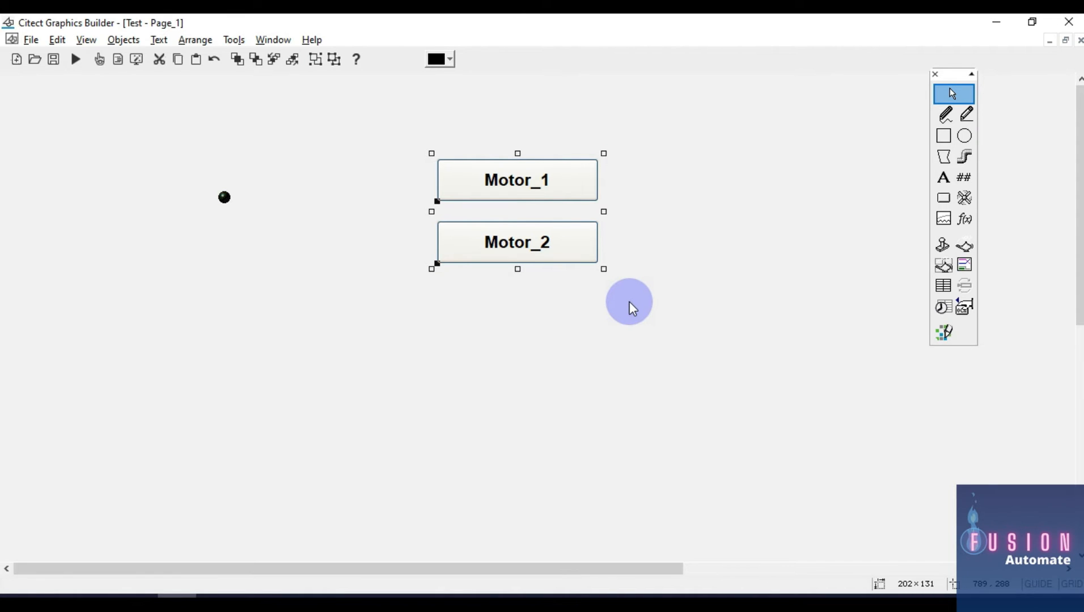
pyautogui.click(629, 302)
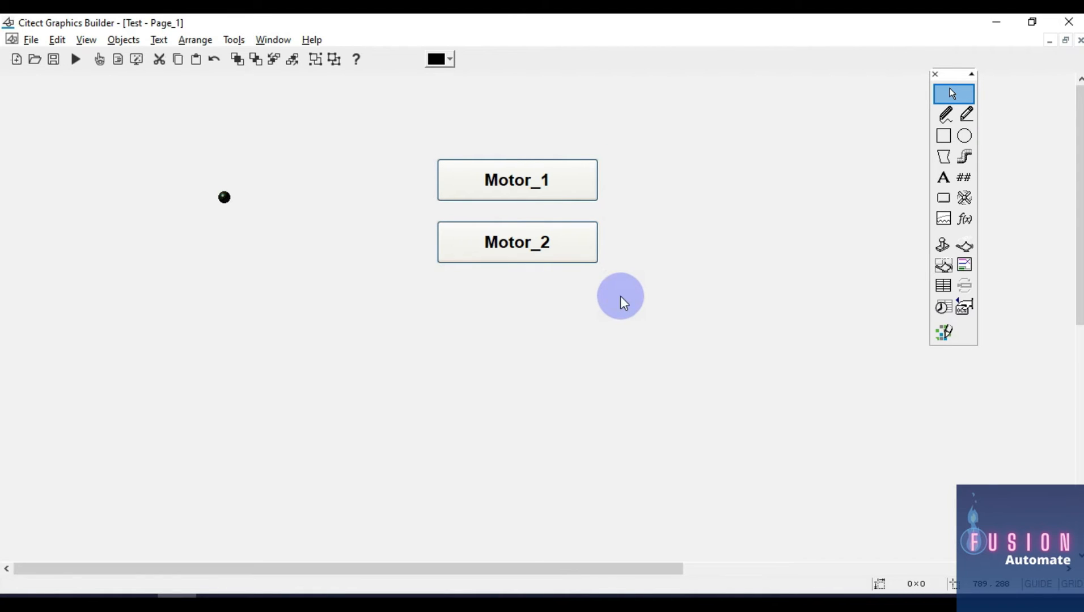
# Step: Make the LED symbol set Multi-state and set its condition A to Motor_A_FB
pyautogui.doubleClick(224, 196)
pyautogui.click(157, 198)
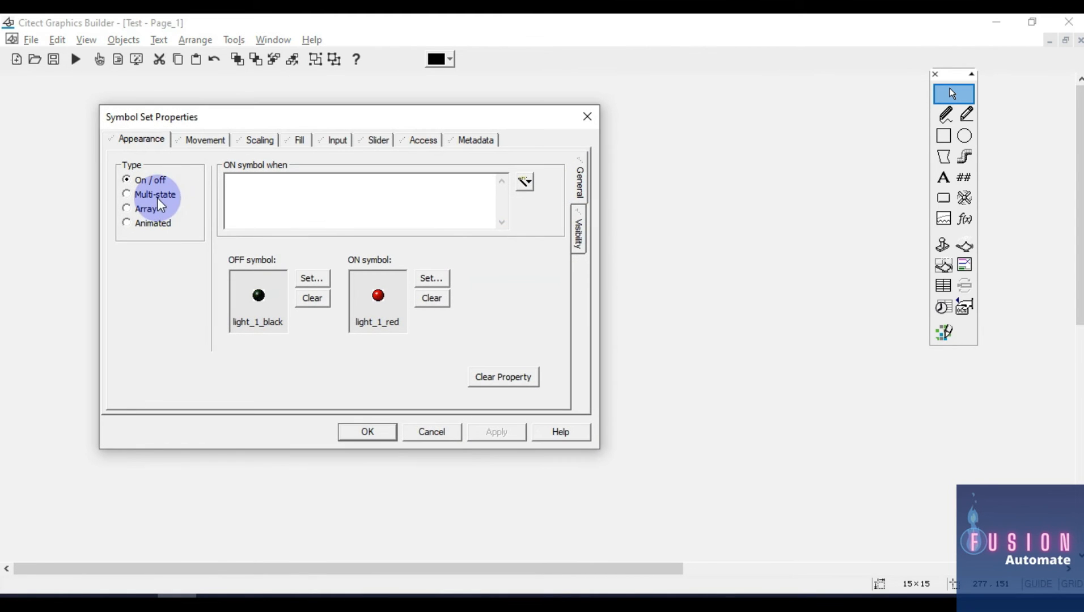
pyautogui.click(254, 193)
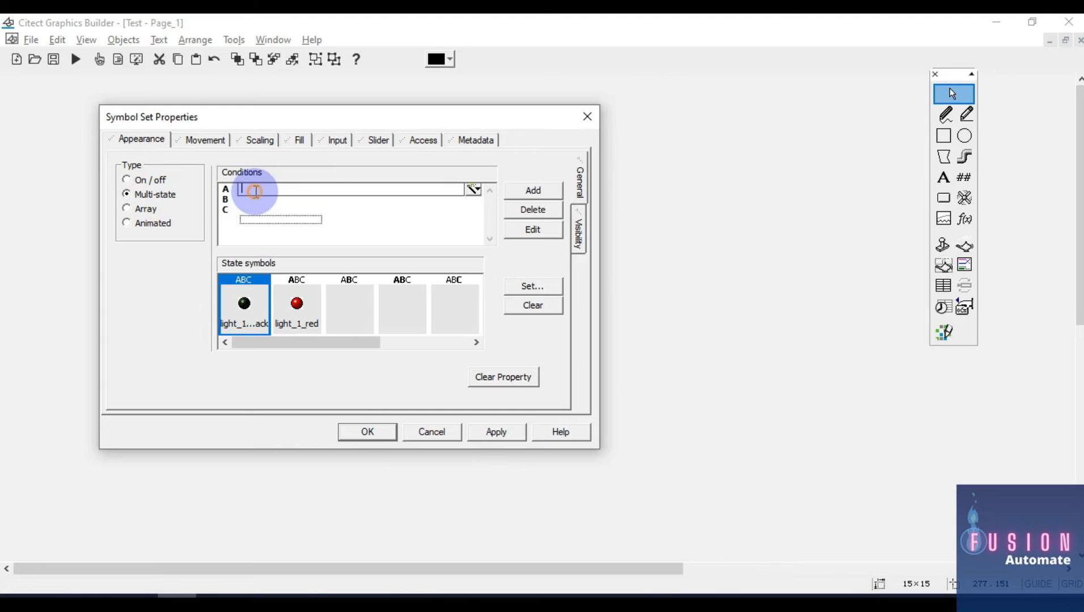
pyautogui.write('Motor_A_FB')
# Step: Set condition B of the LED symbol set to Motor_B_FB and delete the unused condition C
pyautogui.click(295, 199)
pyautogui.write('Motor_A_FB')
pyautogui.press('Left')
pyautogui.press('Left')
pyautogui.press('Left')
pyautogui.press('BackSpace')
pyautogui.write('B')
pyautogui.press('Return')
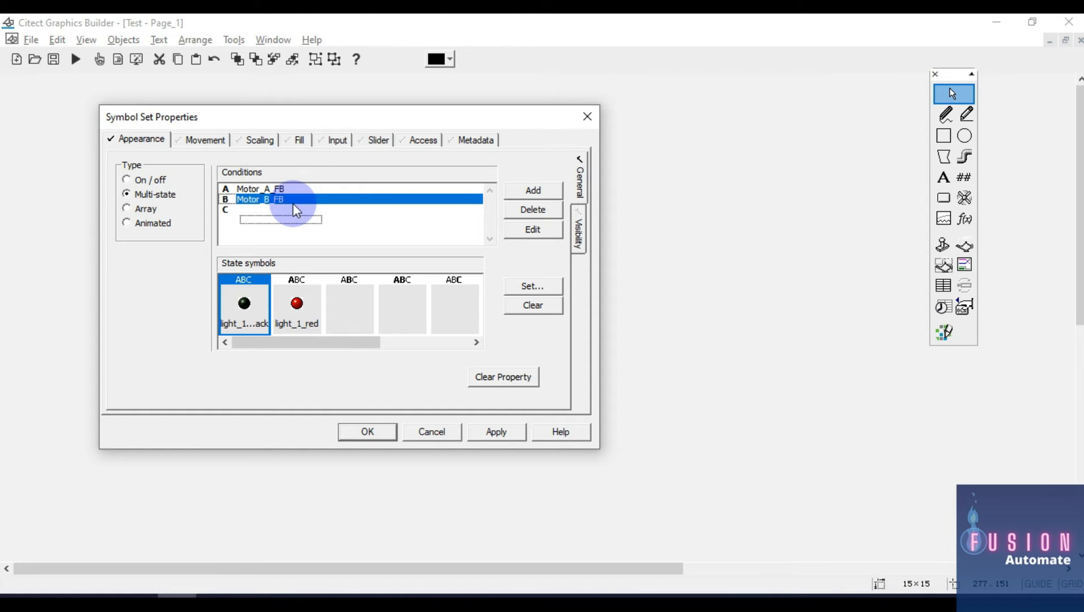
pyautogui.click(255, 209)
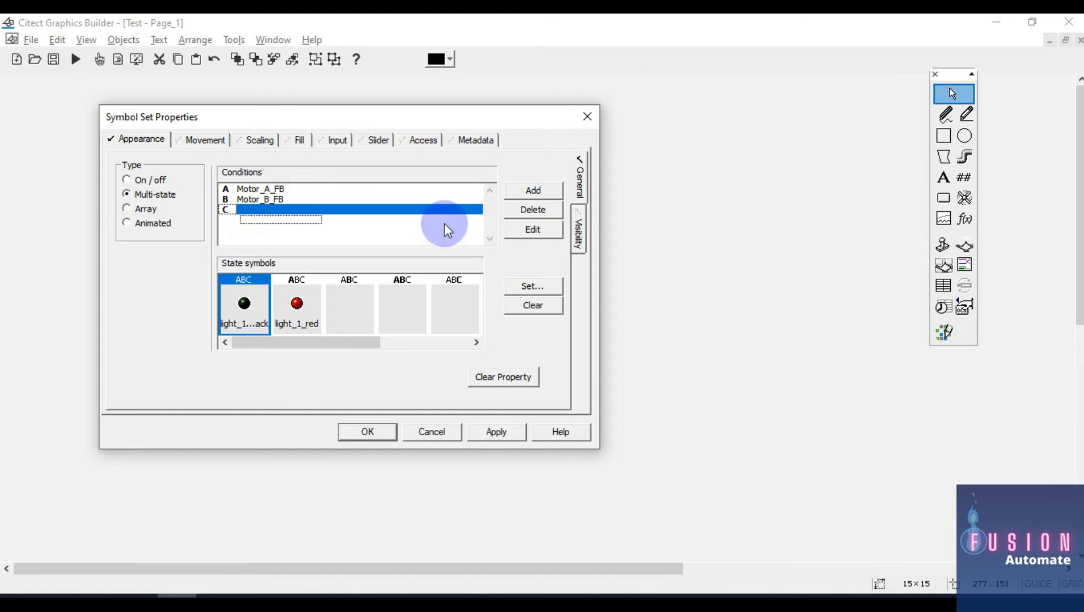
pyautogui.click(534, 210)
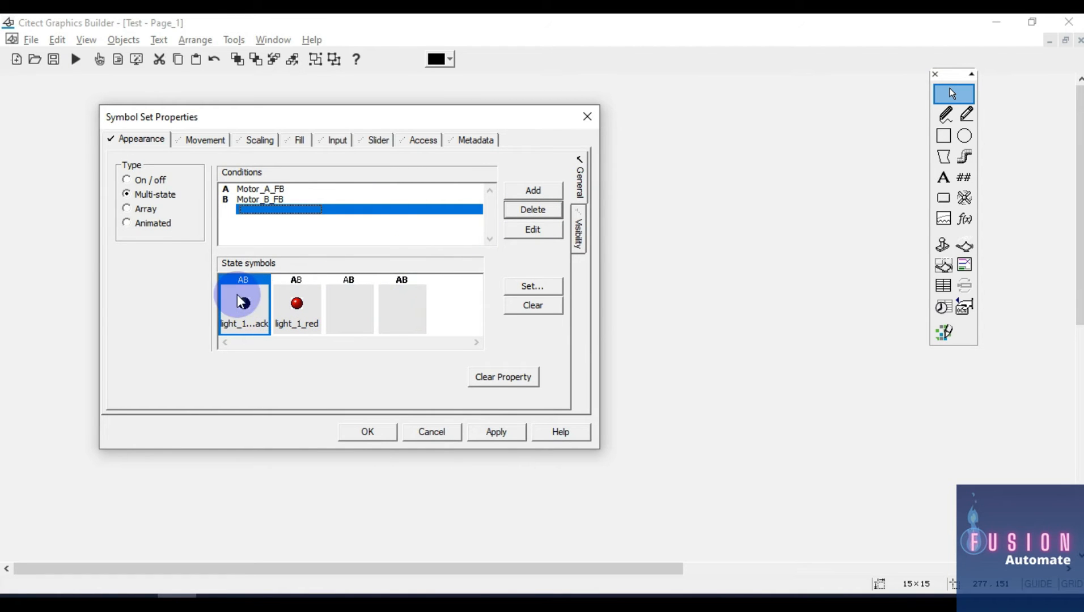
# Step: Examine the state symbol slots for the different combinations of conditions A and B
pyautogui.click(314, 301)
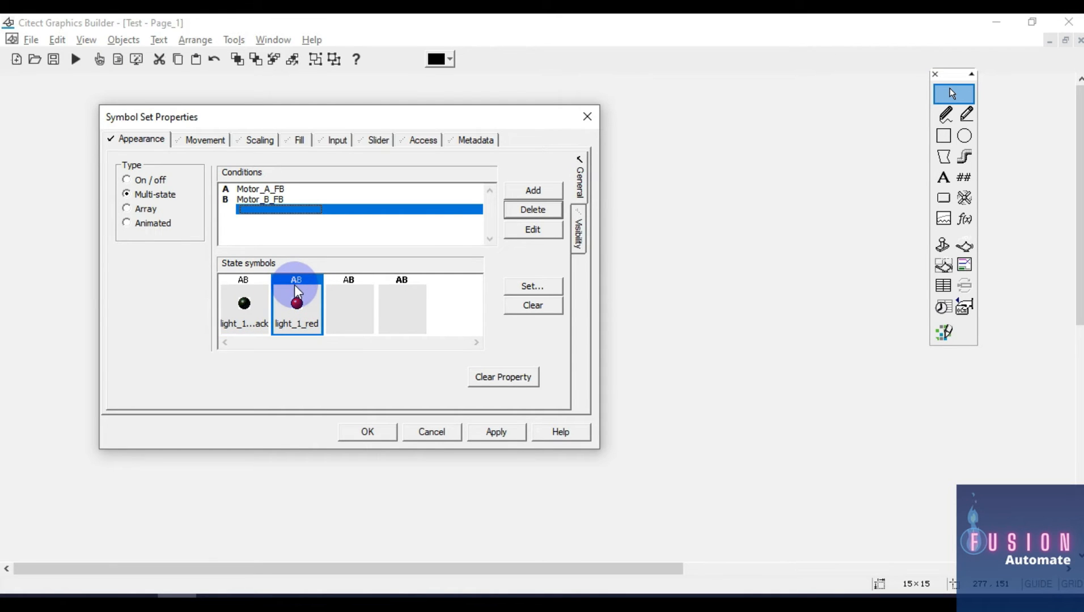
pyautogui.click(354, 293)
pyautogui.click(409, 292)
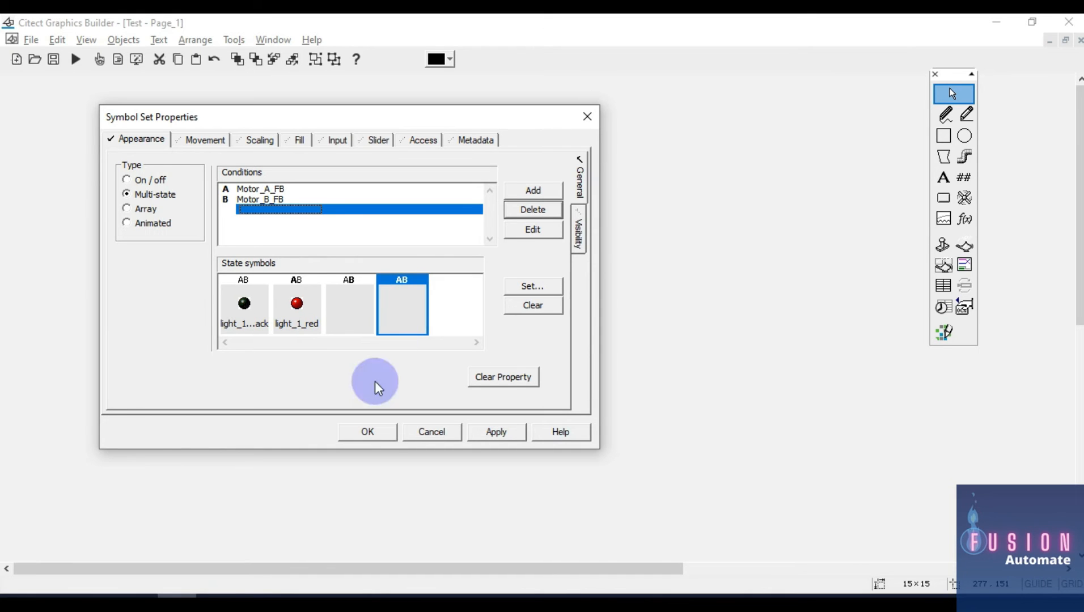
# Step: Place the Excel truth table beside the symbol set's properties and check the LED output for both motors at 0
pyautogui.click(105, 601)
pyautogui.moveTo(623, 23); pyautogui.dragTo(835, 151)
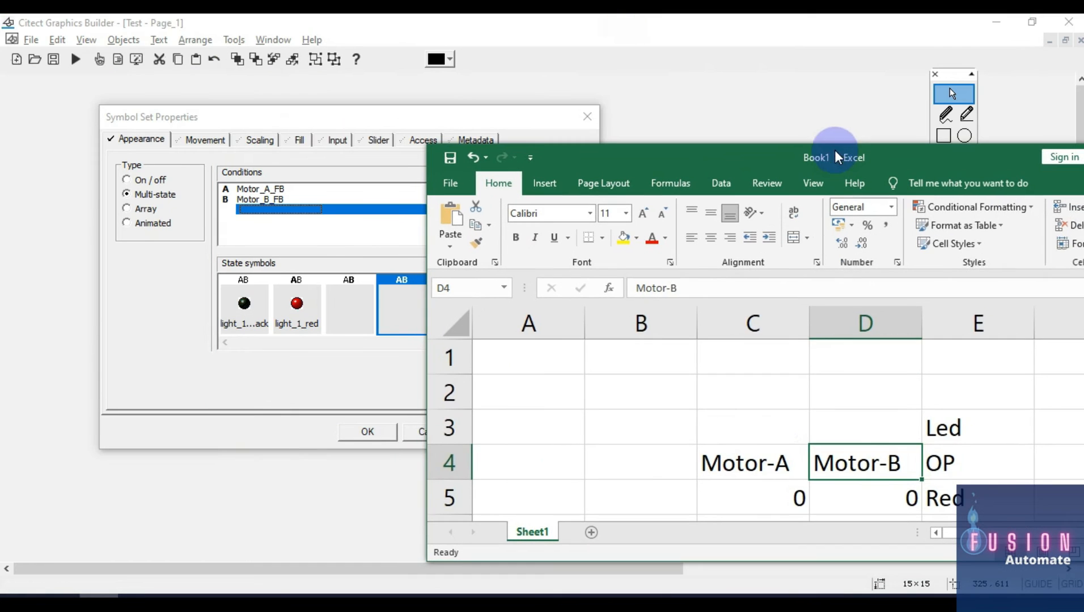
pyautogui.scroll(-6, 762, 412)
pyautogui.moveTo(679, 164); pyautogui.dragTo(803, 101)
pyautogui.moveTo(719, 368); pyautogui.dragTo(819, 368)
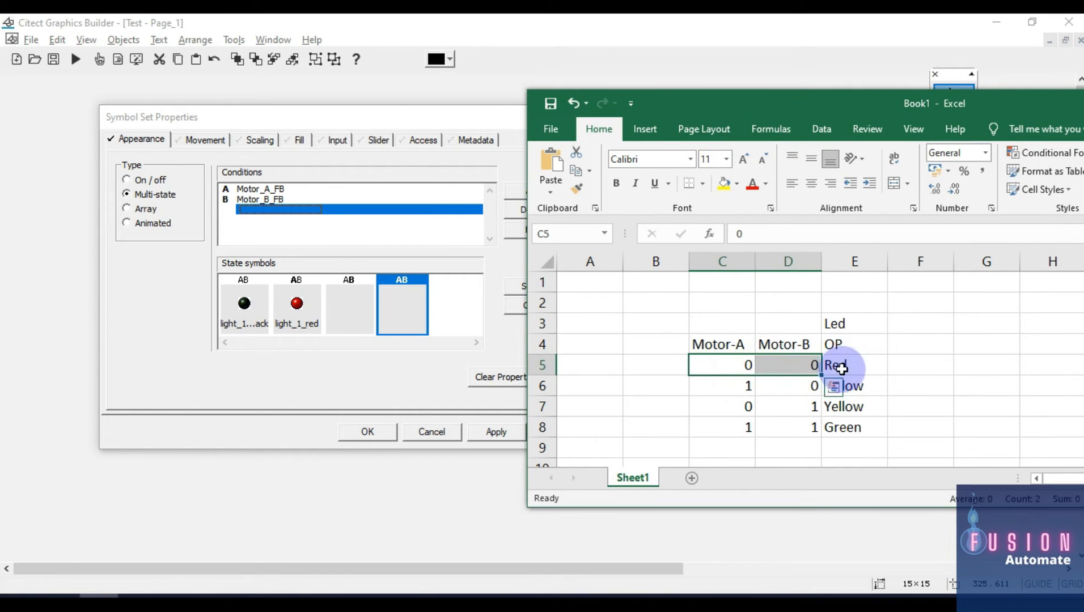
pyautogui.click(839, 368)
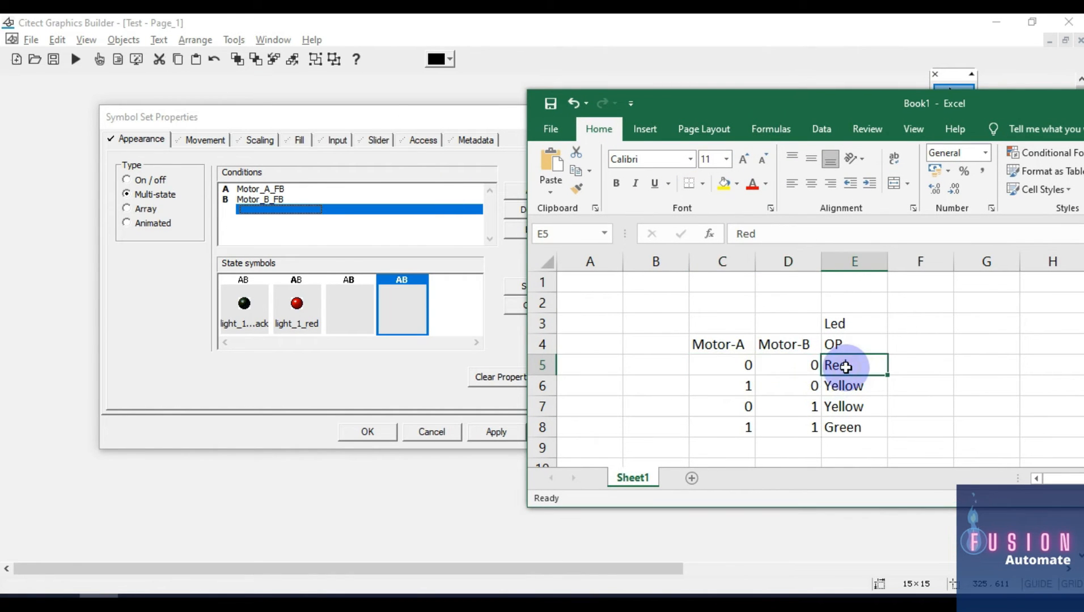
# Step: Assign the red symbol from the lights_round_large library to the state where both conditions are false
pyautogui.doubleClick(245, 310)
pyautogui.scroll(-2, 482, 281)
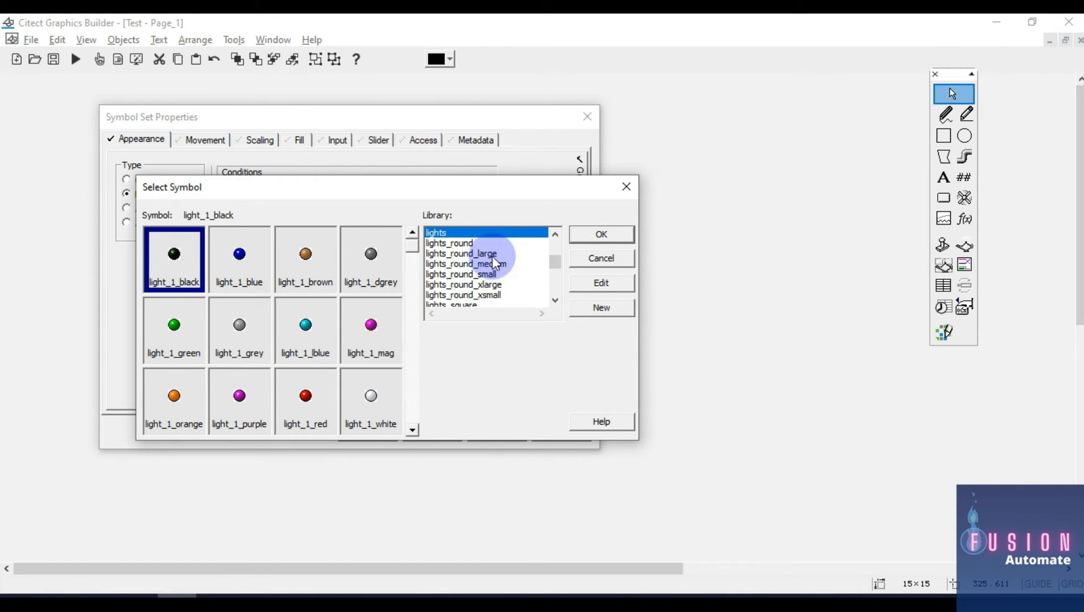
pyautogui.click(493, 254)
pyautogui.doubleClick(383, 330)
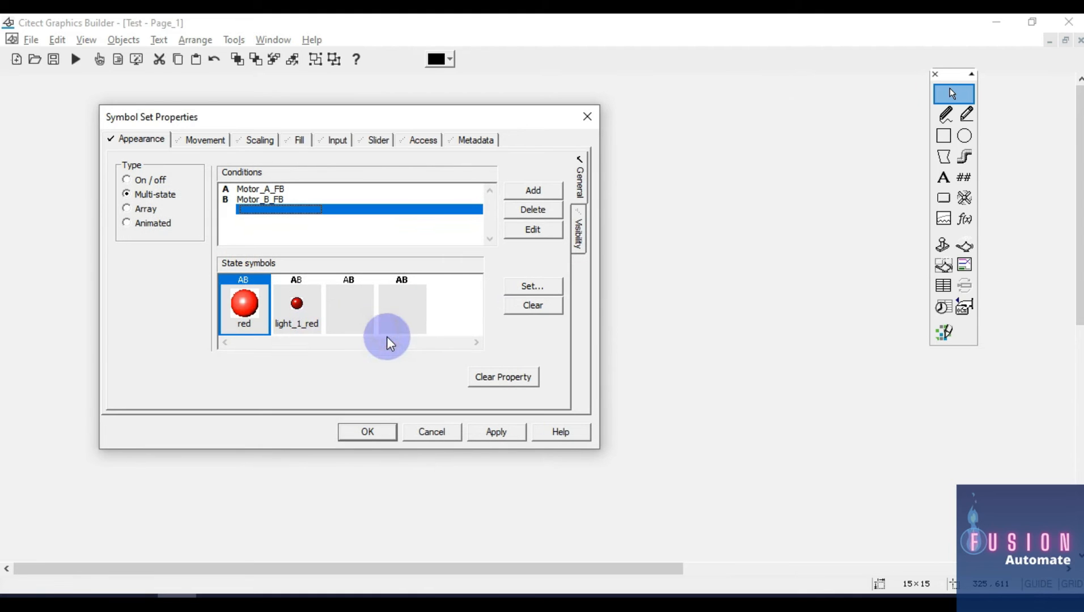
# Step: Check the Excel row for Motor-A 1 and Motor-B 0, and assign the yellow lights_round_large symbol to the A-only state
pyautogui.click(298, 297)
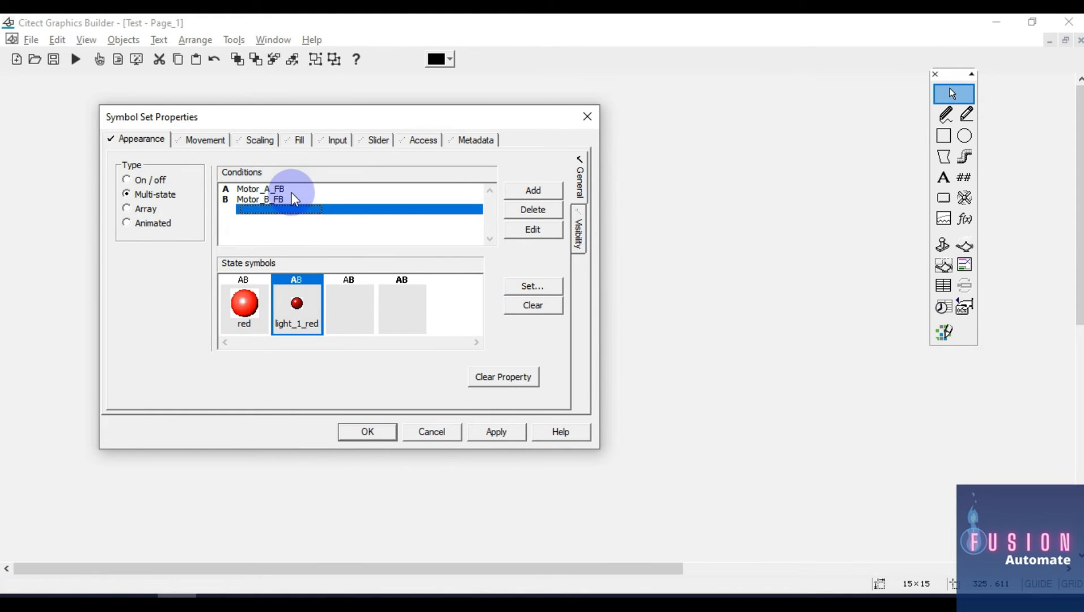
pyautogui.hotkey('alt', 'Tab')
pyautogui.click(843, 380)
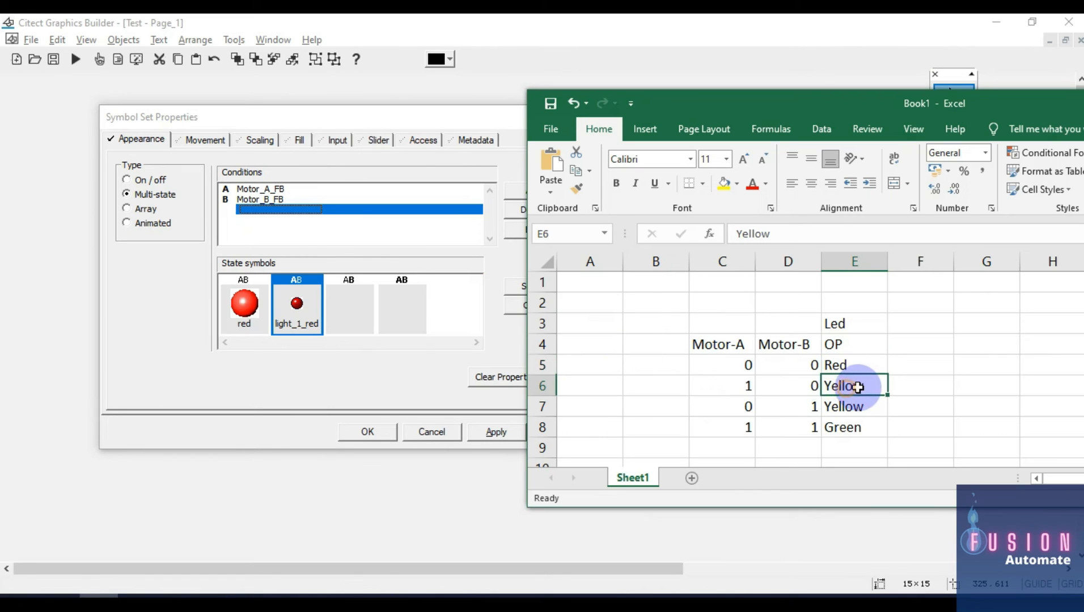
pyautogui.click(296, 308)
pyautogui.doubleClick(296, 308)
pyautogui.scroll(-1, 487, 283)
pyautogui.click(489, 285)
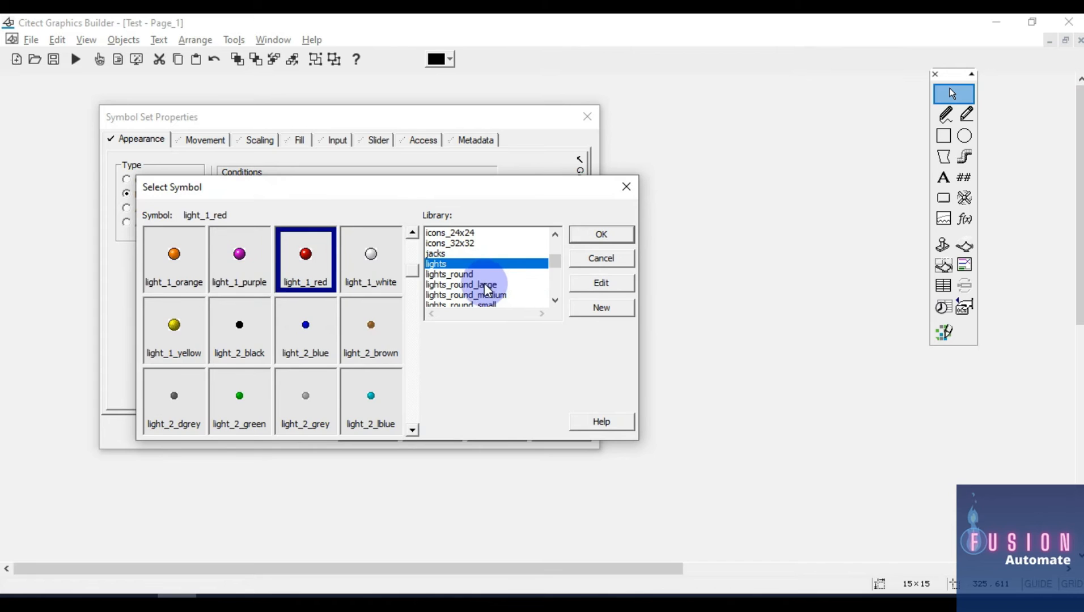
pyautogui.doubleClick(159, 401)
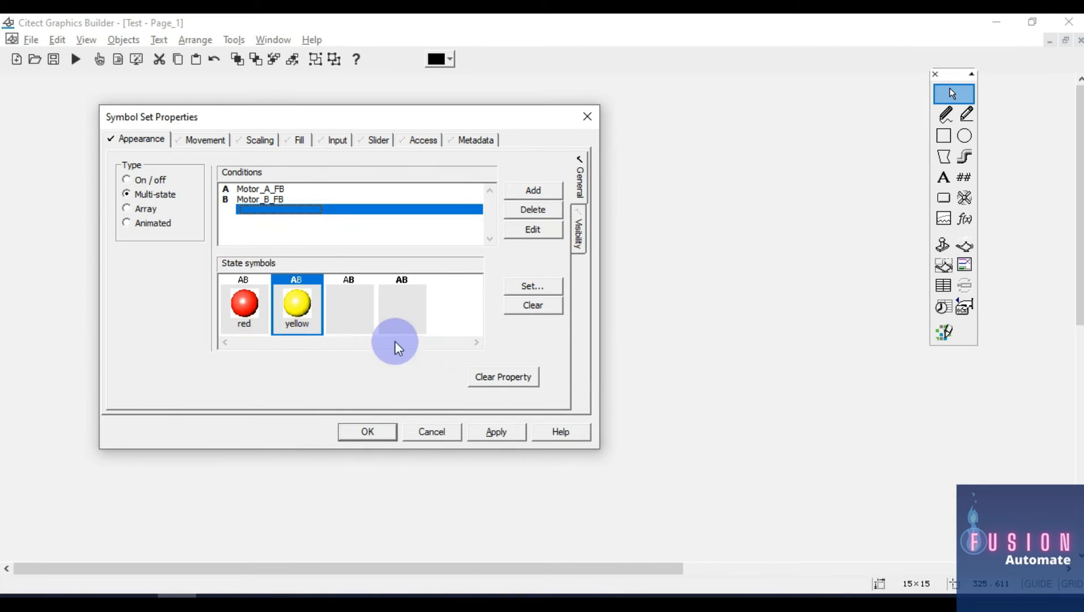
# Step: Check the Excel row for Motor-A 0 and Motor-B 1, and assign the yellow lights_round_large symbol to the B-only state
pyautogui.hotkey('alt', 'Tab')
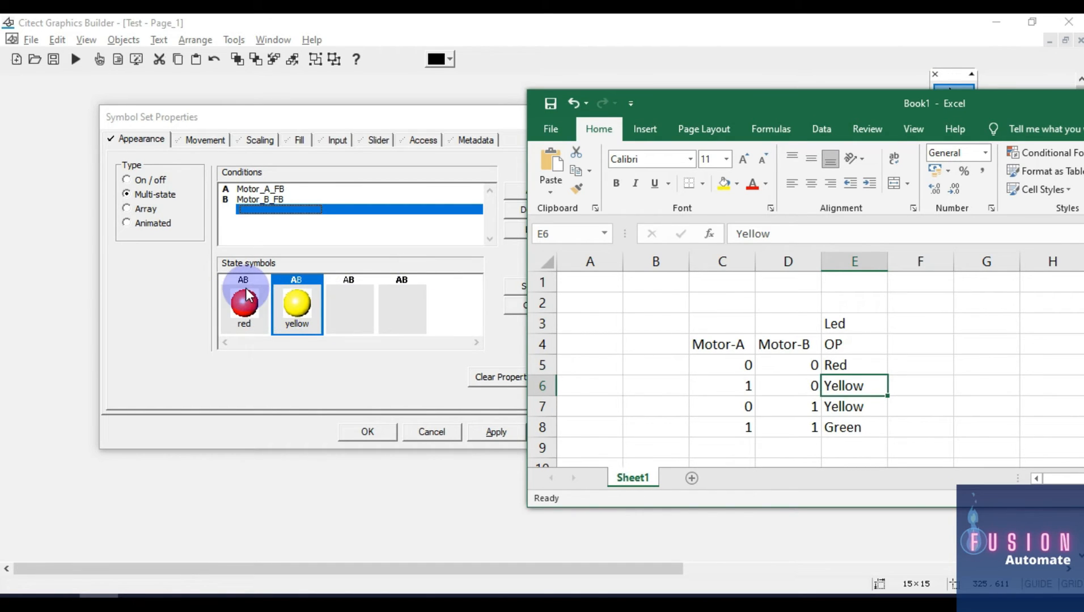
pyautogui.doubleClick(347, 299)
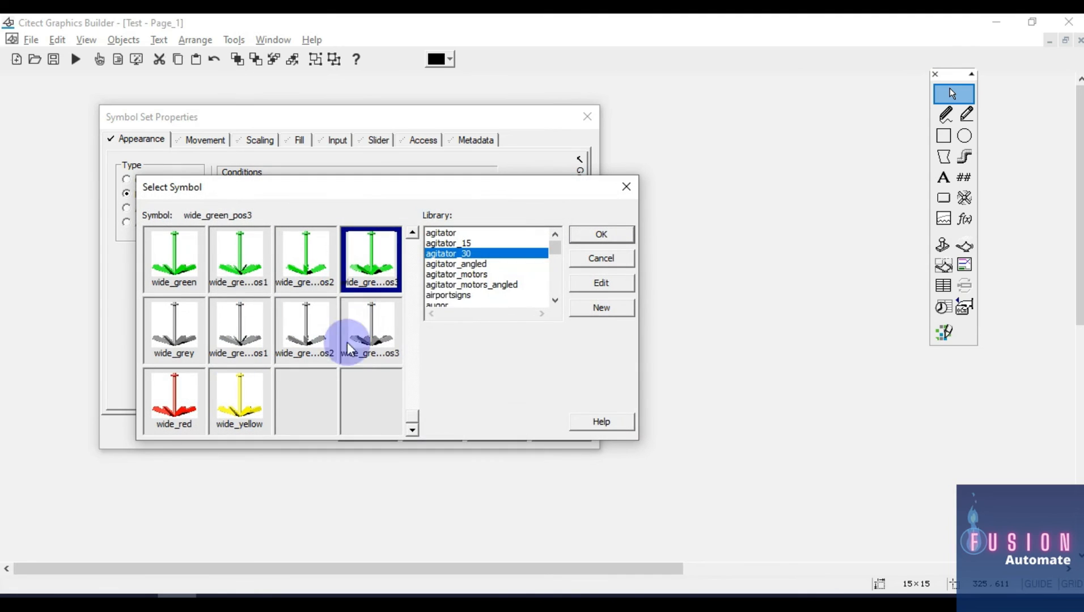
pyautogui.scroll(-10, 528, 274)
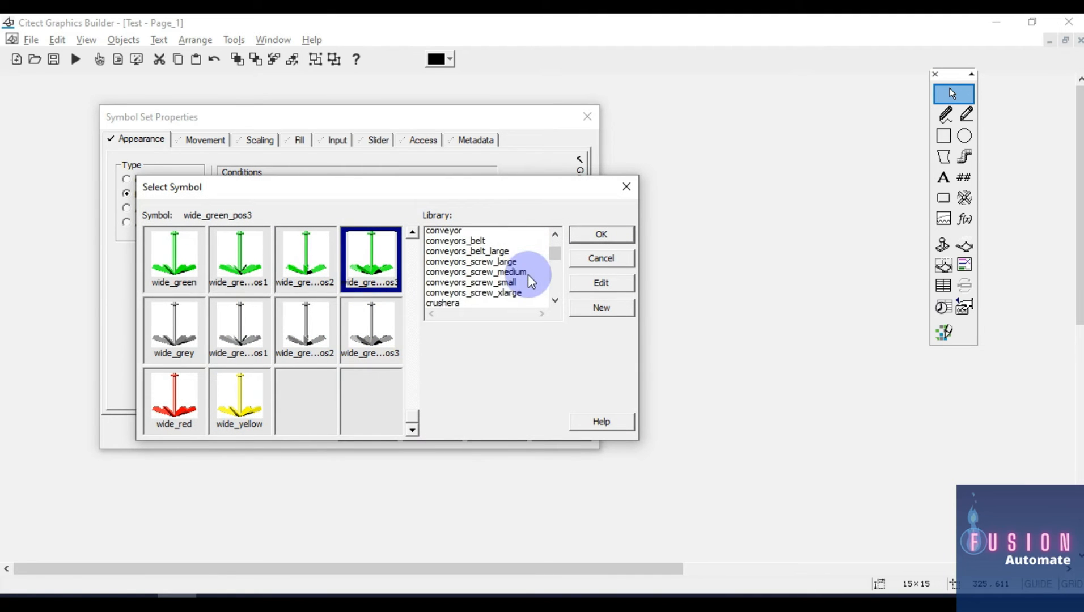
pyautogui.click(511, 272)
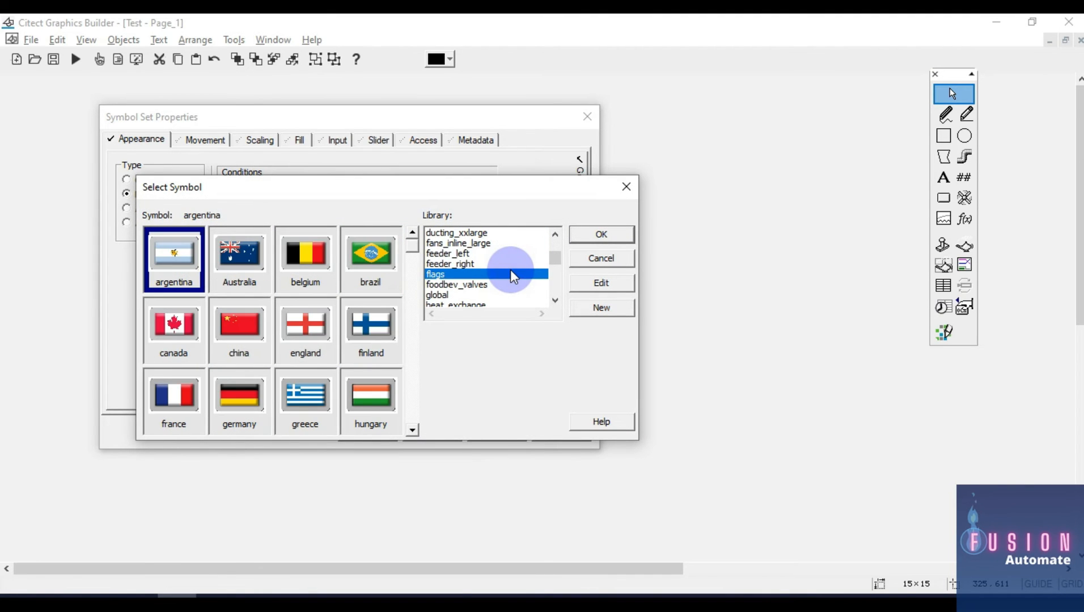
pyautogui.scroll(-3, 511, 271)
pyautogui.click(510, 270)
pyautogui.scroll(-1, 511, 270)
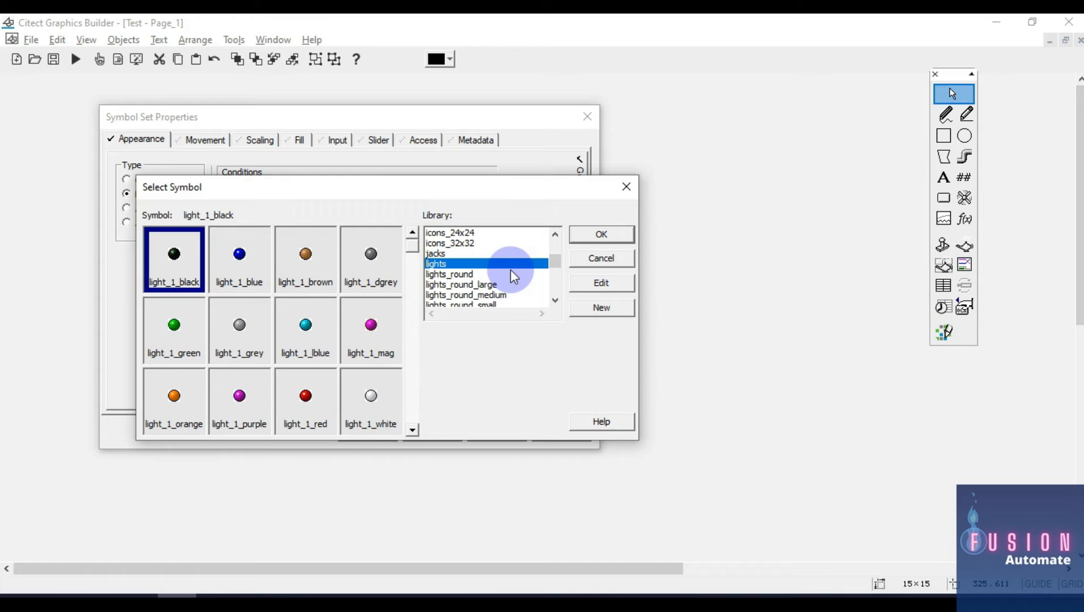
pyautogui.click(475, 285)
pyautogui.doubleClick(165, 405)
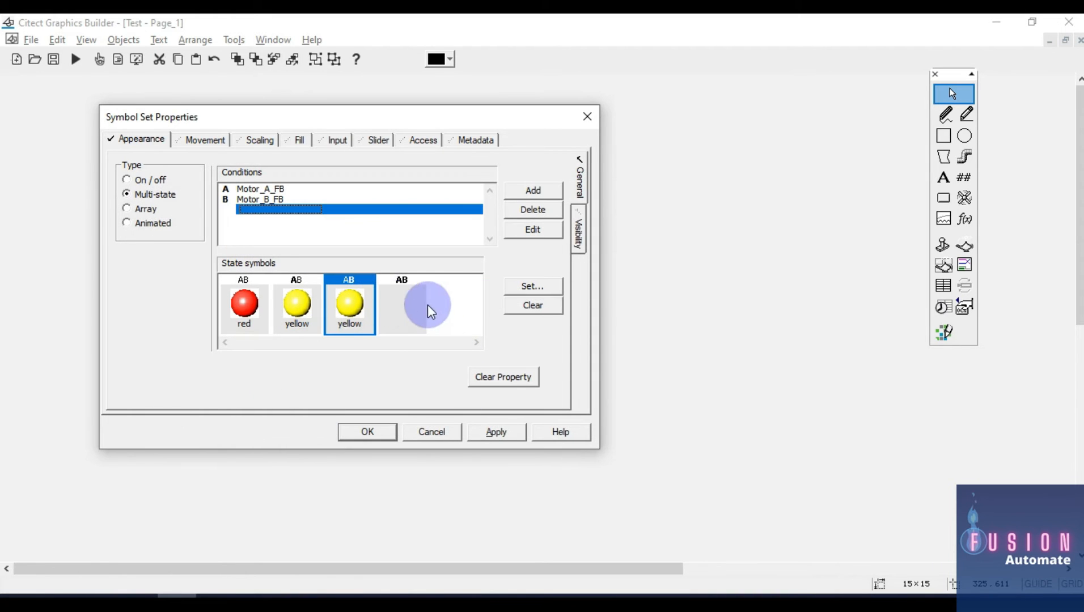
# Step: Assign the green symbol to the state where both conditions are true, apply the properties and move the LED beside the motor buttons
pyautogui.click(406, 314)
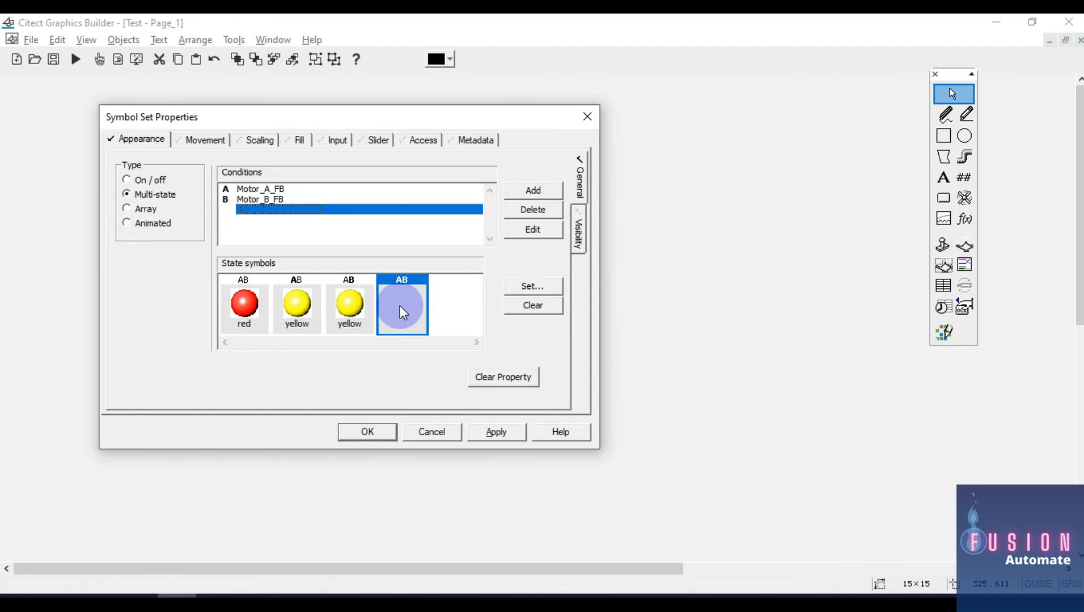
pyautogui.doubleClick(400, 305)
pyautogui.doubleClick(379, 256)
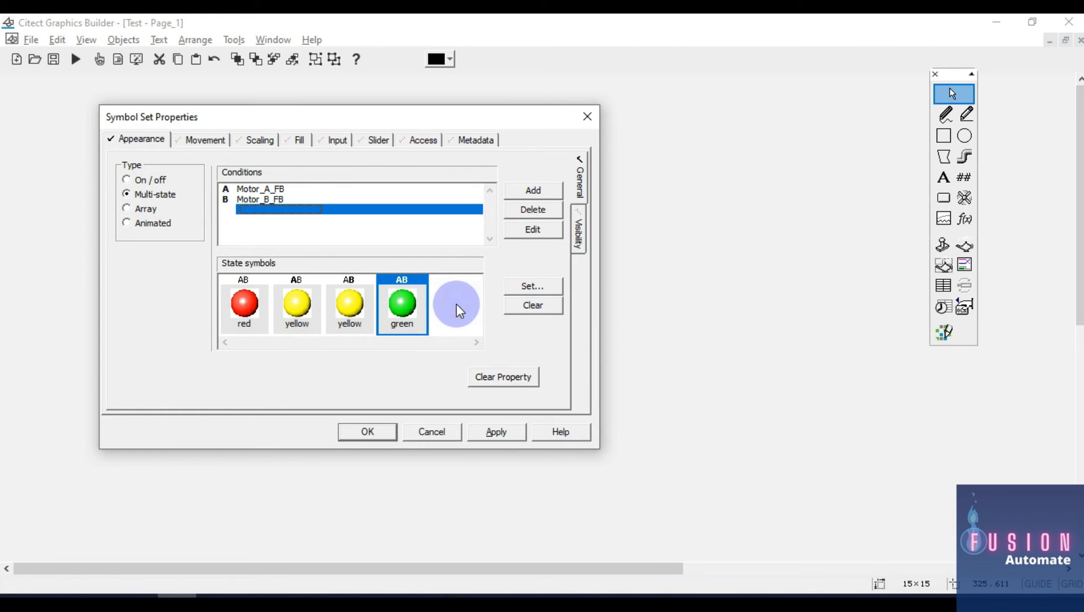
pyautogui.click(384, 430)
pyautogui.click(342, 314)
pyautogui.moveTo(225, 168); pyautogui.dragTo(318, 203)
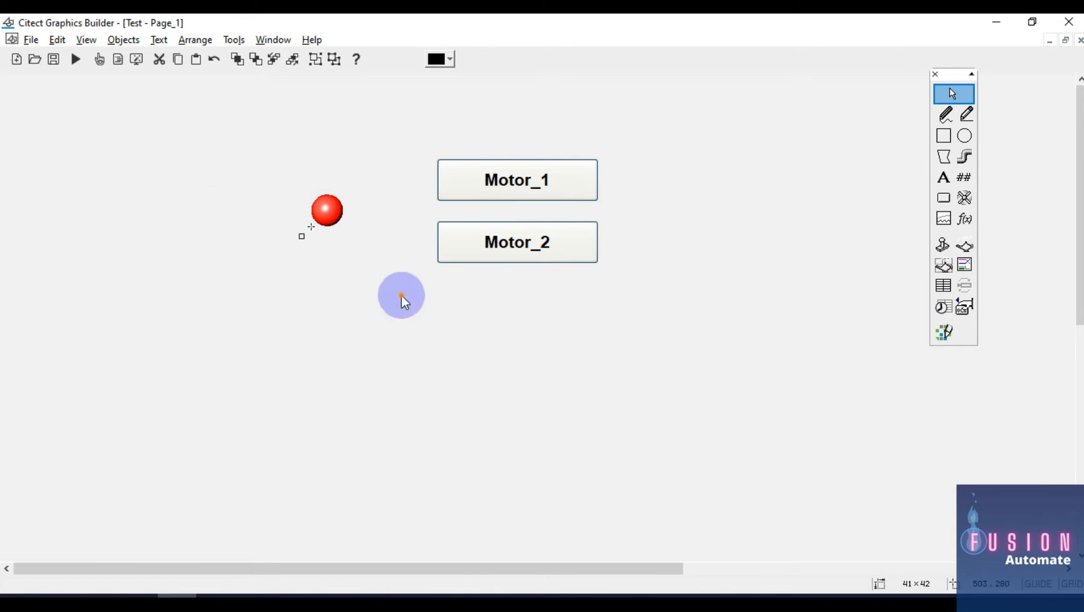
# Step: Place a display value text below the LED with the expression Motor_A_FB and the On / off type
pyautogui.click(964, 178)
pyautogui.click(306, 283)
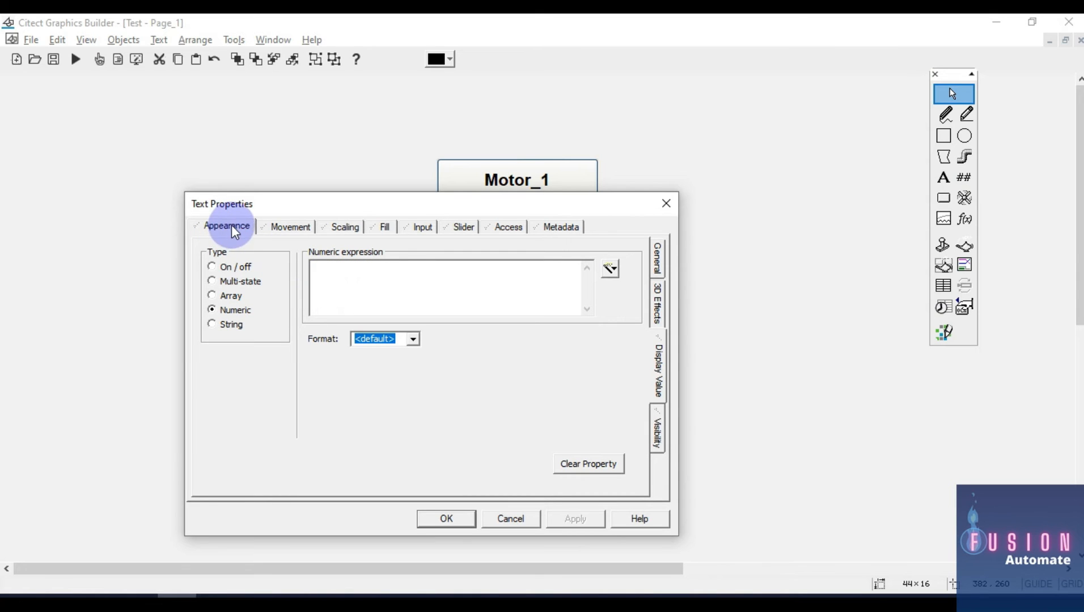
pyautogui.click(394, 271)
pyautogui.write('Motor_A_FB')
pyautogui.press('BackSpace')
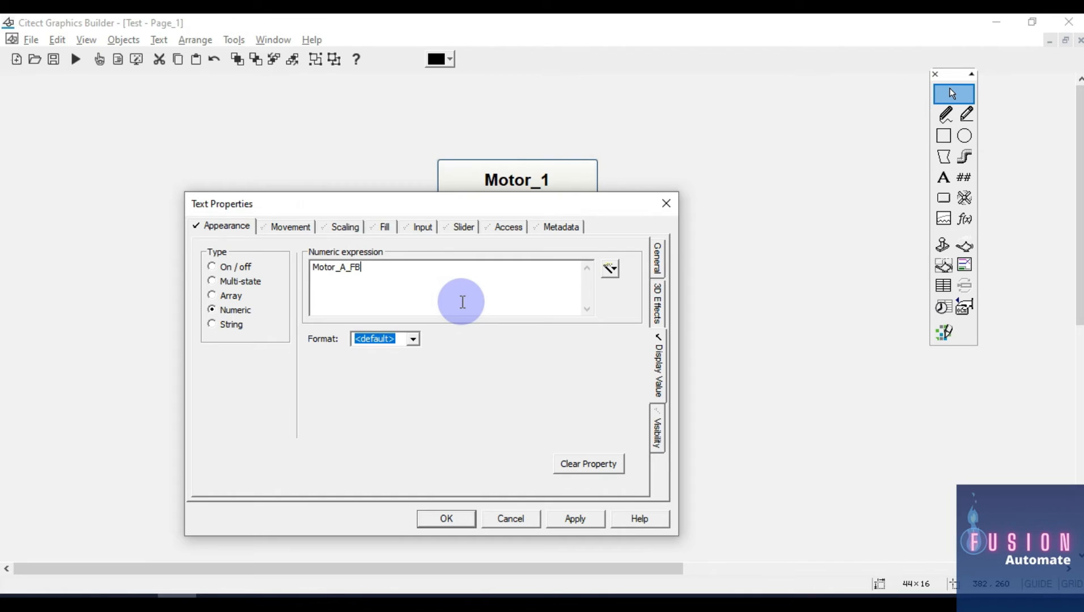
pyautogui.click(226, 266)
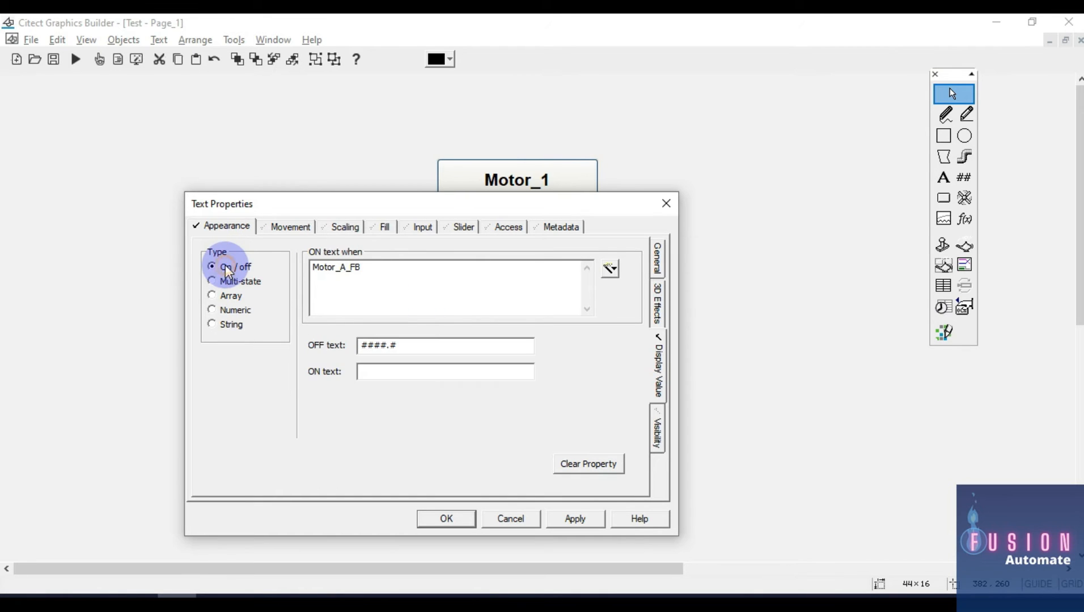
# Step: Set the text's OFF text to "Motor A : Off" and its ON text to "Motor A : ON"
pyautogui.moveTo(409, 345); pyautogui.dragTo(304, 336)
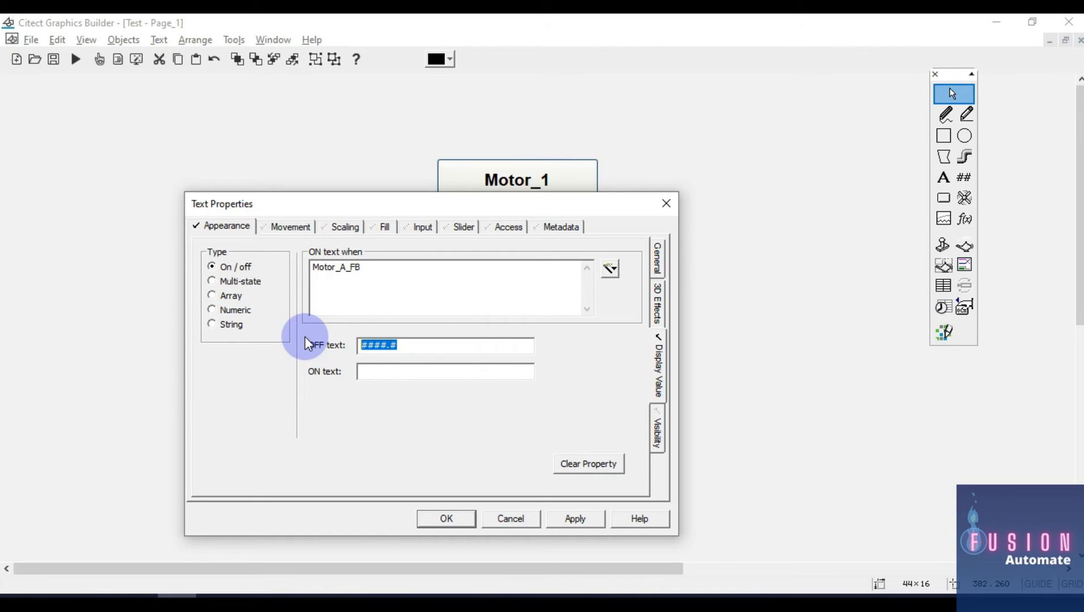
pyautogui.write('Motor')
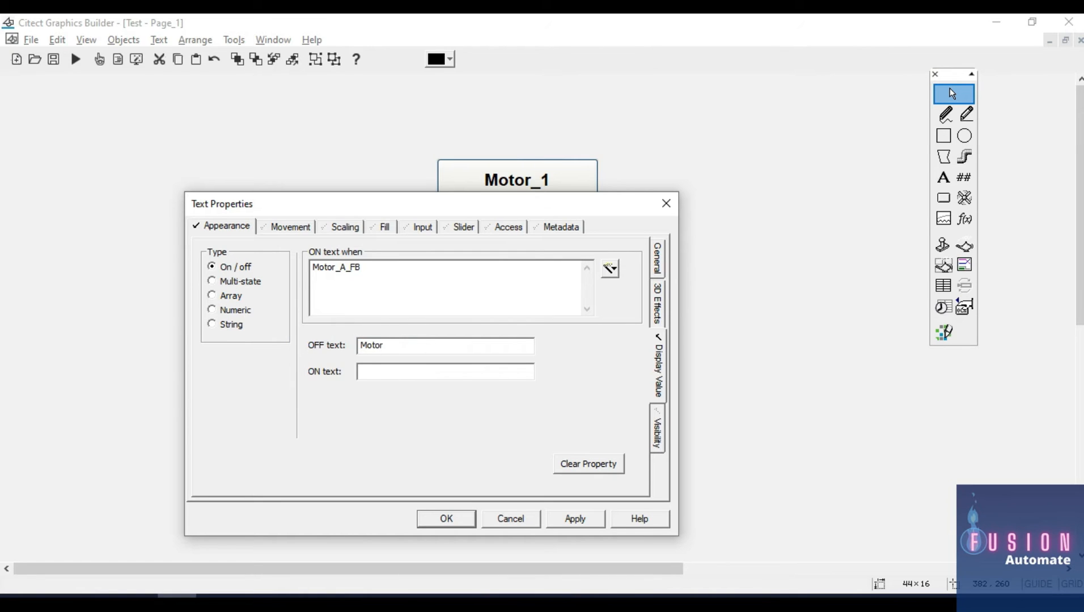
pyautogui.write(' A : Off')
pyautogui.press('Tab')
pyautogui.write('Motor A : ON')
pyautogui.click(458, 524)
# Step: Duplicate the Motor A status text just below the original and change the copy's condition to Motor_B_FB
pyautogui.moveTo(338, 261); pyautogui.dragTo(349, 305)
pyautogui.doubleClick(348, 305)
pyautogui.click(389, 292)
pyautogui.press('BackSpace')
pyautogui.write('B')
# Step: Change the copied text's OFF text to "Motor B : Off" and its ON text to "Motor B : ON"
pyautogui.click(437, 372)
pyautogui.press('BackSpace')
pyautogui.write('B')
pyautogui.click(434, 402)
pyautogui.press('BackSpace')
pyautogui.write('B')
pyautogui.click(436, 401)
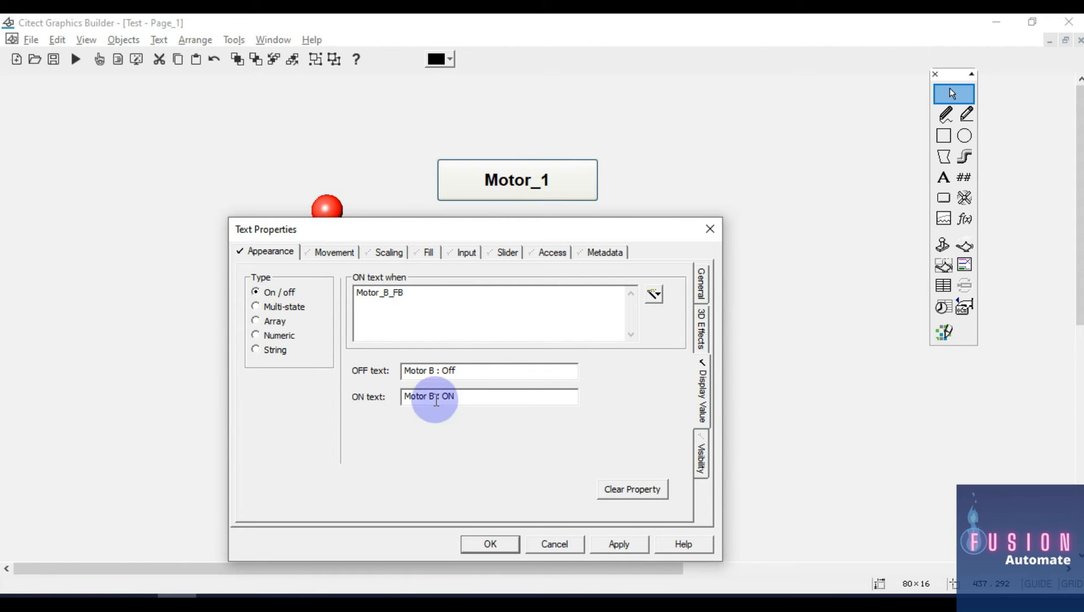
pyautogui.click(491, 545)
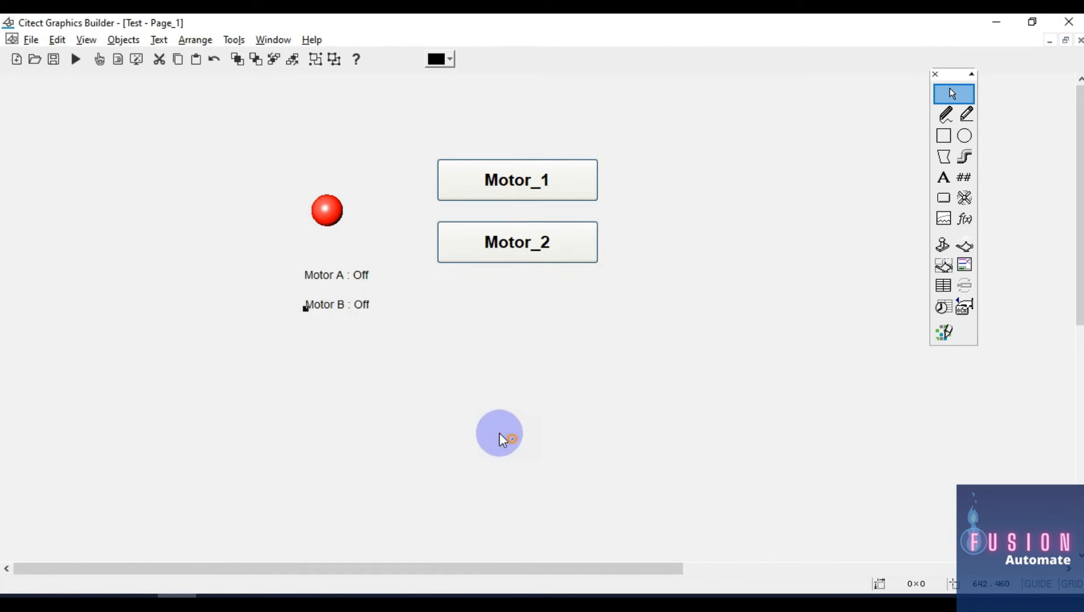
# Step: Review the Motor A status text's display value and set its font to bold, size 16
pyautogui.click(336, 282)
pyautogui.click(266, 254)
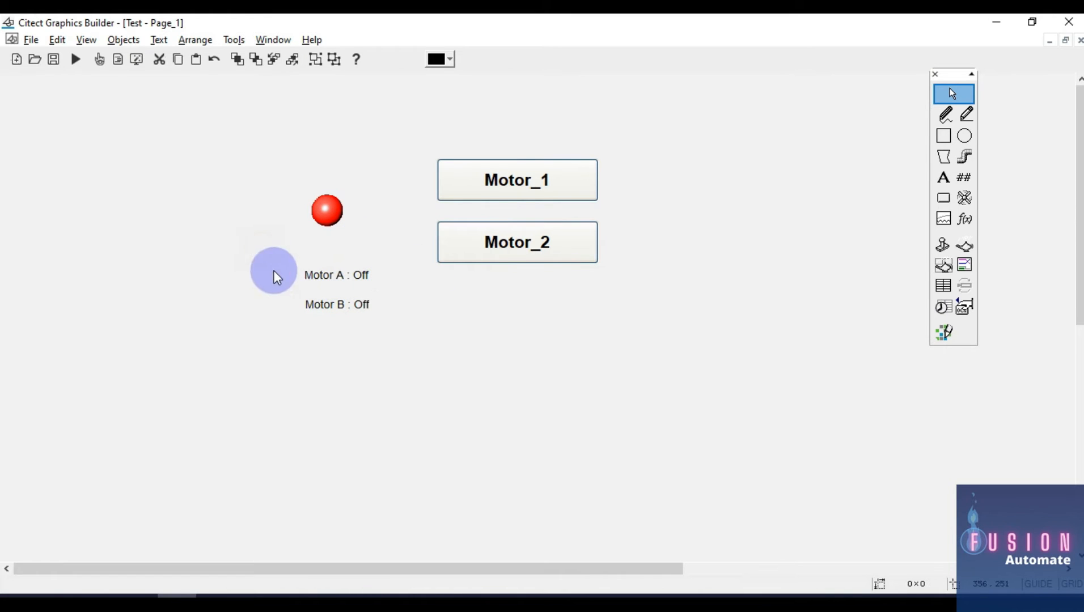
pyautogui.click(345, 278)
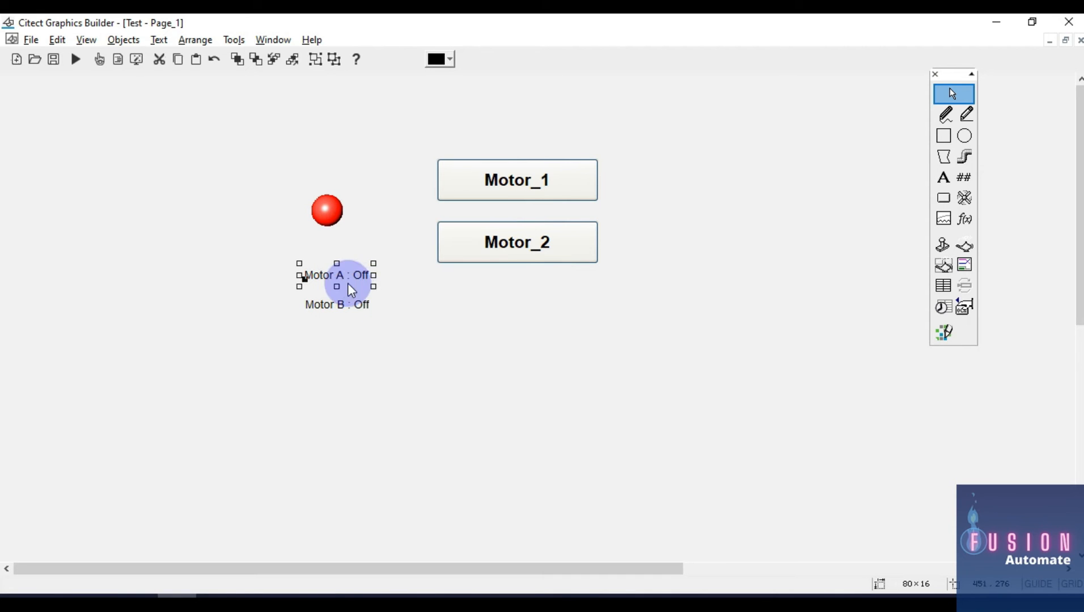
pyautogui.doubleClick(344, 275)
pyautogui.moveTo(480, 367); pyautogui.dragTo(379, 367)
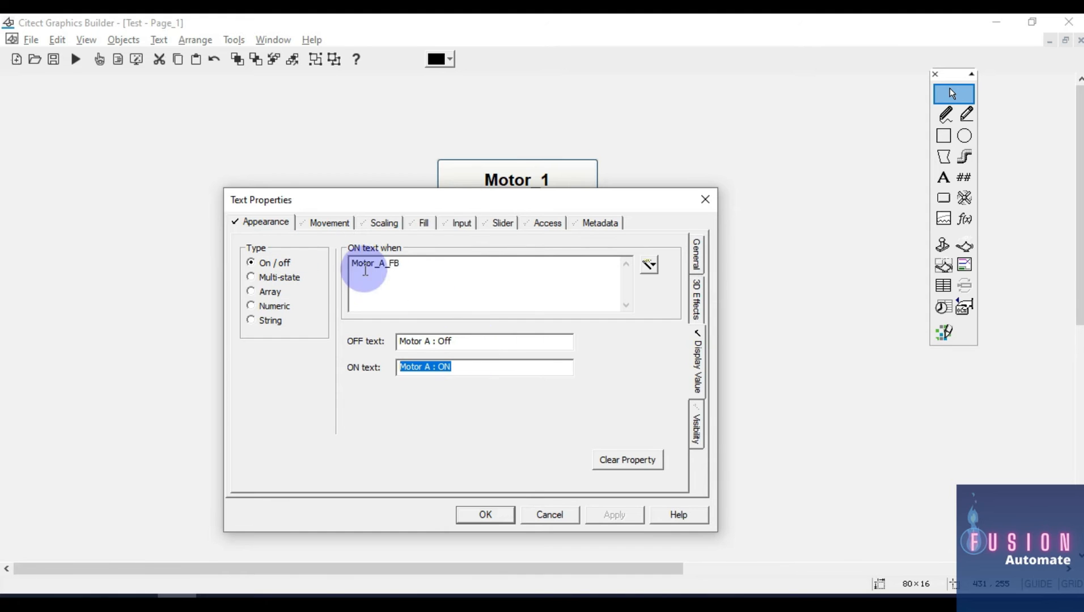
pyautogui.click(697, 256)
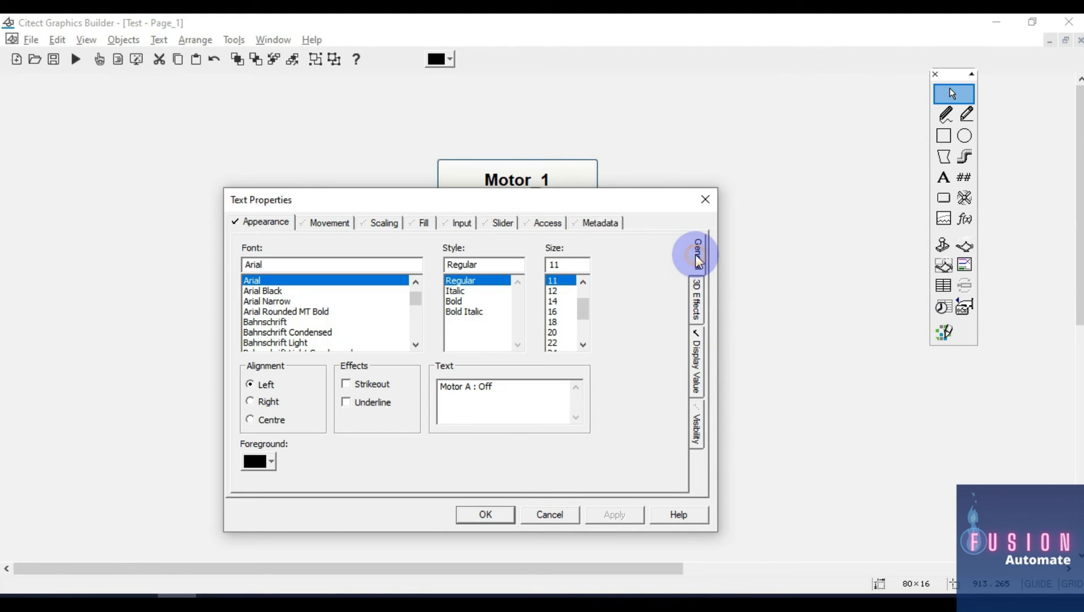
pyautogui.click(553, 311)
pyautogui.click(456, 301)
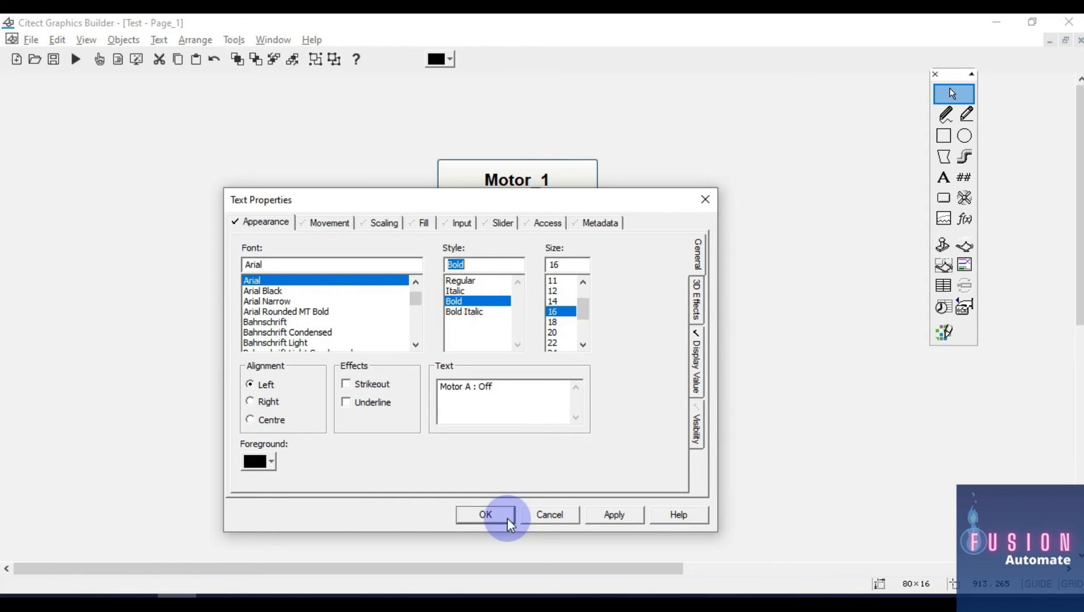
pyautogui.click(502, 512)
# Step: Set the Motor B status text's font to bold, size 16
pyautogui.doubleClick(351, 310)
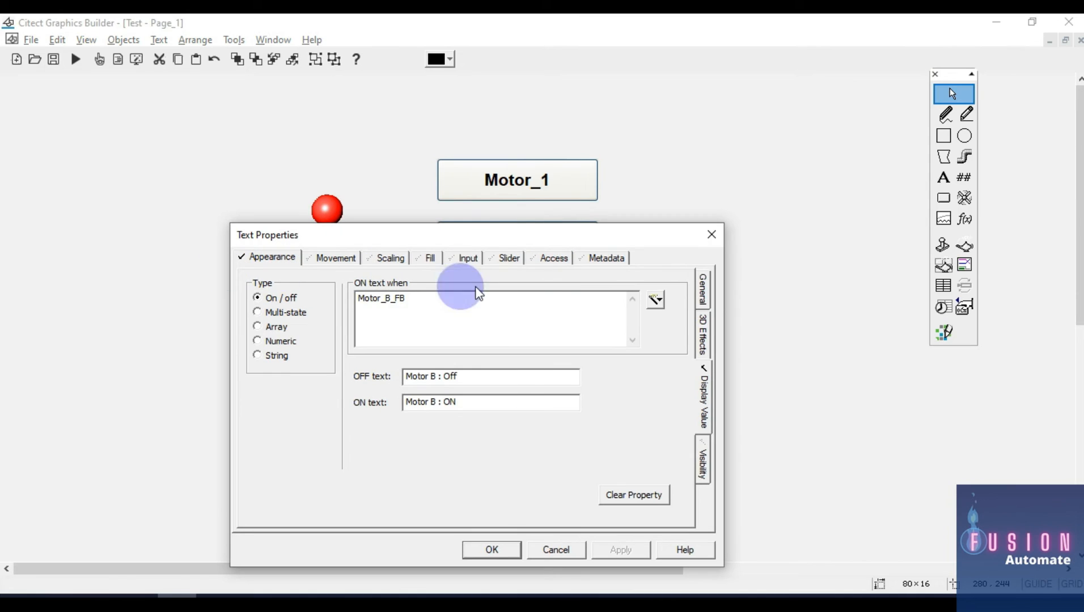
pyautogui.click(702, 290)
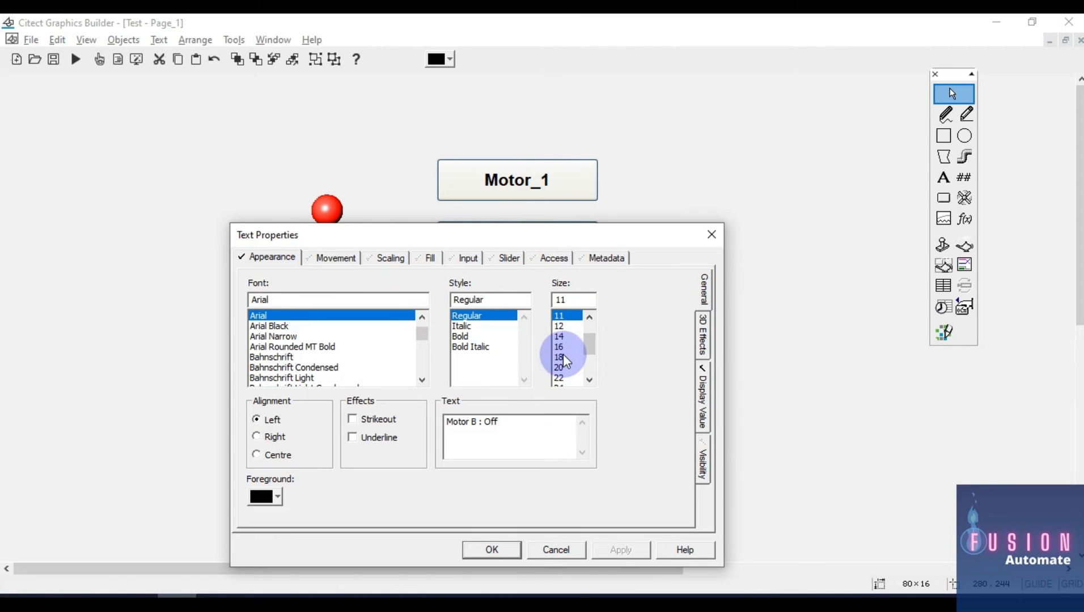
pyautogui.click(560, 347)
pyautogui.click(481, 337)
pyautogui.click(511, 551)
pyautogui.click(551, 447)
# Step: Move the Motor A and Motor B status texts to the right of their buttons and shift the Motor_1 button slightly right
pyautogui.moveTo(376, 271); pyautogui.dragTo(684, 176)
pyautogui.moveTo(337, 307); pyautogui.dragTo(668, 237)
pyautogui.moveTo(492, 194); pyautogui.dragTo(501, 194)
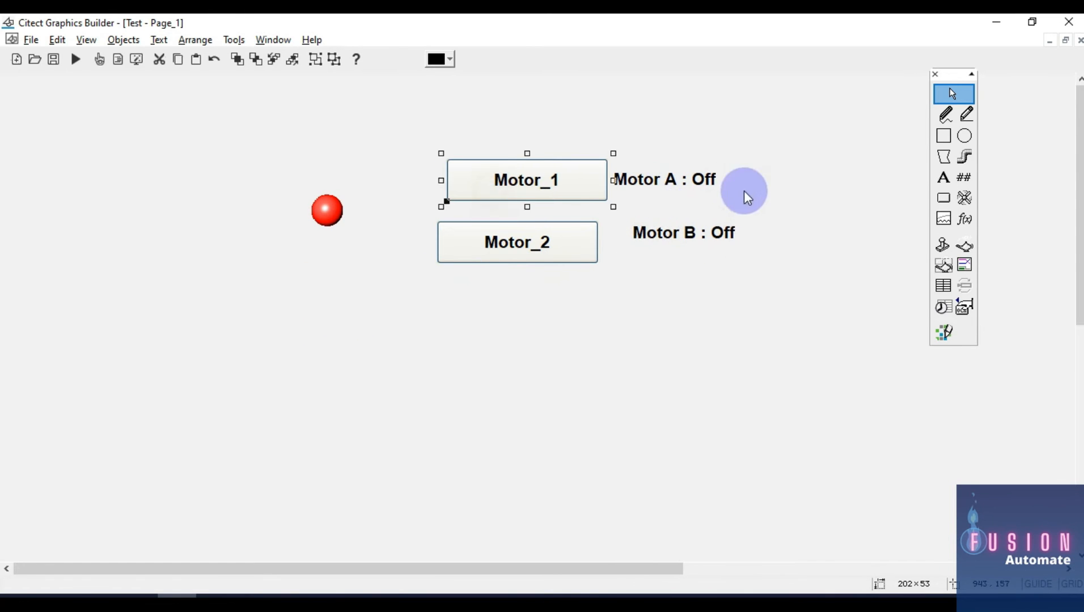
# Step: Align the Motor_1 button and the Motor A status text with each other using vertical Centre alignment
pyautogui.click(709, 242)
pyautogui.click(580, 185)
pyautogui.click(671, 185)
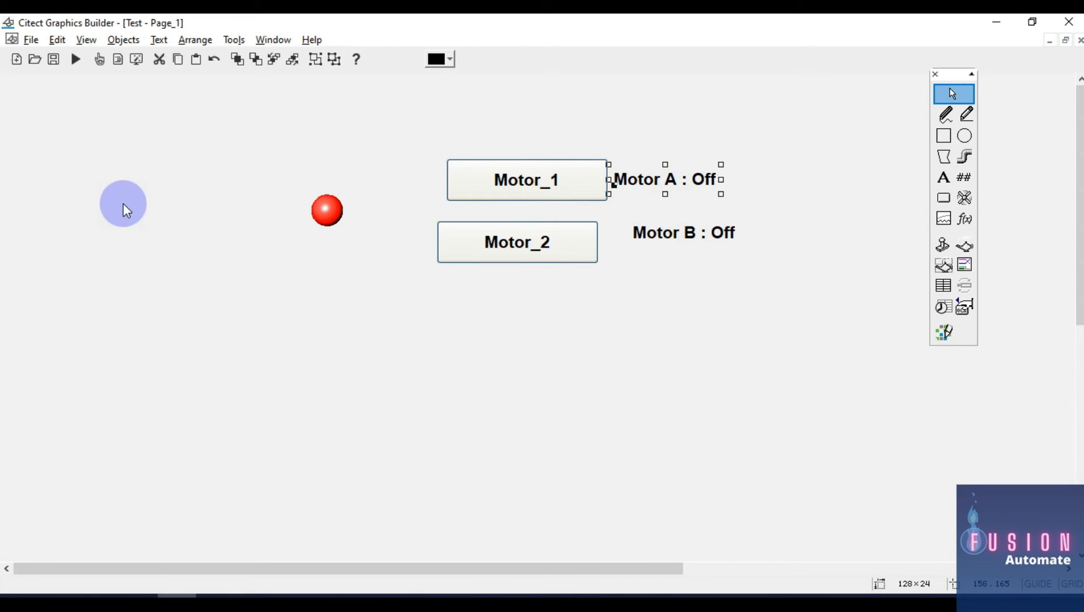
pyautogui.click(498, 184)
pyautogui.moveTo(771, 142); pyautogui.dragTo(443, 204)
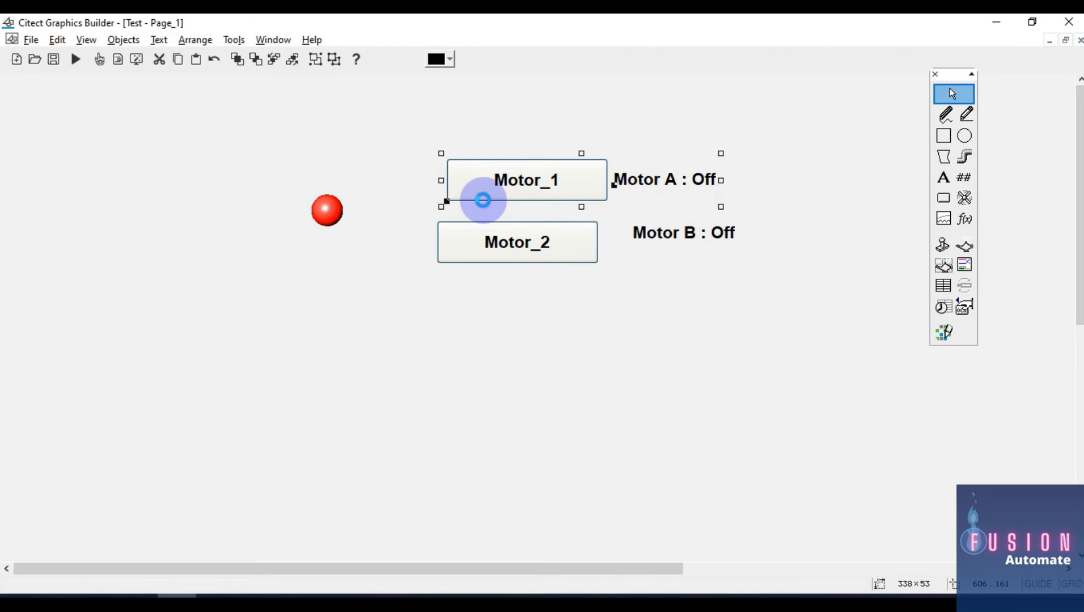
pyautogui.hotkey('ctrl', 'l')
pyautogui.click(74, 164)
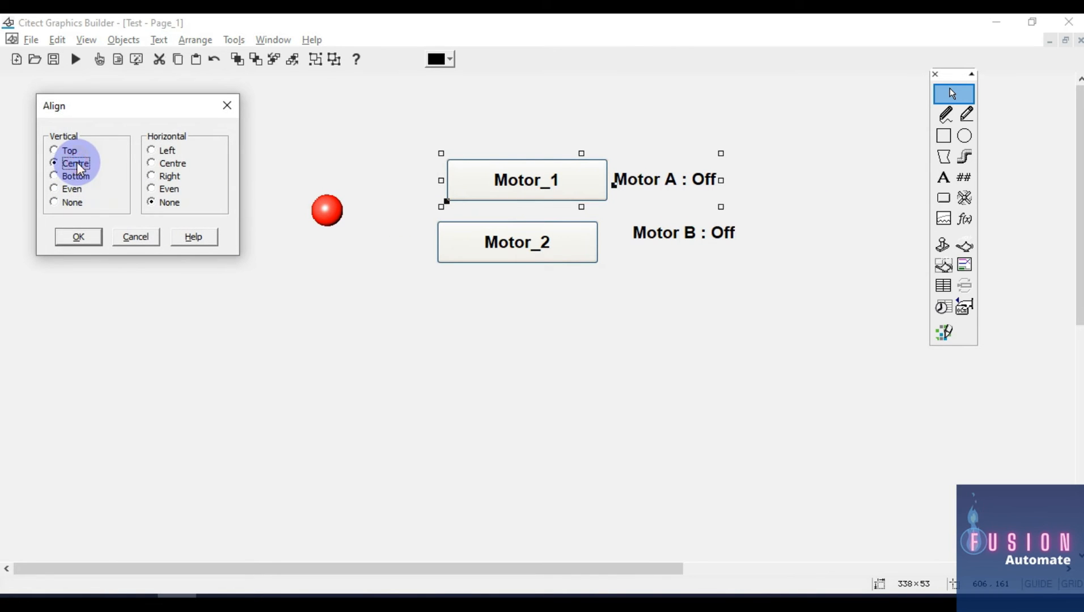
pyautogui.click(79, 237)
# Step: Align the Motor A and Motor B status texts with each other using horizontal Left alignment
pyautogui.click(698, 229)
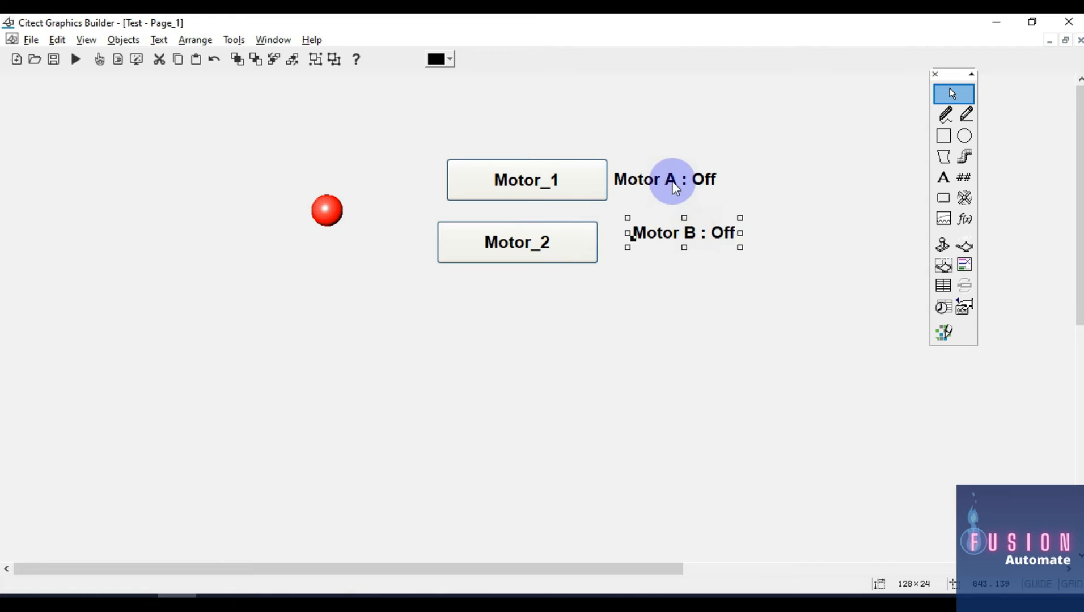
pyautogui.click(673, 181)
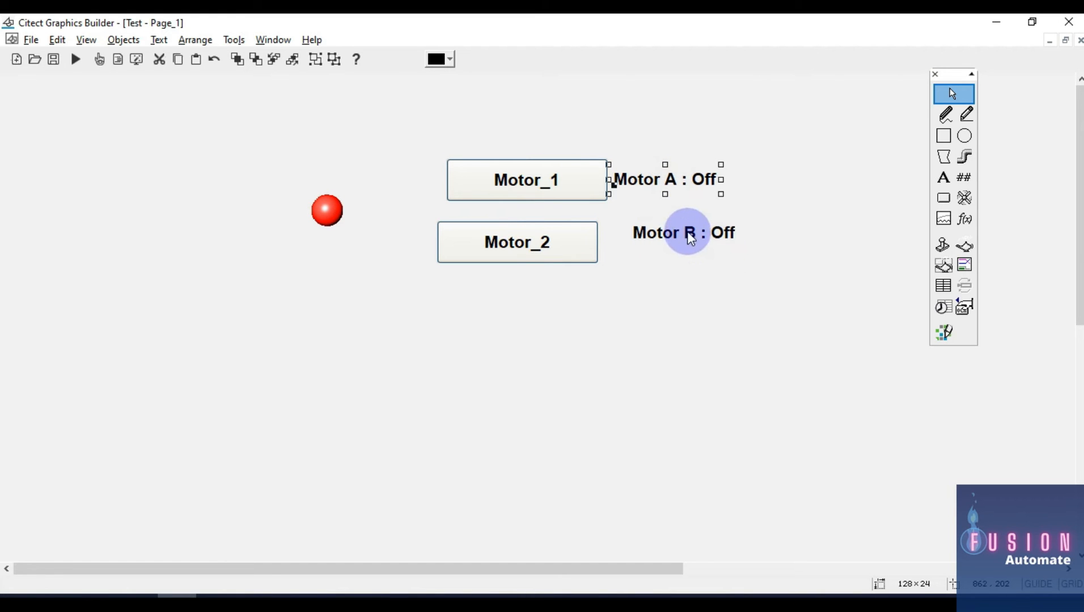
pyautogui.moveTo(795, 260); pyautogui.dragTo(699, 173)
pyautogui.moveTo(777, 295); pyautogui.dragTo(596, 133)
pyautogui.hotkey('ctrl', 'l')
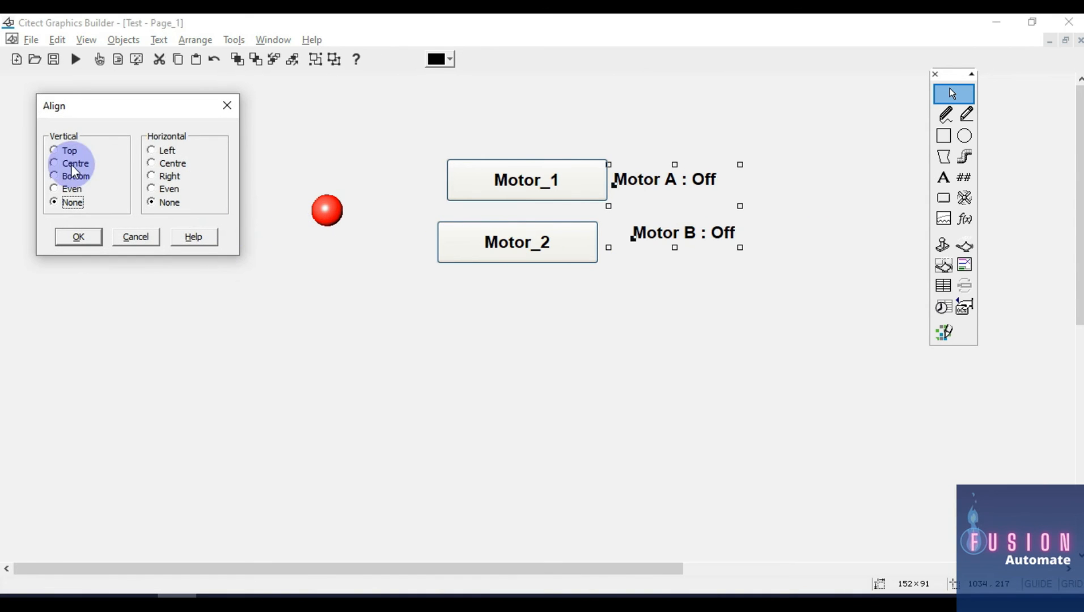
pyautogui.click(157, 152)
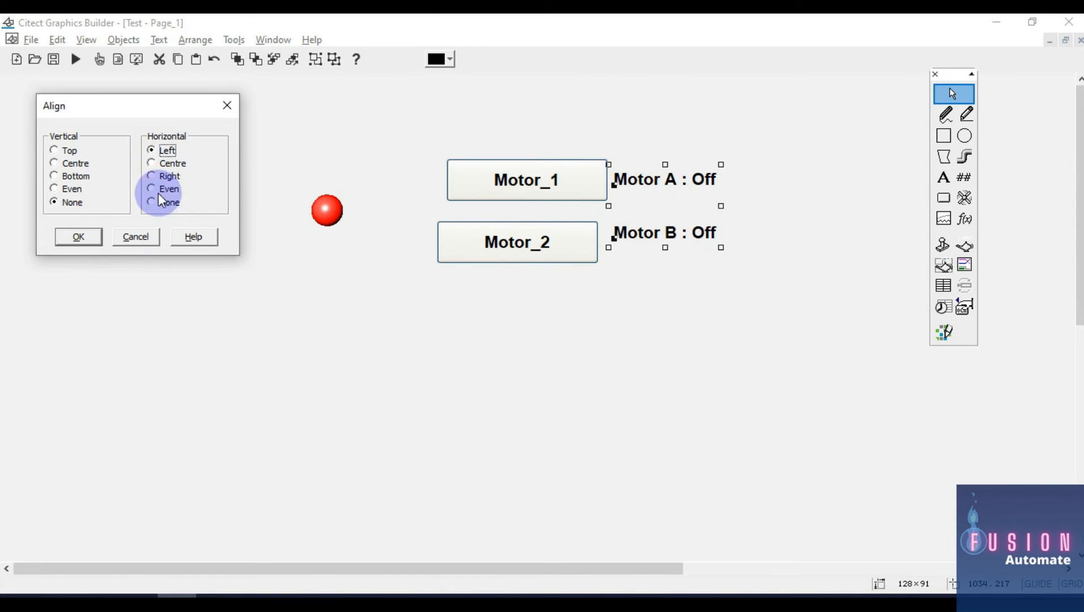
pyautogui.click(89, 243)
# Step: Align the Motor_2 button and the Motor B status text with each other using vertical Centre alignment
pyautogui.moveTo(808, 347); pyautogui.dragTo(393, 214)
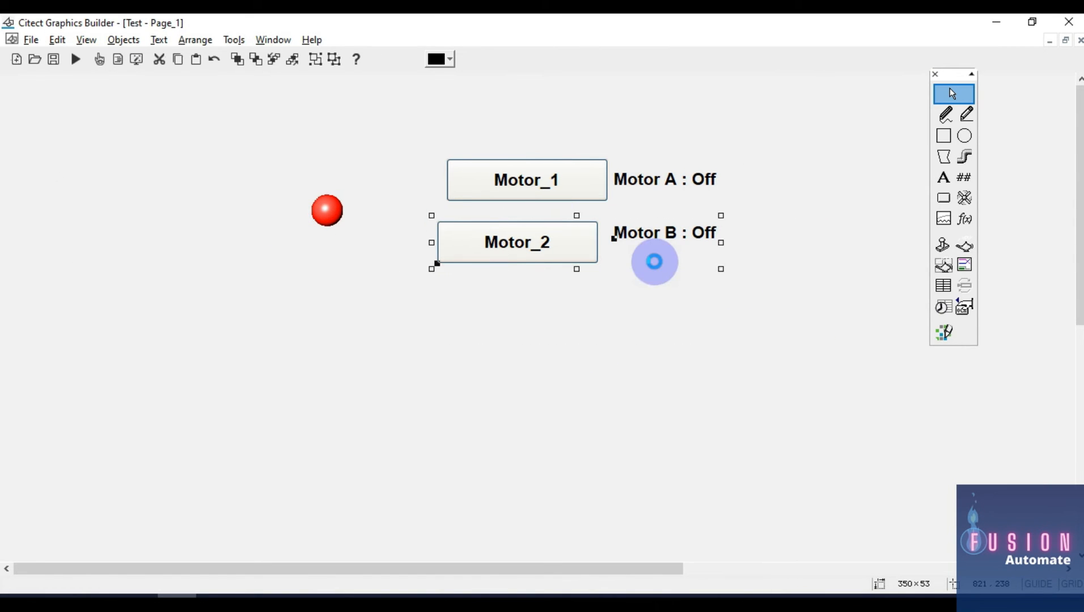
pyautogui.hotkey('ctrl', 'l')
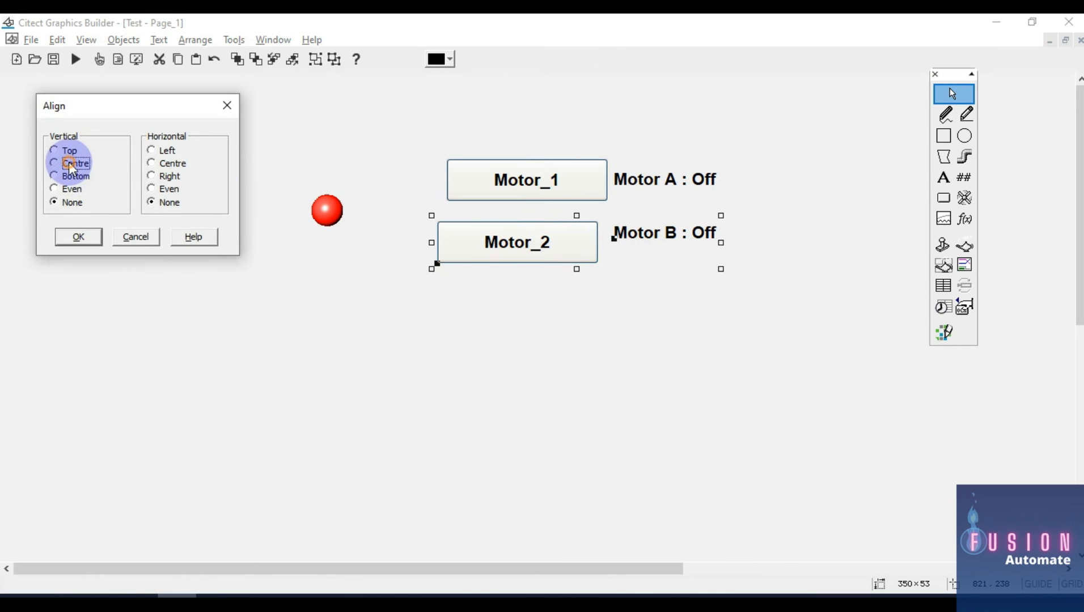
pyautogui.click(63, 163)
pyautogui.click(78, 237)
pyautogui.click(464, 356)
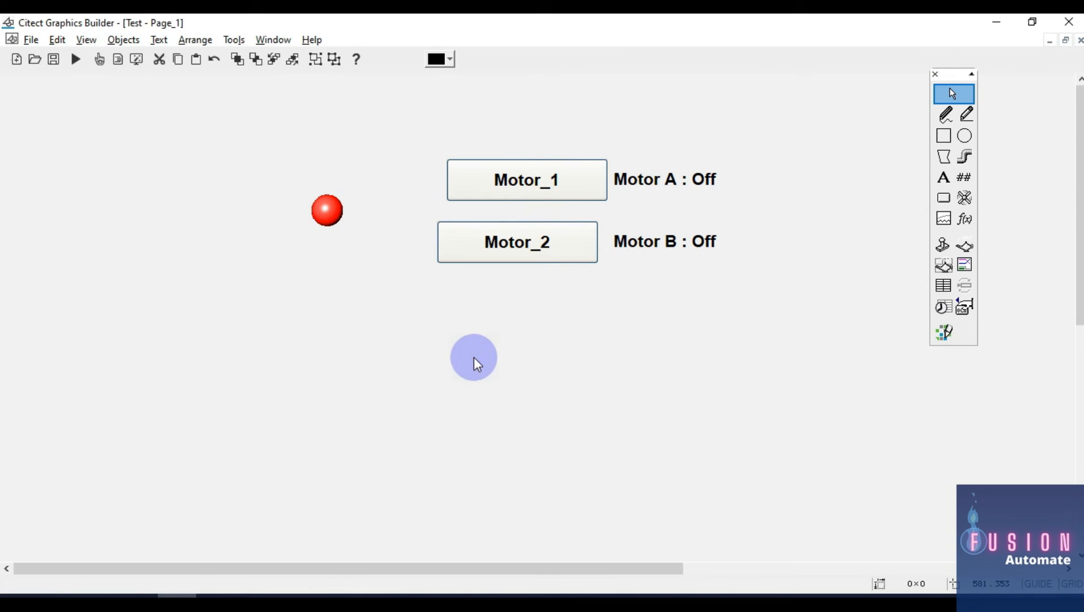
# Step: Align the Motor_1 and Motor_2 buttons with each other using horizontal Right alignment
pyautogui.click(521, 248)
pyautogui.click(546, 190)
pyautogui.moveTo(420, 118); pyautogui.dragTo(616, 318)
pyautogui.hotkey('ctrl', 'l')
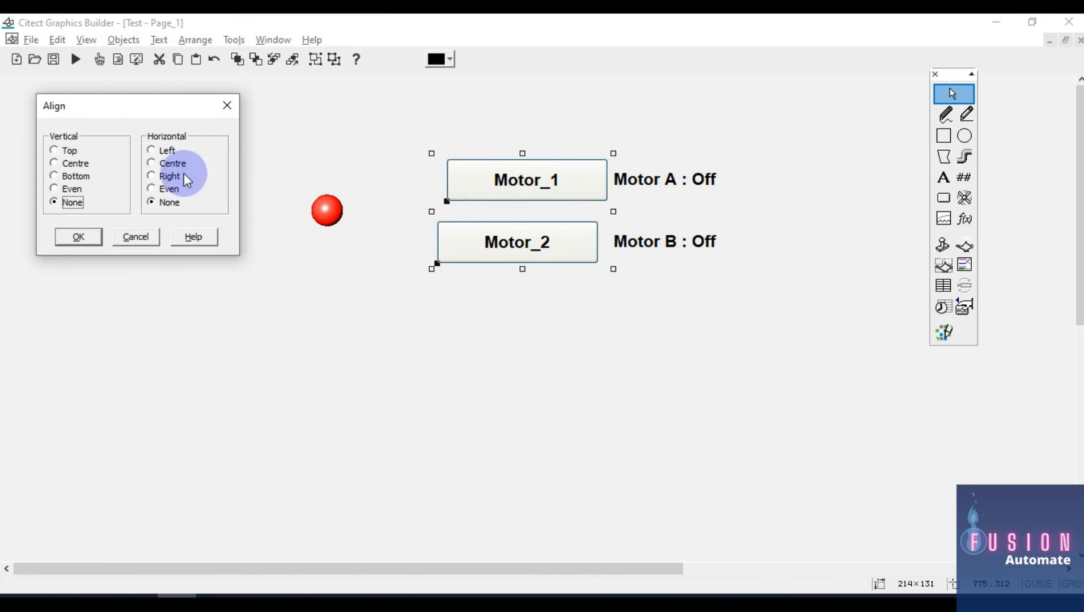
pyautogui.click(170, 176)
pyautogui.click(85, 237)
pyautogui.click(329, 355)
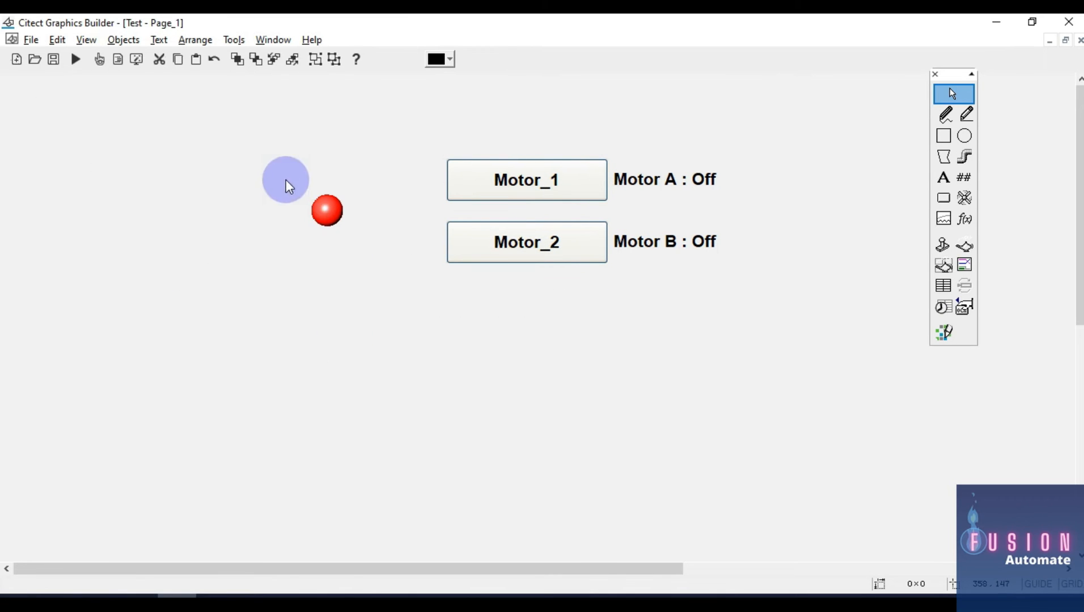
# Step: Move the red LED closer to the two motor buttons, just beside their left edges
pyautogui.moveTo(337, 209); pyautogui.dragTo(425, 211)
pyautogui.click(511, 318)
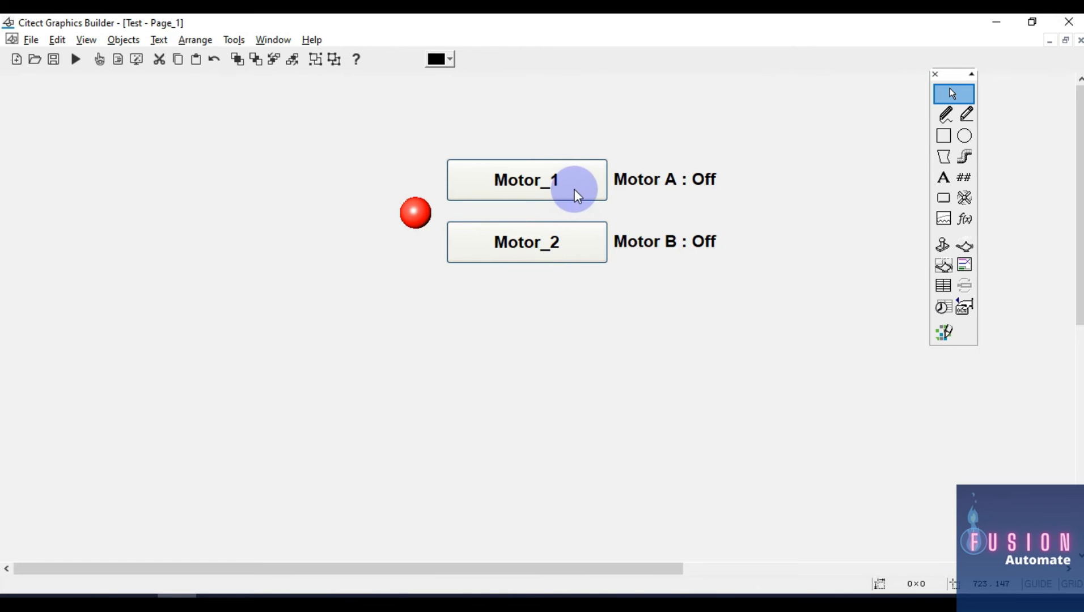
# Step: Change the text of the Motor_1 button to Motor_A
pyautogui.doubleClick(544, 187)
pyautogui.press('BackSpace')
pyautogui.write('a')
pyautogui.press('BackSpace')
pyautogui.write('A')
pyautogui.click(666, 416)
# Step: Change the text of the Motor_2 button to Motor_B
pyautogui.doubleClick(561, 257)
pyautogui.click(800, 390)
pyautogui.press('BackSpace')
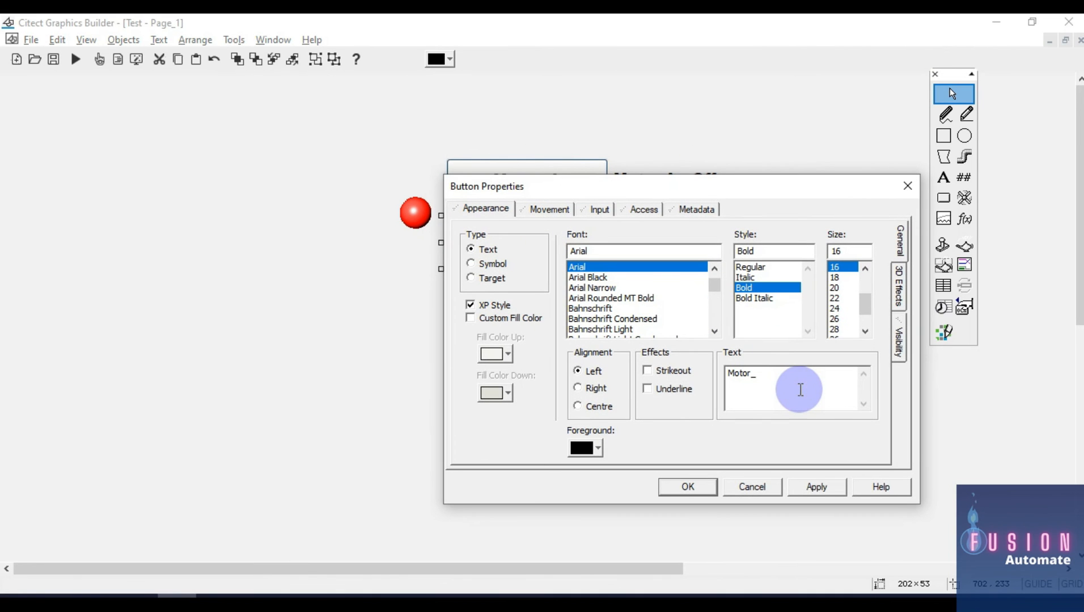
pyautogui.write('B')
pyautogui.click(706, 488)
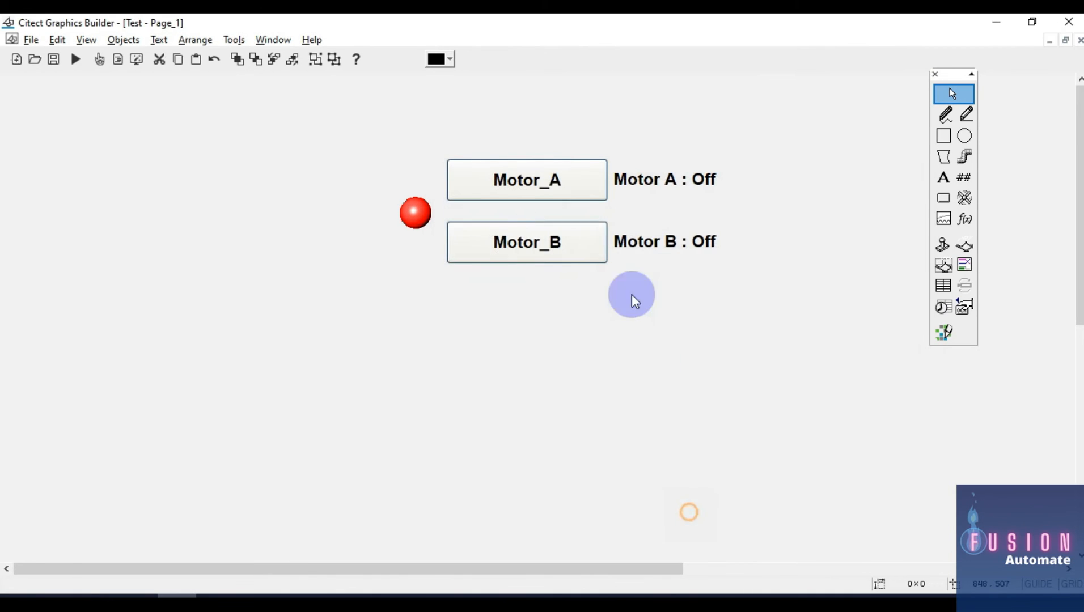
# Step: Give the Motor_A button the touch Up command toggle(Motor_A_FB)
pyautogui.doubleClick(558, 185)
pyautogui.click(592, 132)
pyautogui.click(683, 176)
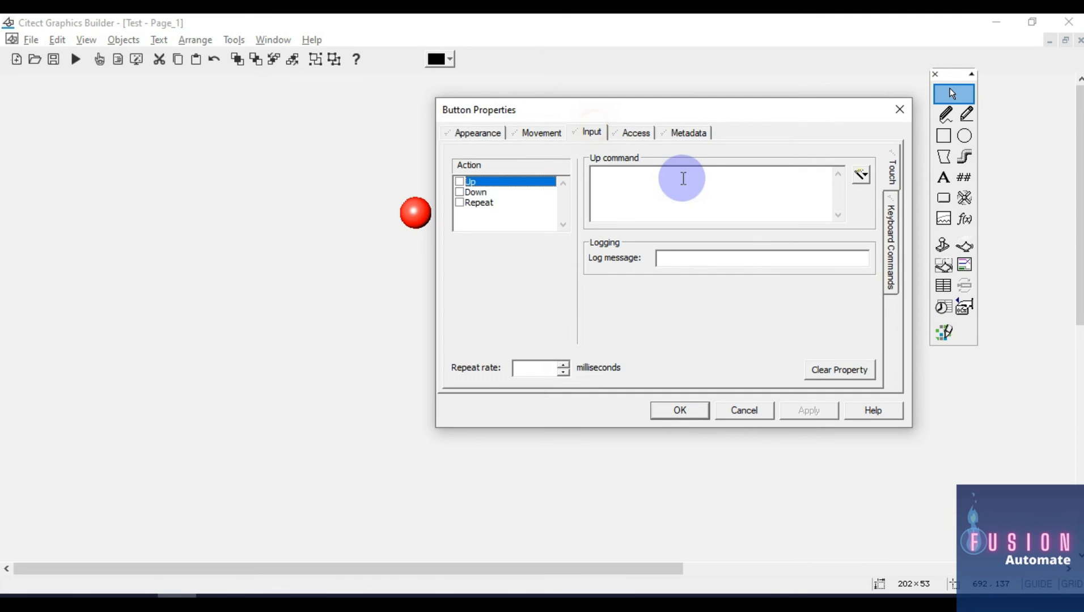
pyautogui.write('to')
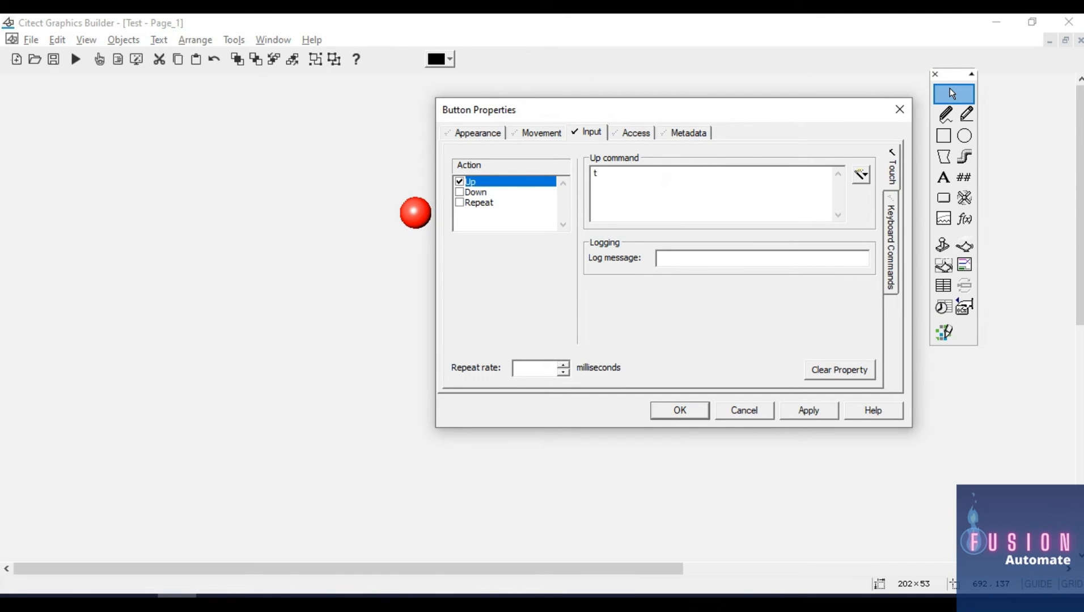
pyautogui.write('gle()')
pyautogui.write('Motor_A_FB')
pyautogui.press('BackSpace')
pyautogui.click(719, 188)
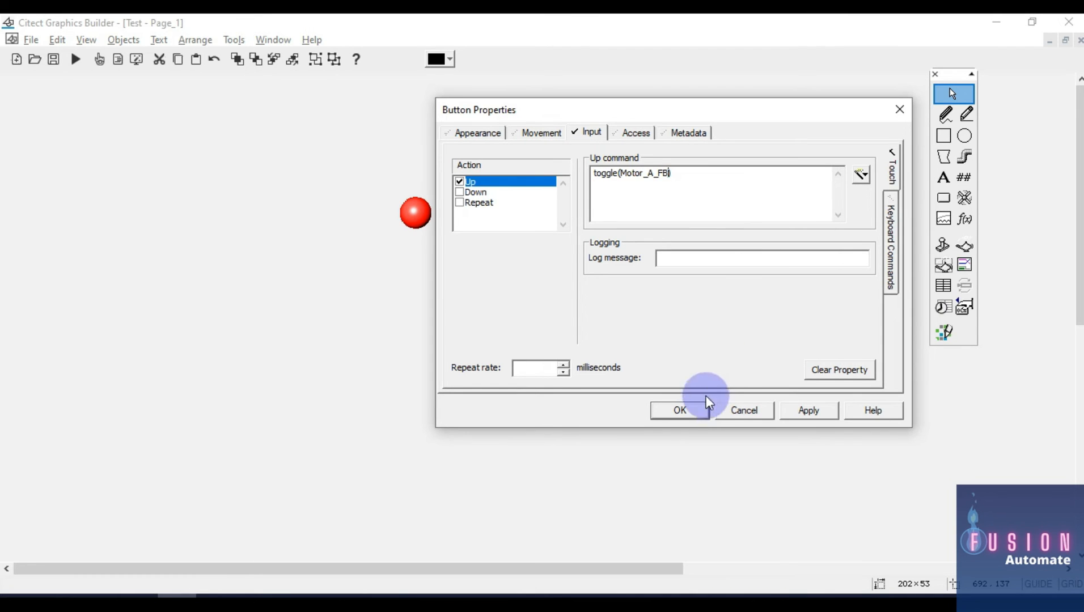
pyautogui.click(680, 410)
# Step: Give the Motor_B button the touch Up command toggle(Motor_B_FB)
pyautogui.doubleClick(552, 237)
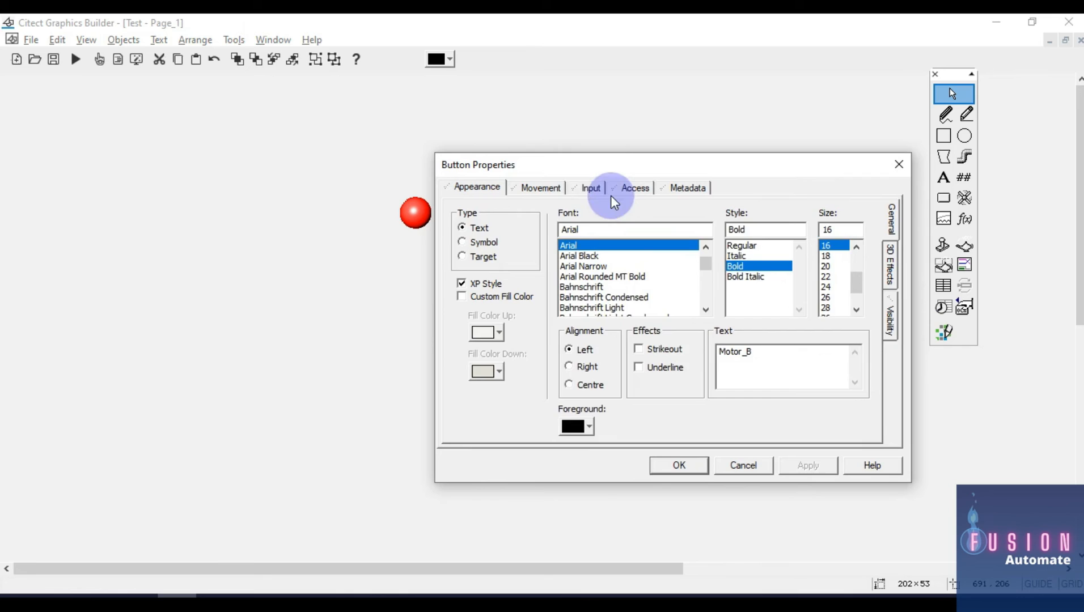
pyautogui.click(589, 187)
pyautogui.click(715, 261)
pyautogui.write('toggle()')
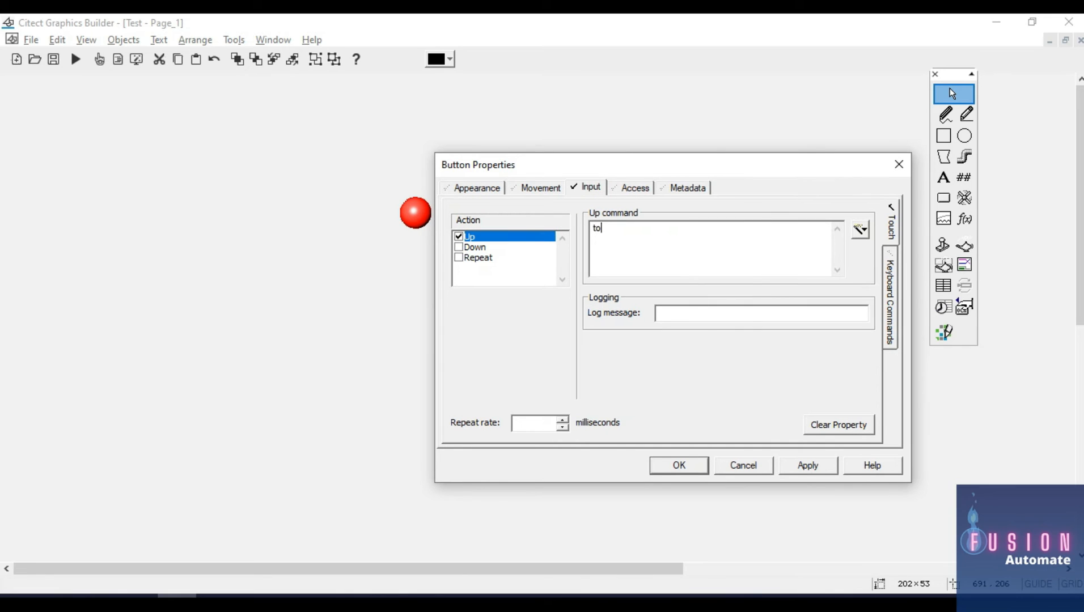
pyautogui.press('Left')
pyautogui.write('Mo')
pyautogui.press('BackSpace')
pyautogui.press('BackSpace')
pyautogui.write('Motor_A_FB')
pyautogui.press('Left')
pyautogui.press('BackSpace')
pyautogui.write('B')
pyautogui.press('End')
pyautogui.press('Delete')
pyautogui.click(694, 473)
pyautogui.click(645, 429)
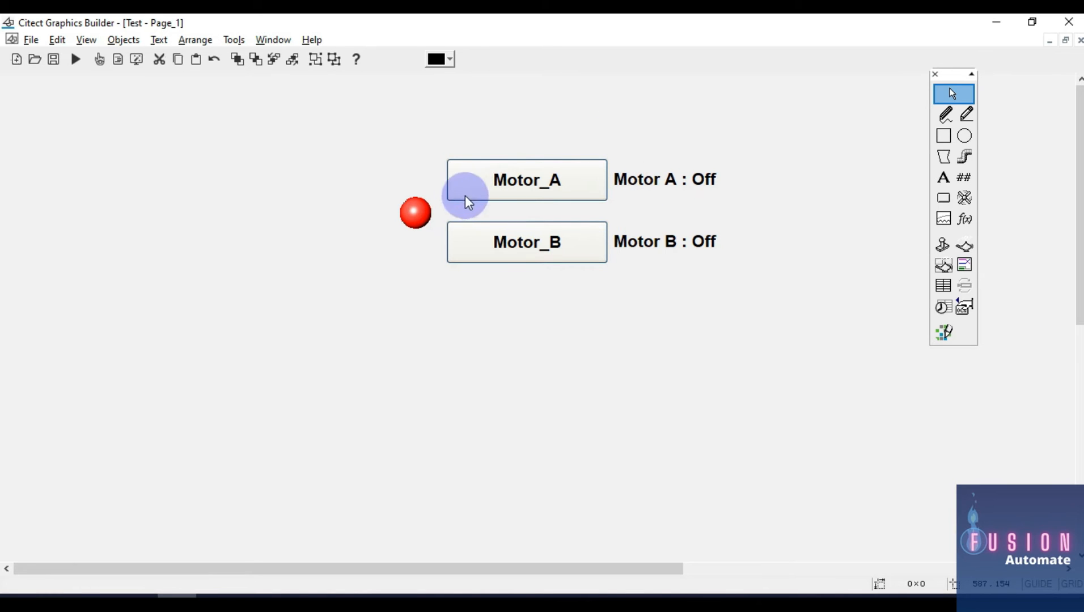
# Step: Open the LED's symbol set properties and examine its Motor_A_FB and Motor_B_FB conditions against the red state symbol
pyautogui.moveTo(336, 169); pyautogui.dragTo(437, 248)
pyautogui.doubleClick(415, 212)
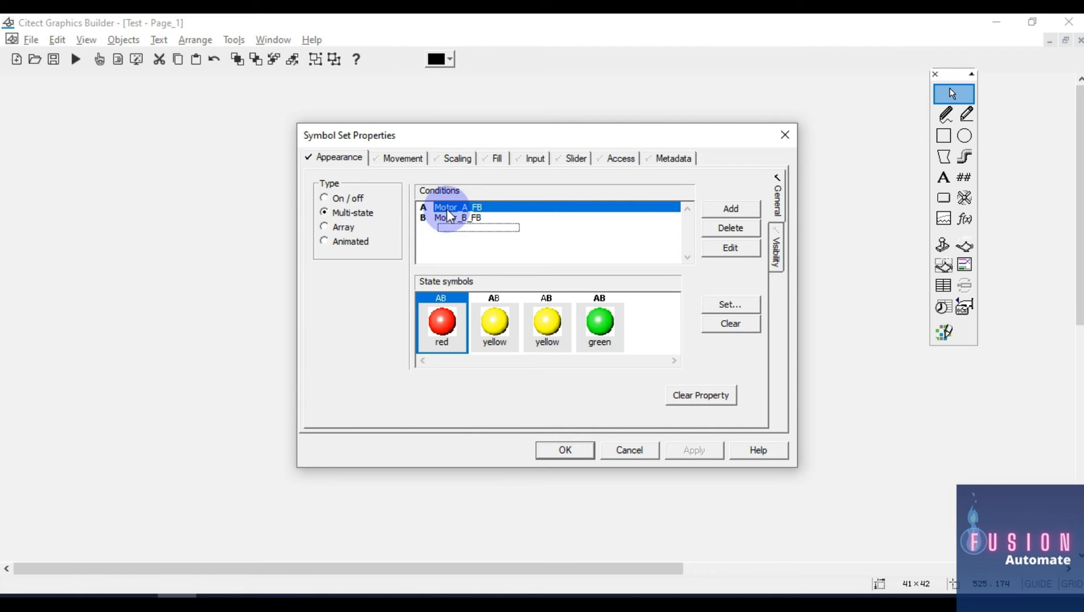
pyautogui.click(461, 206)
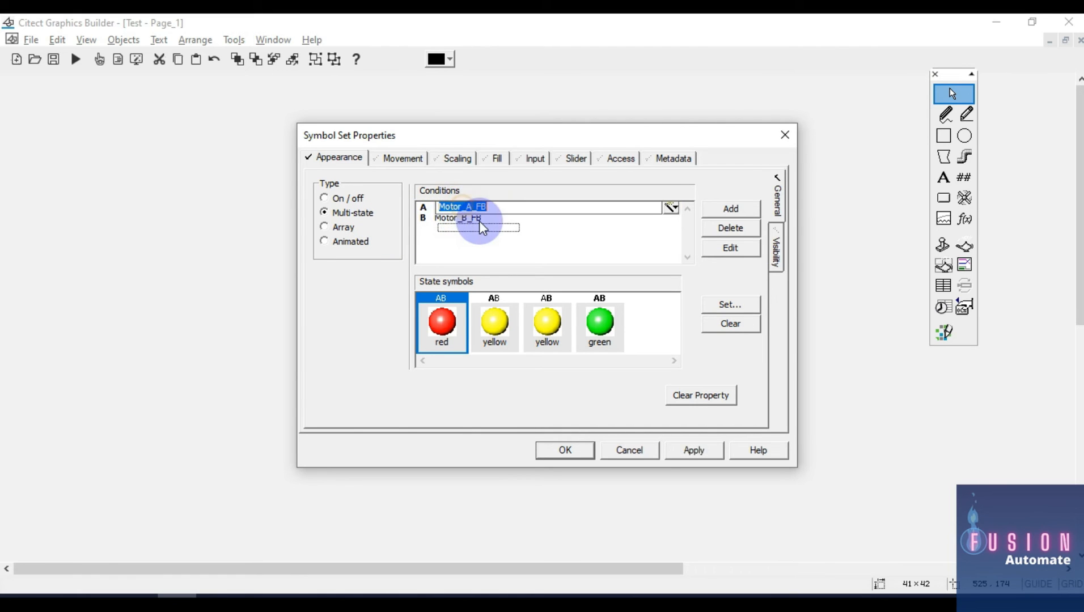
pyautogui.click(482, 216)
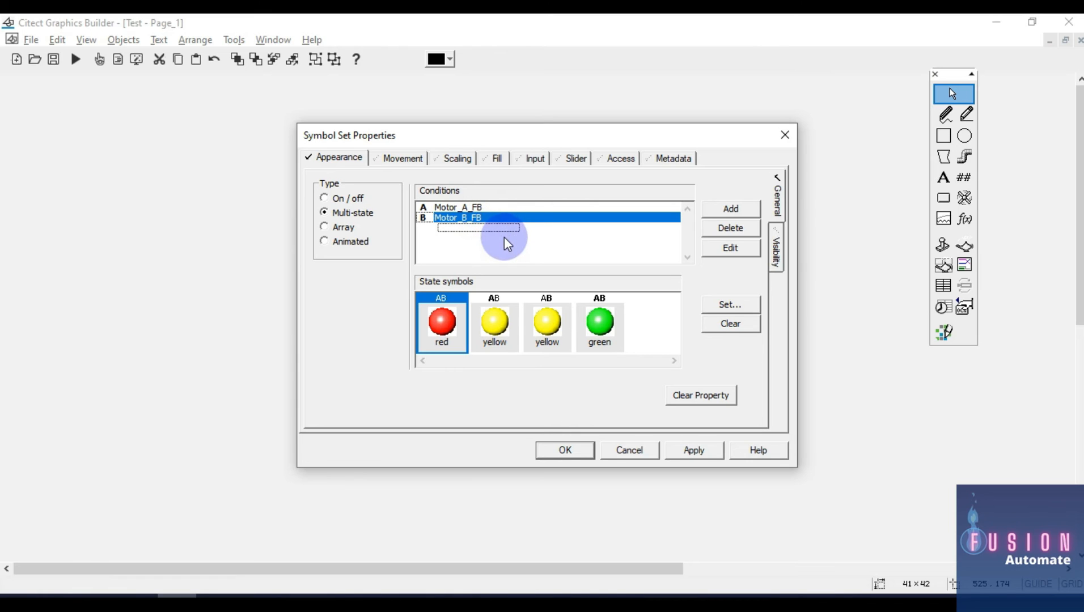
pyautogui.click(481, 207)
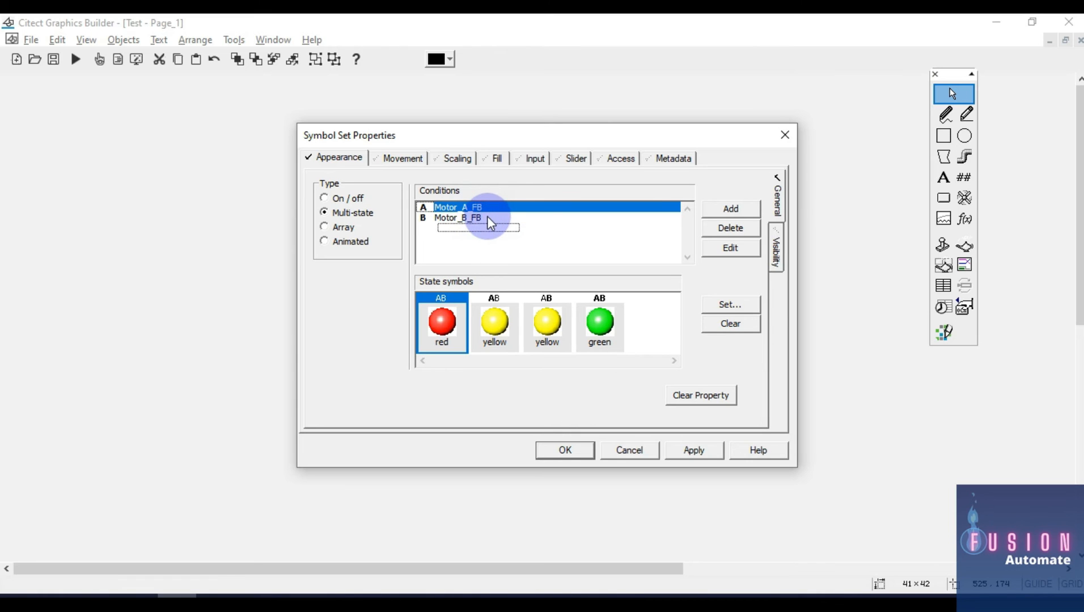
pyautogui.click(487, 217)
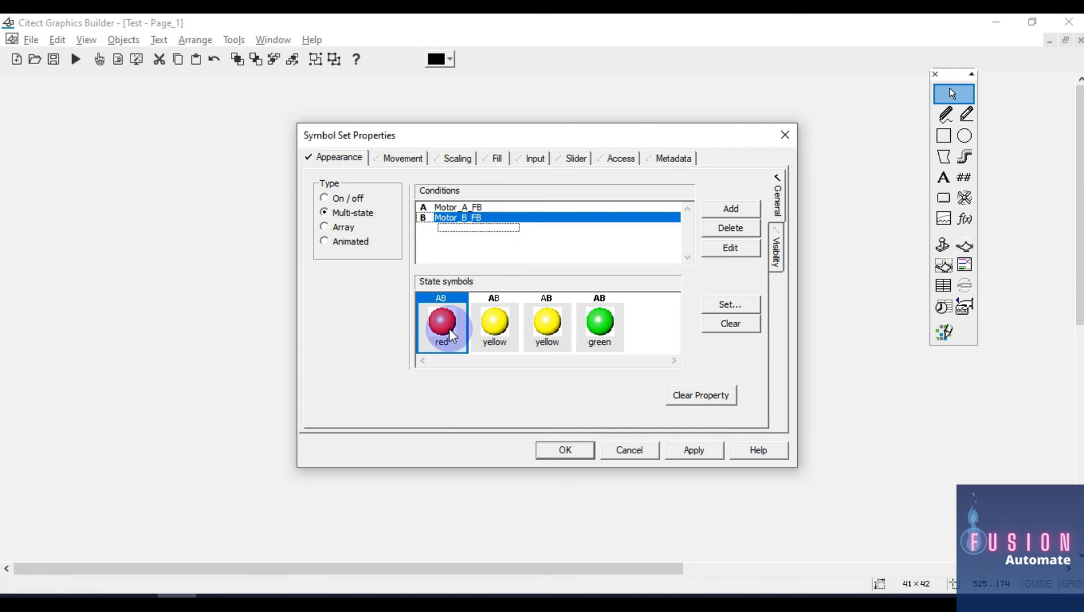
pyautogui.click(478, 208)
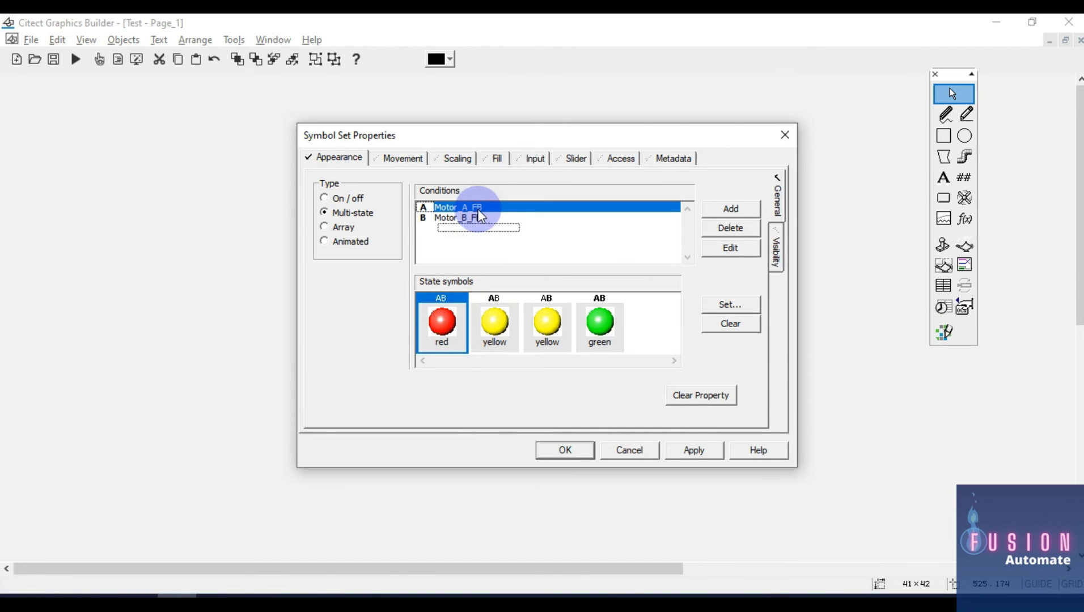
pyautogui.click(494, 217)
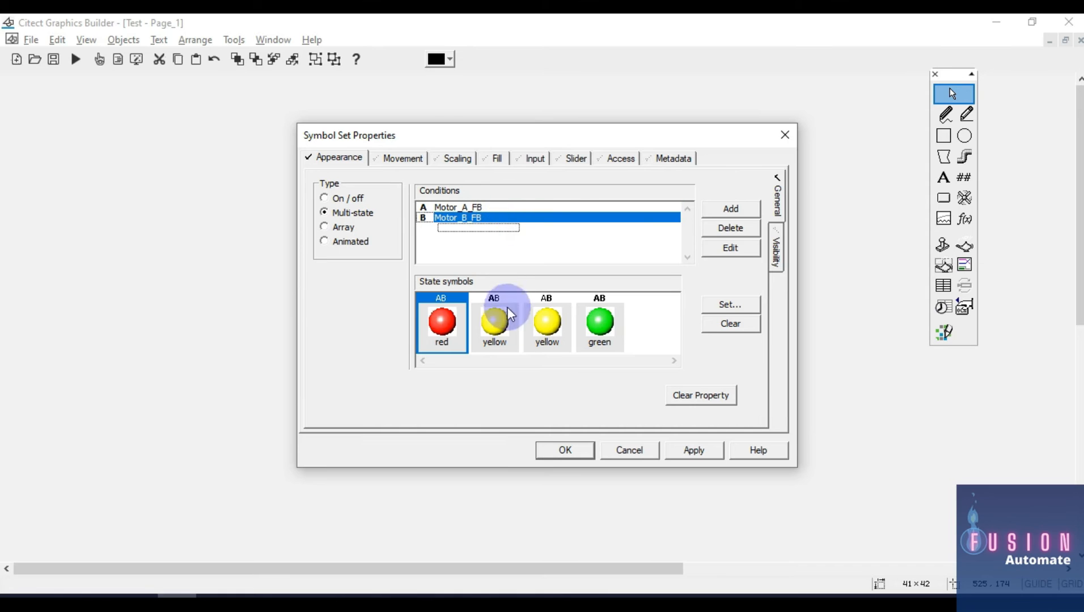
# Step: Compare the LED's two yellow and one green state symbols with the two motor conditions and close the properties
pyautogui.click(507, 326)
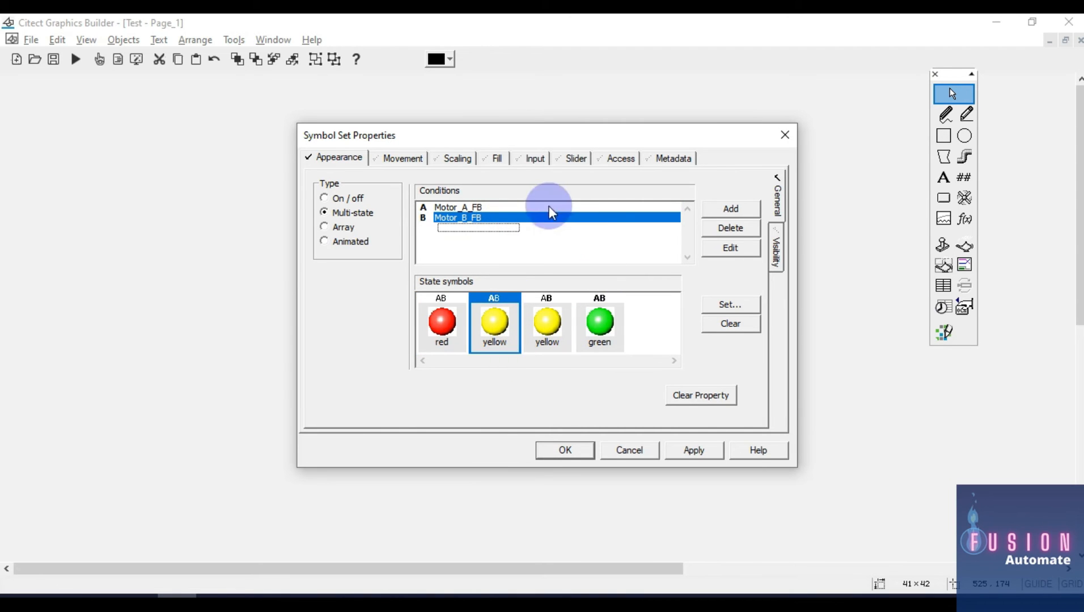
pyautogui.click(561, 329)
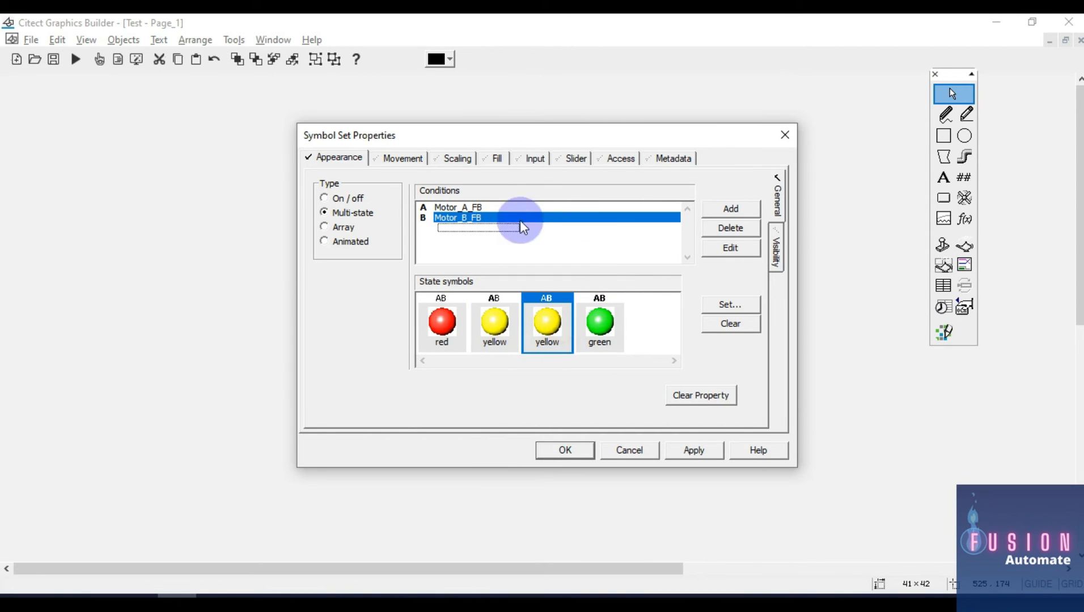
pyautogui.click(484, 207)
pyautogui.click(486, 218)
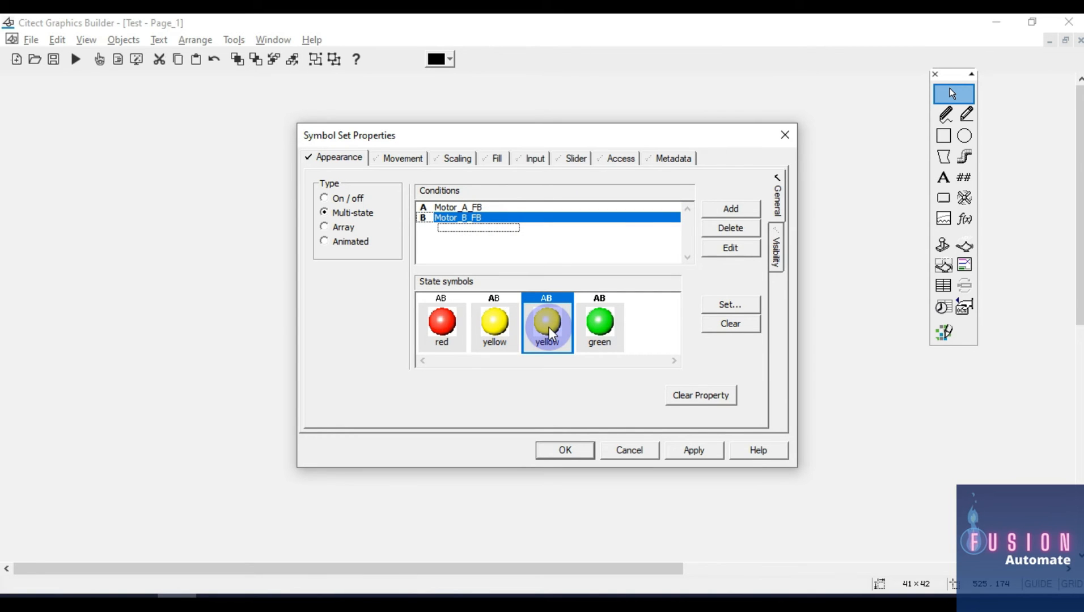
pyautogui.click(452, 208)
pyautogui.click(462, 219)
pyautogui.click(618, 328)
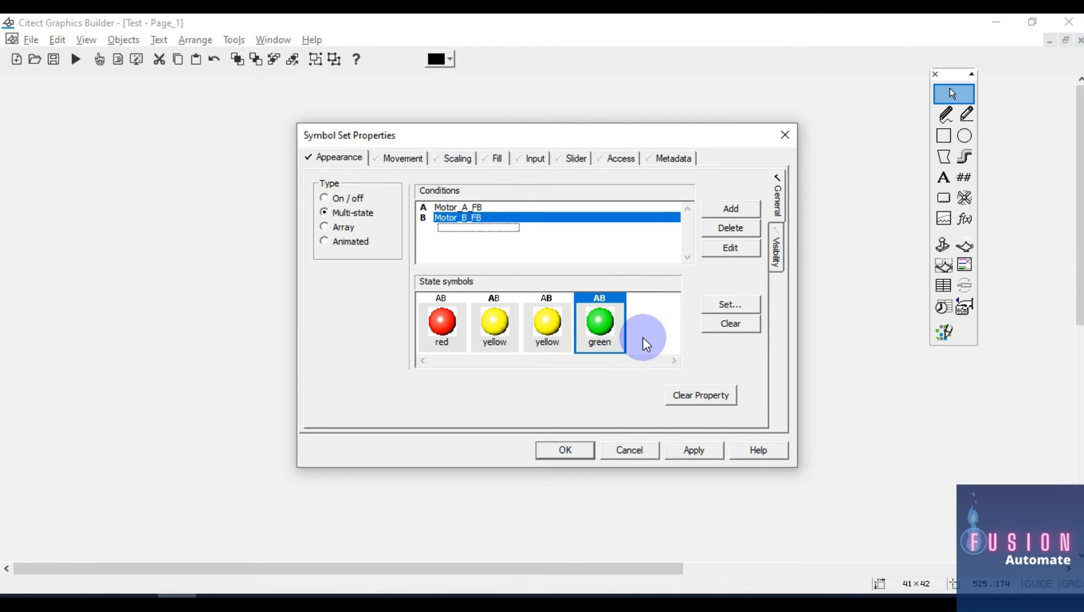
pyautogui.click(558, 453)
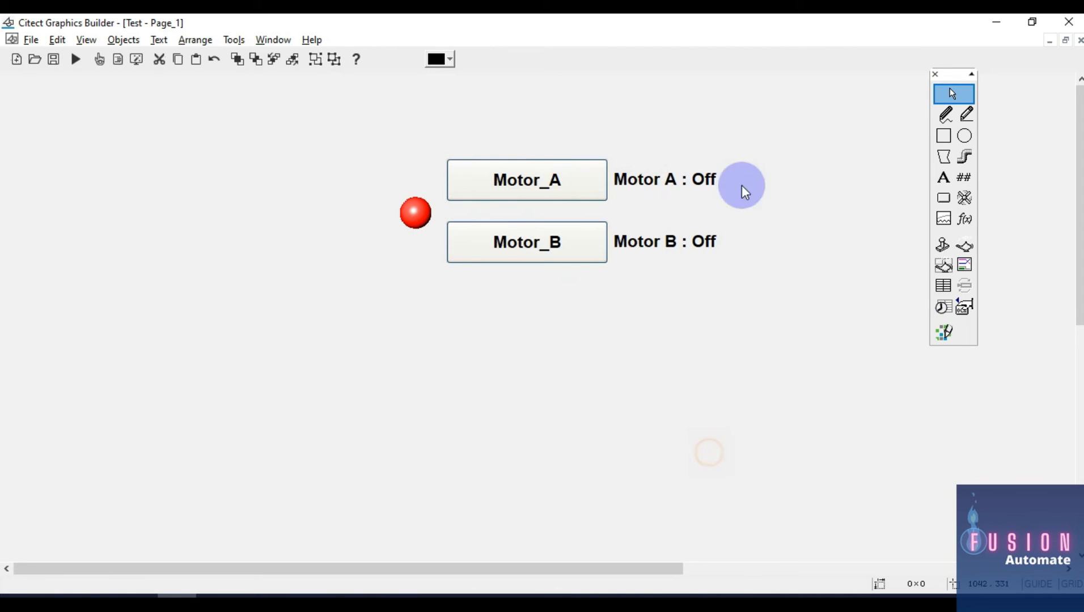
# Step: Review the Motor_A button's Up command and check the Motor_A_FB variable in the Citect Studio local variables
pyautogui.doubleClick(516, 181)
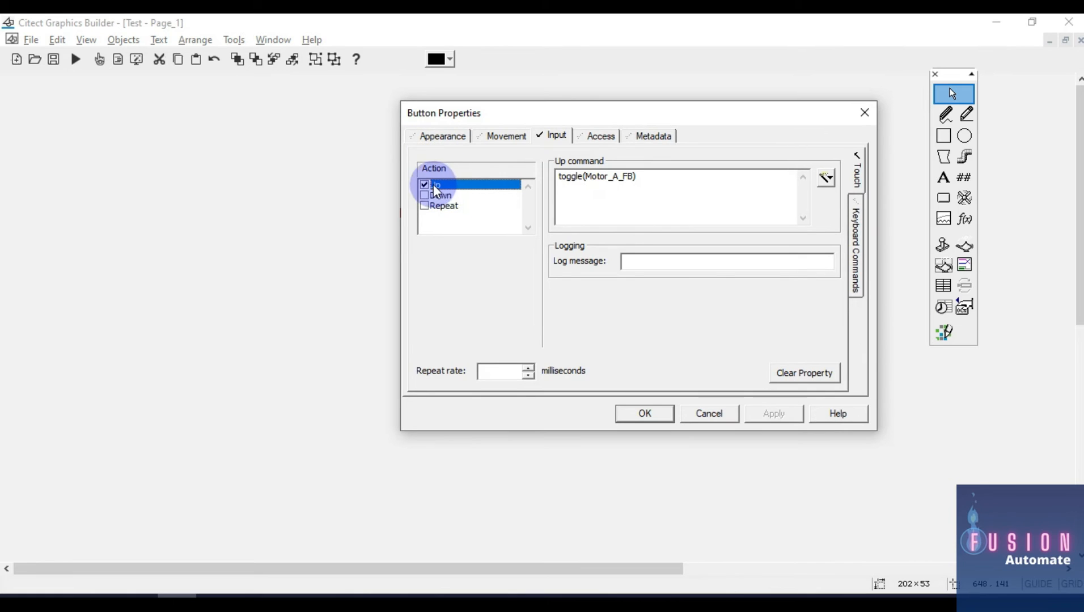
pyautogui.moveTo(642, 181); pyautogui.dragTo(555, 173)
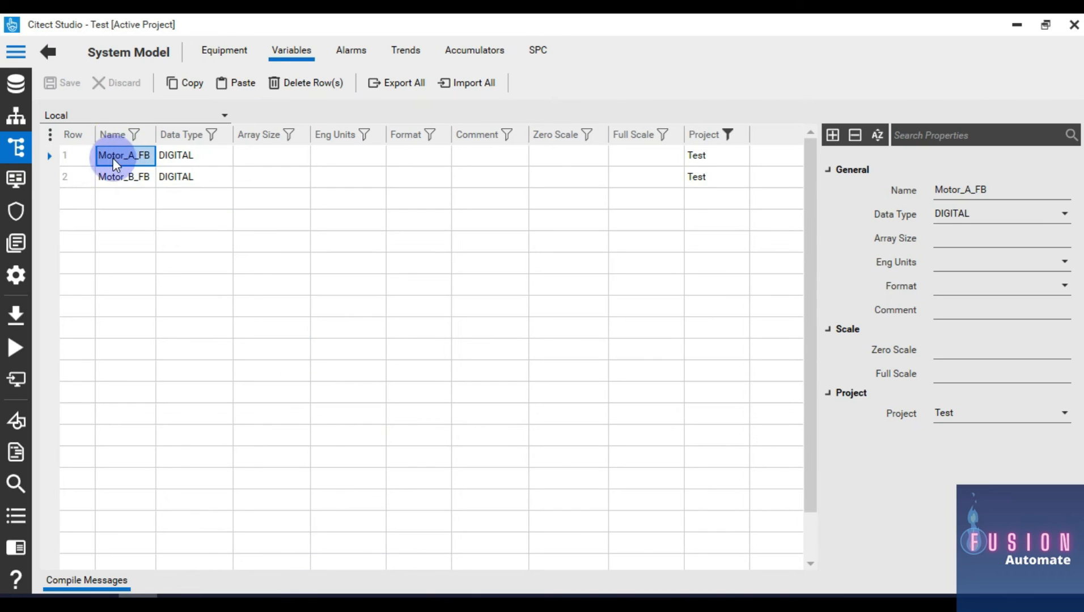
pyautogui.click(1013, 25)
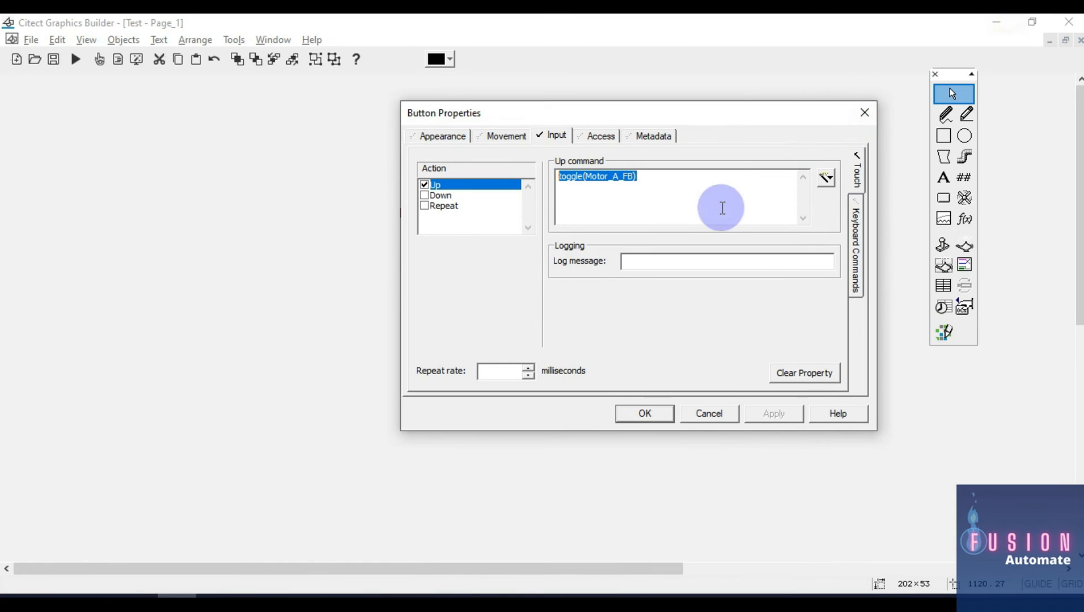
pyautogui.click(678, 191)
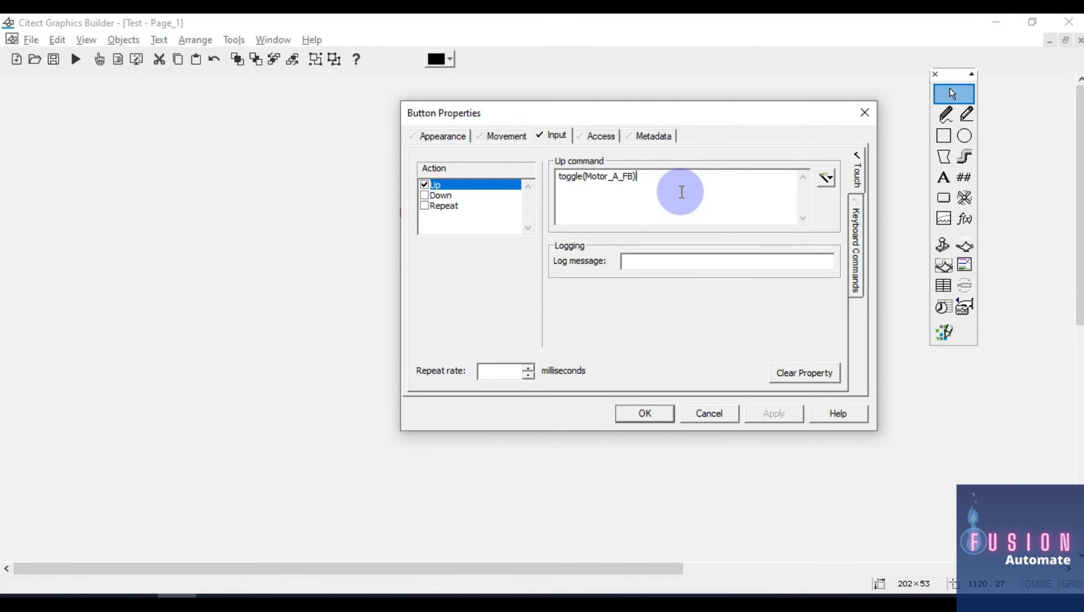
pyautogui.click(855, 116)
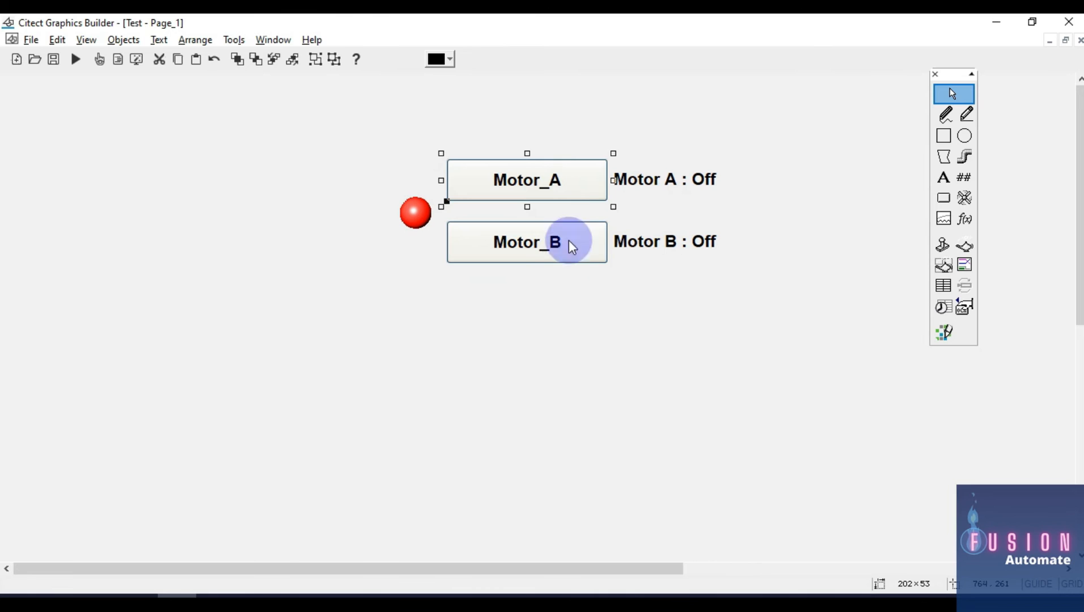
pyautogui.click(561, 180)
pyautogui.click(589, 310)
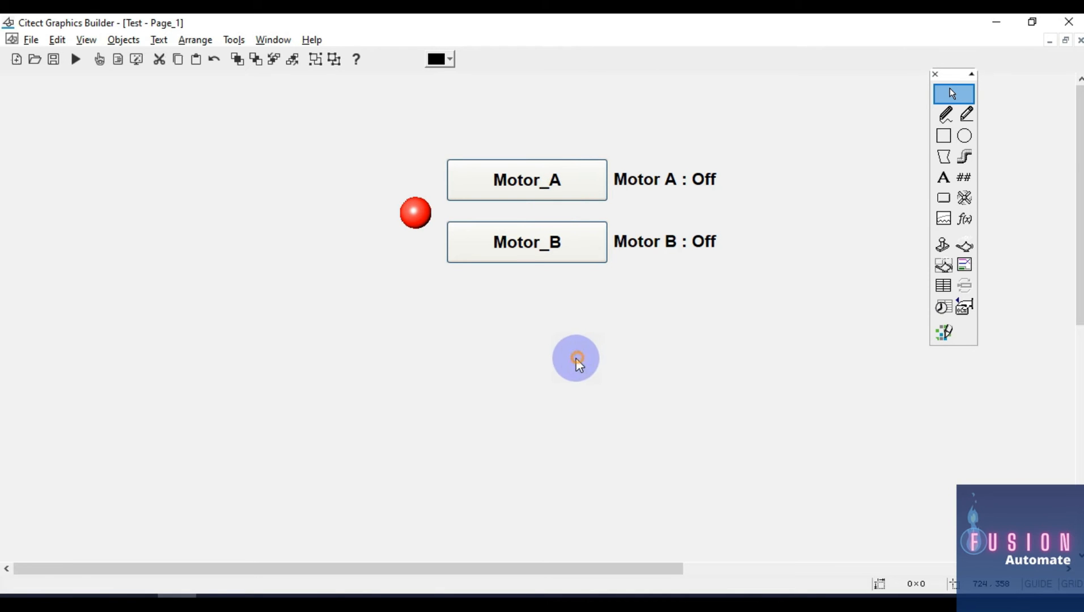
# Step: Review the Motor_B button's touch Up command and close its properties without changes
pyautogui.click(502, 239)
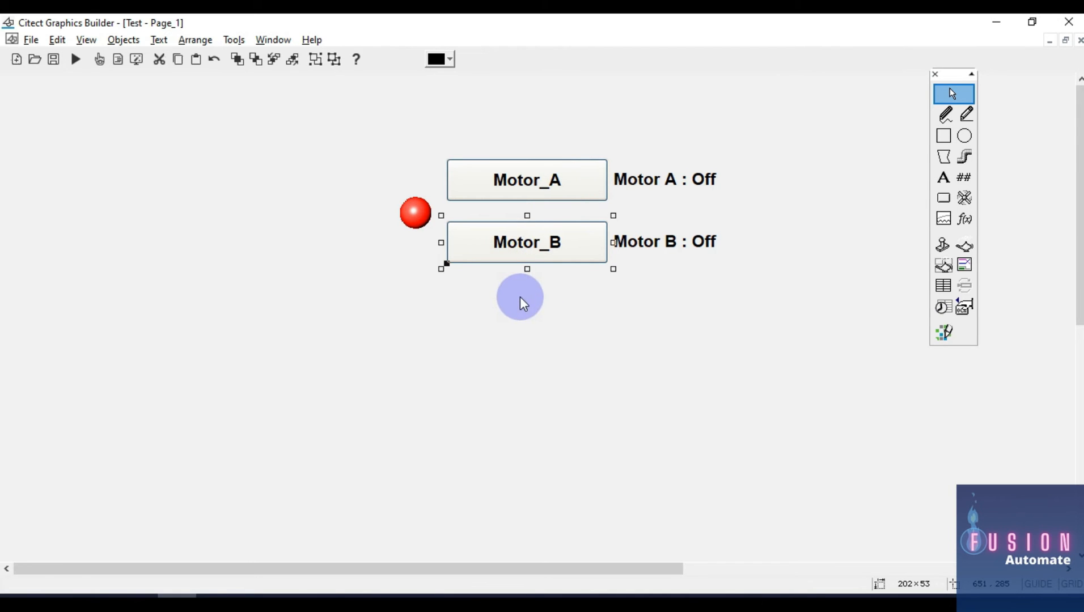
pyautogui.doubleClick(532, 250)
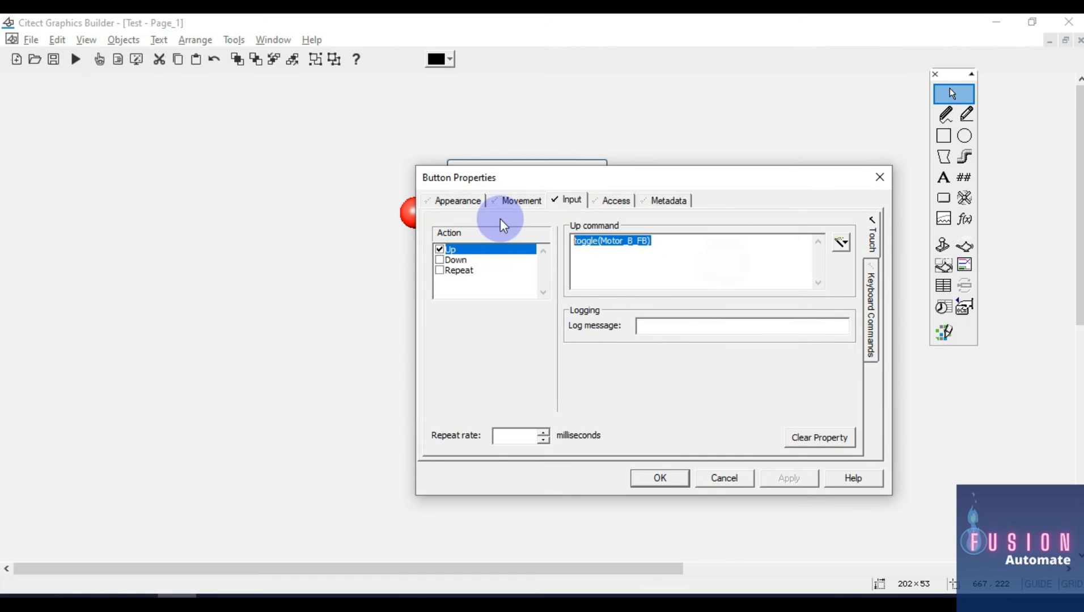
pyautogui.click(634, 249)
pyautogui.doubleClick(628, 242)
pyautogui.click(699, 280)
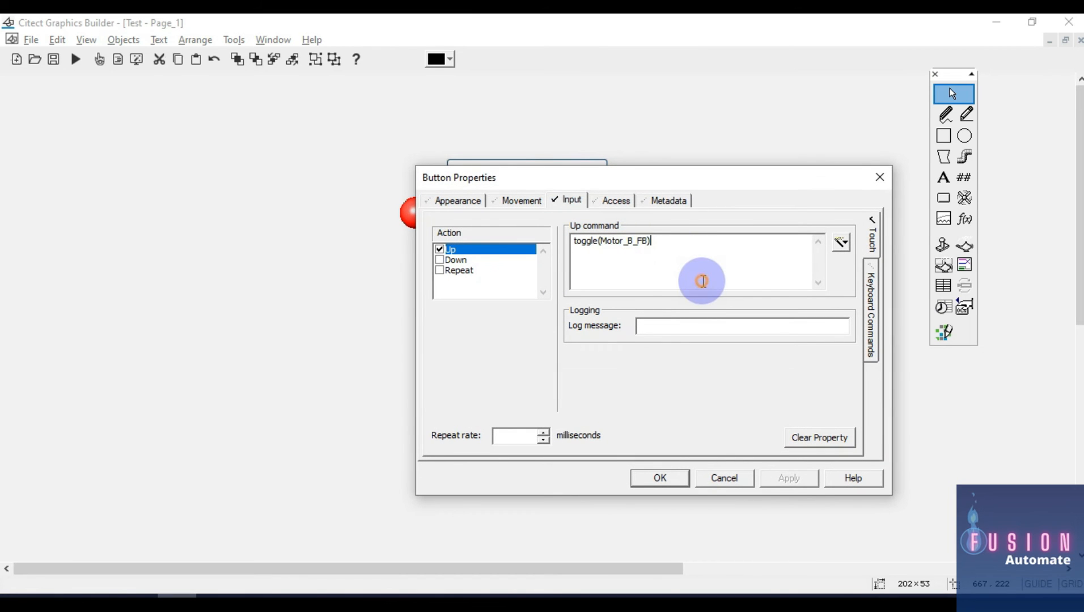
pyautogui.doubleClick(624, 245)
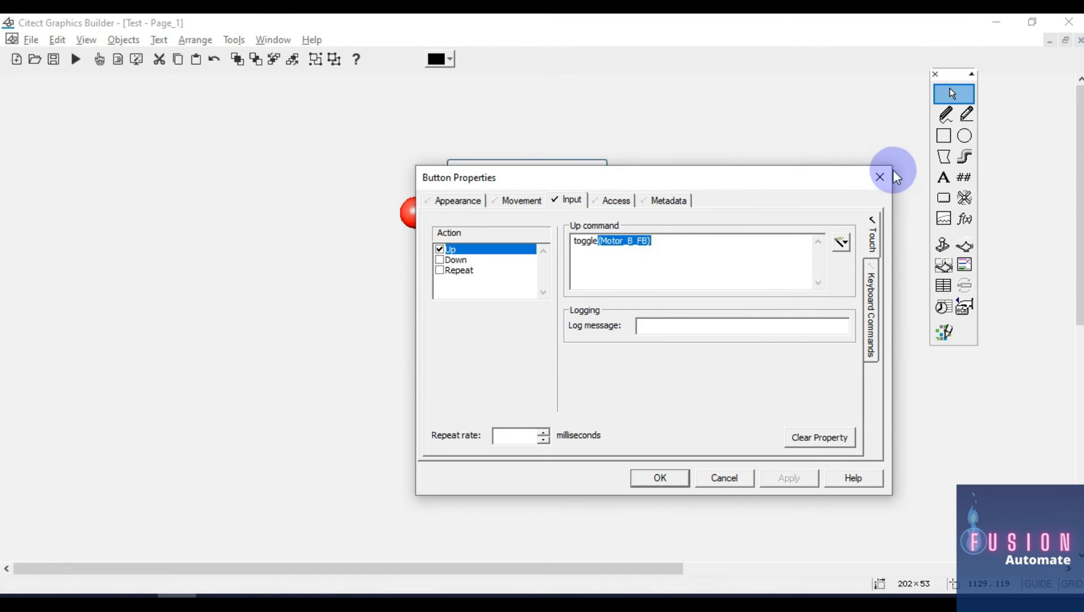
pyautogui.click(880, 178)
pyautogui.click(730, 318)
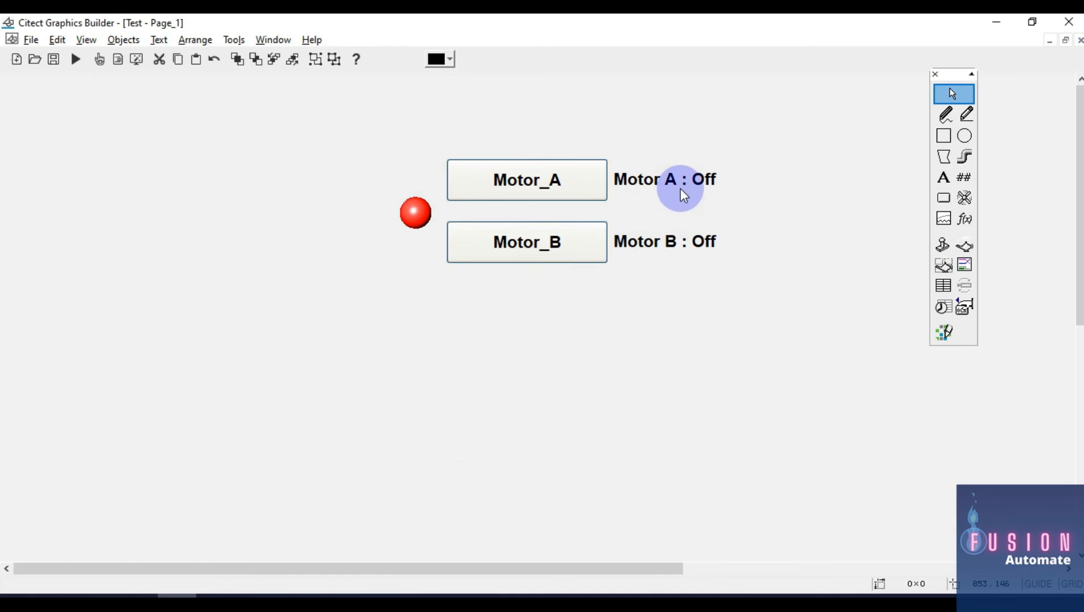
pyautogui.moveTo(776, 271); pyautogui.dragTo(606, 143)
pyautogui.click(836, 211)
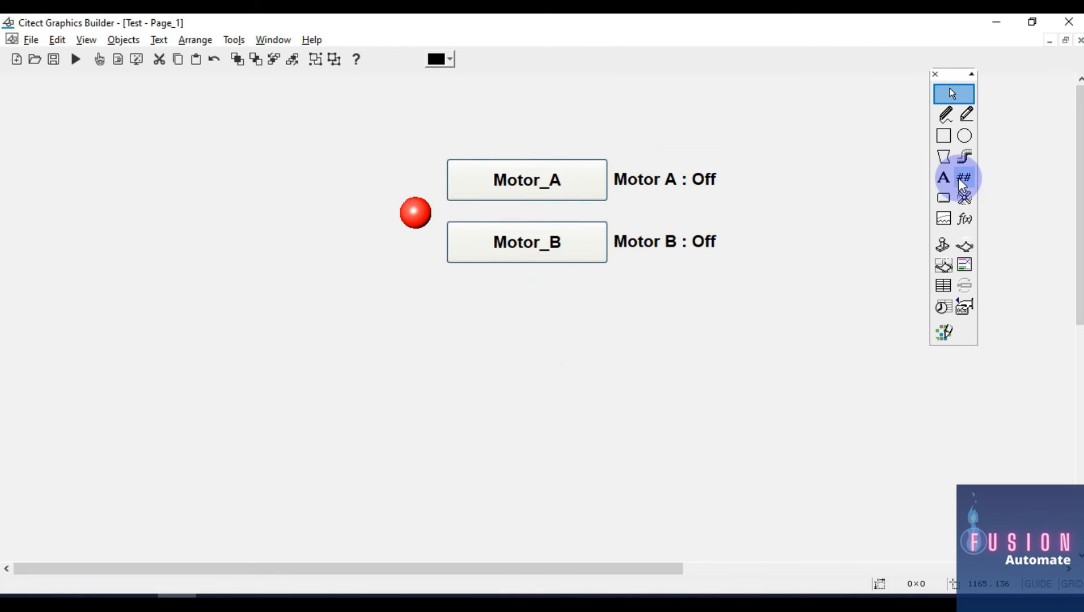
# Step: Review the Motor A status text's Motor_A_FB condition with its OFF and ON texts, and close its properties
pyautogui.doubleClick(677, 183)
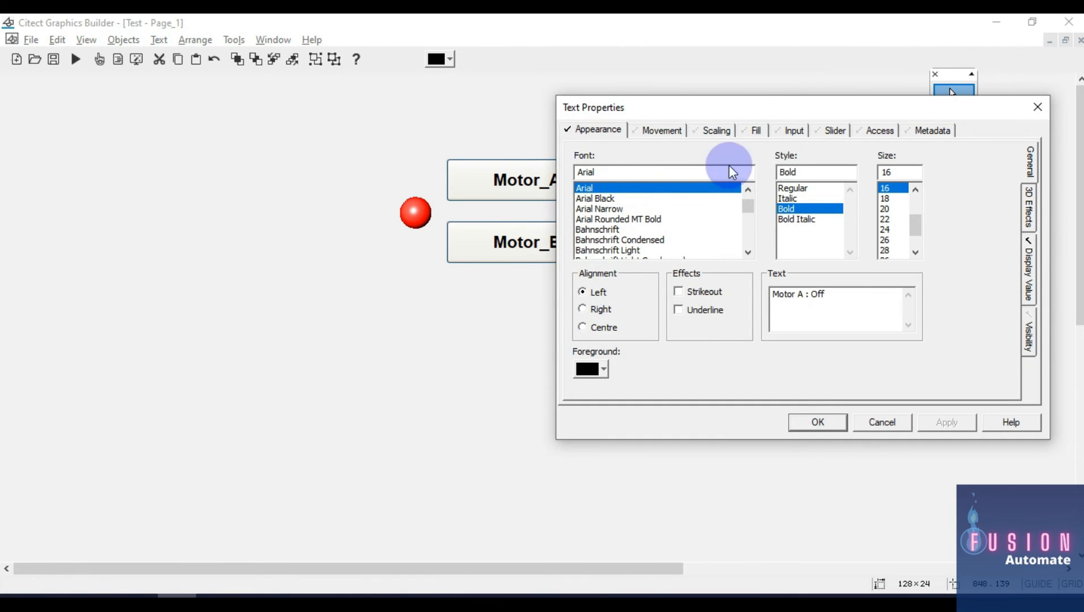
pyautogui.click(1035, 272)
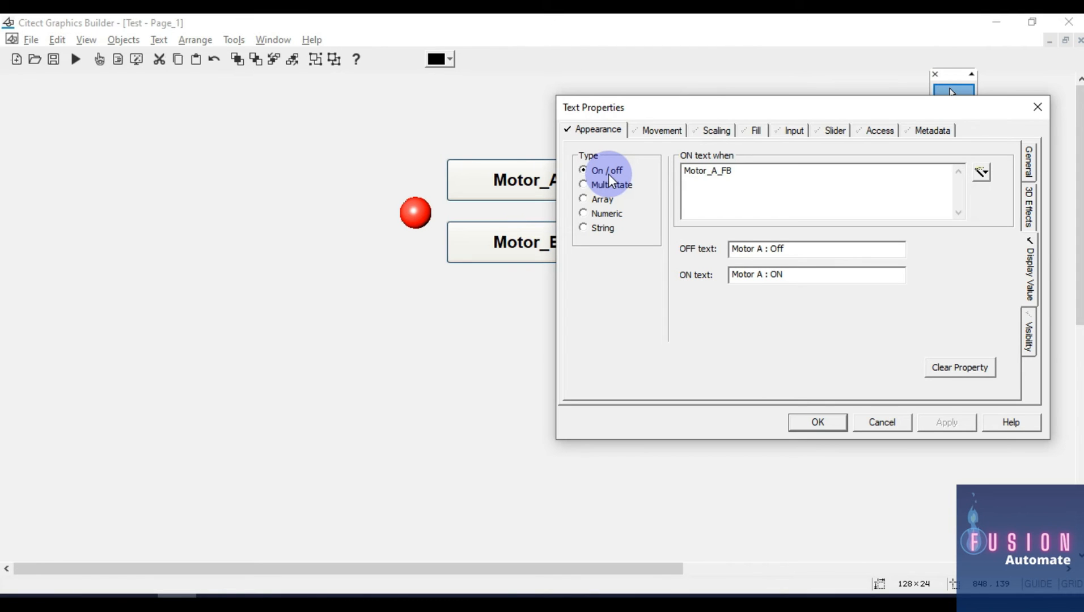
pyautogui.click(798, 277)
pyautogui.moveTo(798, 278); pyautogui.dragTo(709, 284)
pyautogui.click(804, 272)
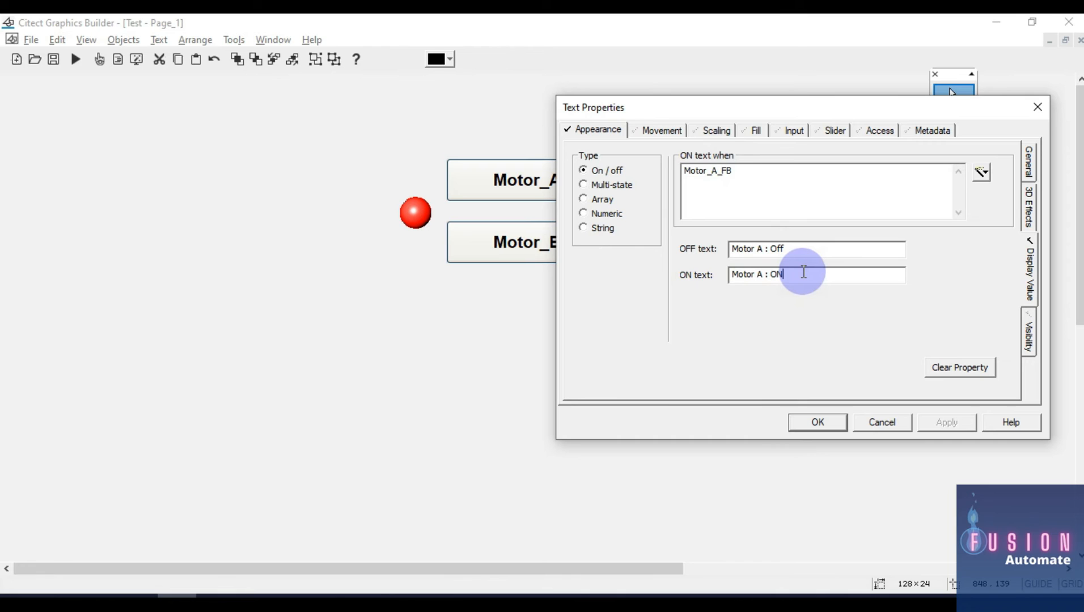
pyautogui.moveTo(830, 249); pyautogui.dragTo(697, 258)
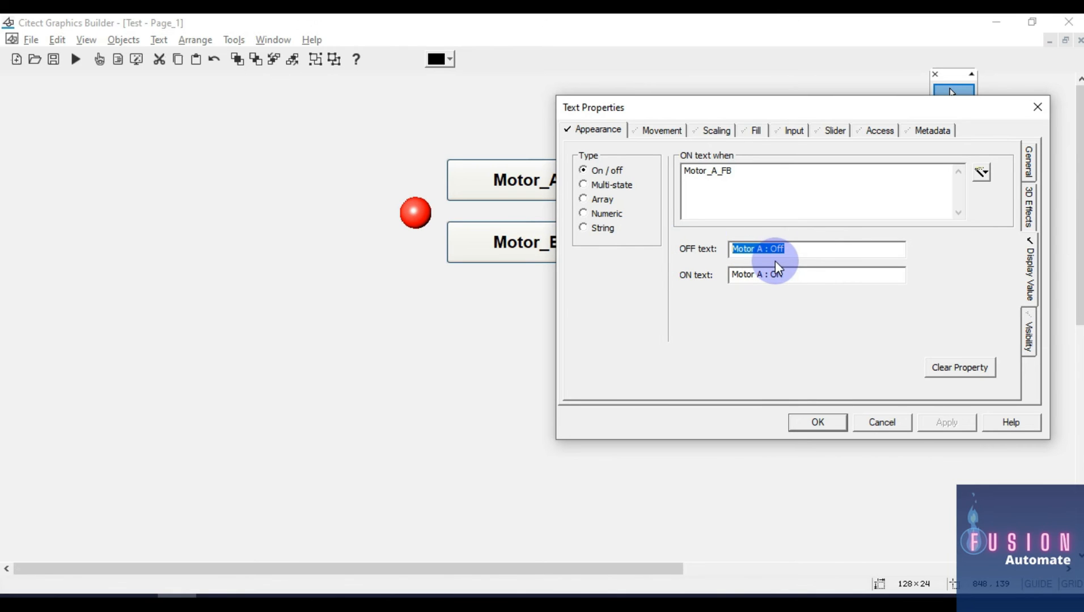
pyautogui.doubleClick(777, 220)
pyautogui.click(725, 180)
pyautogui.doubleClick(726, 179)
pyautogui.click(745, 184)
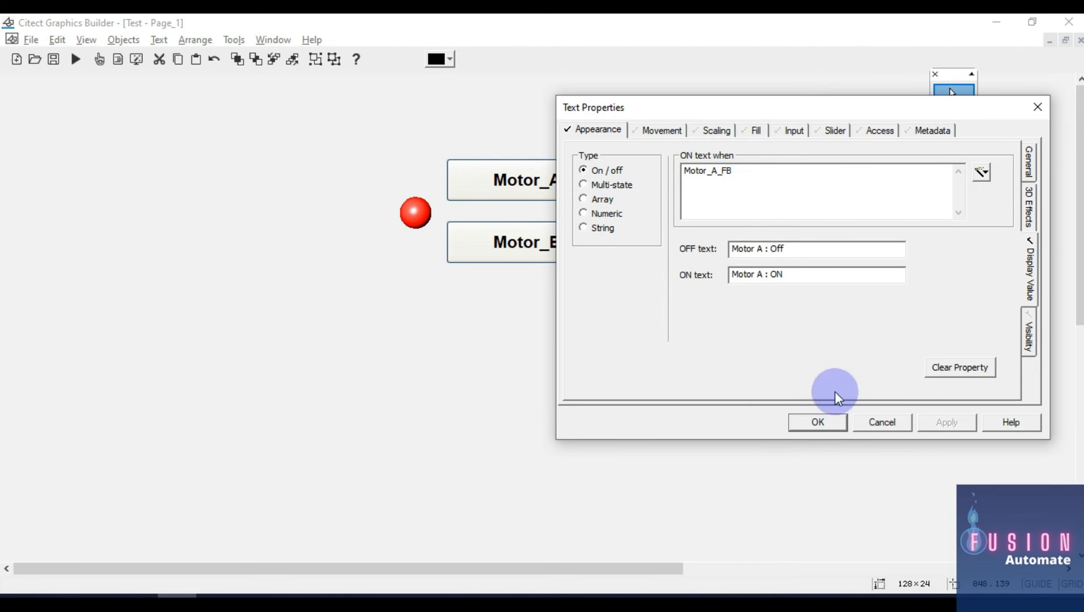
pyautogui.click(826, 422)
pyautogui.click(779, 324)
# Step: Review the Motor B status text's Motor_B_FB condition with its OFF and ON texts, and close its properties
pyautogui.click(650, 244)
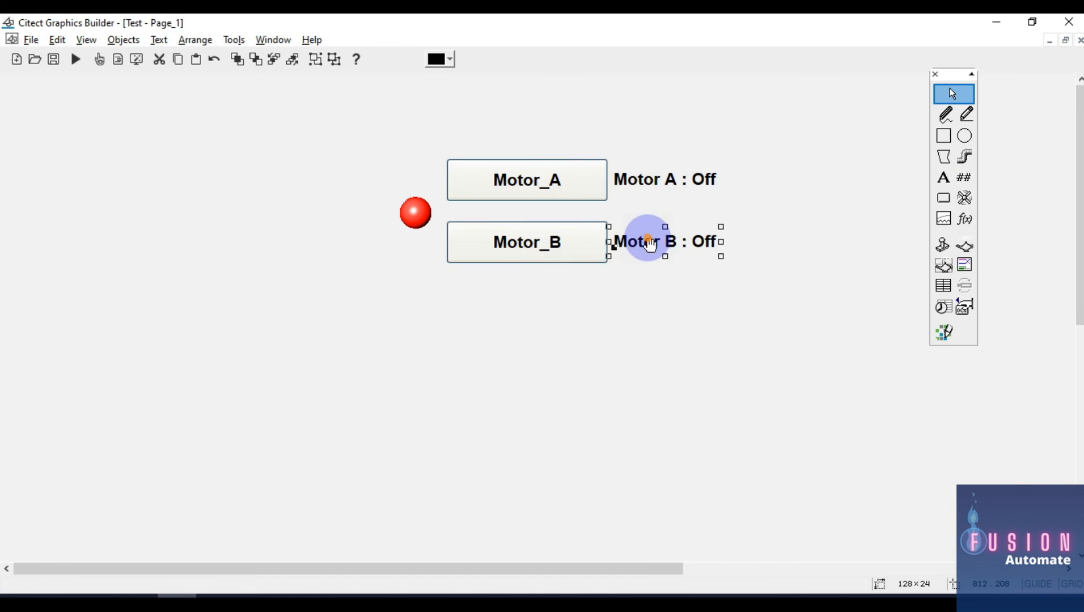
pyautogui.doubleClick(650, 244)
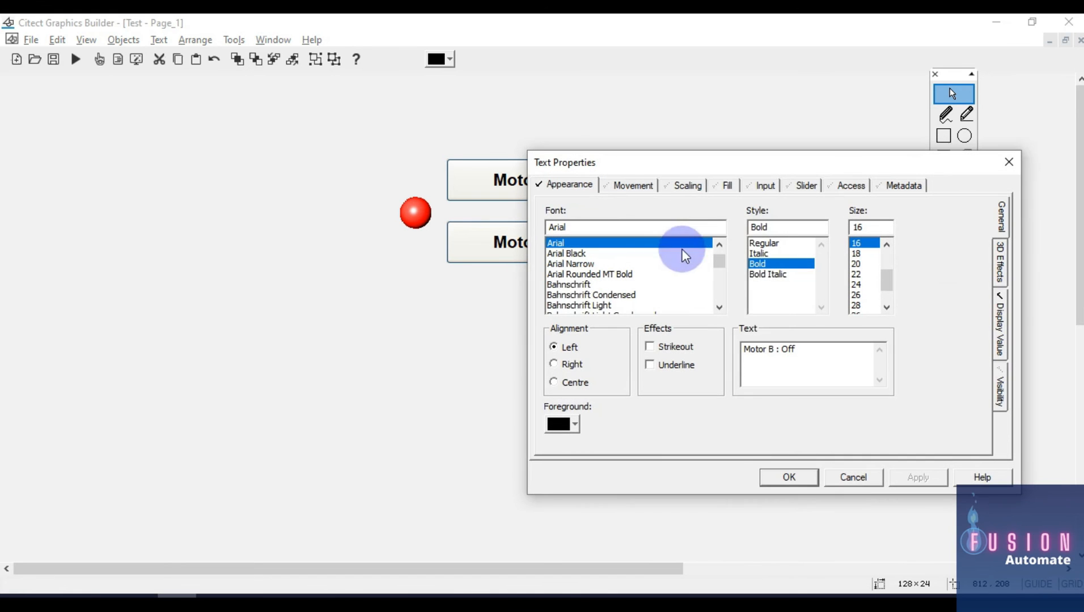
pyautogui.click(999, 329)
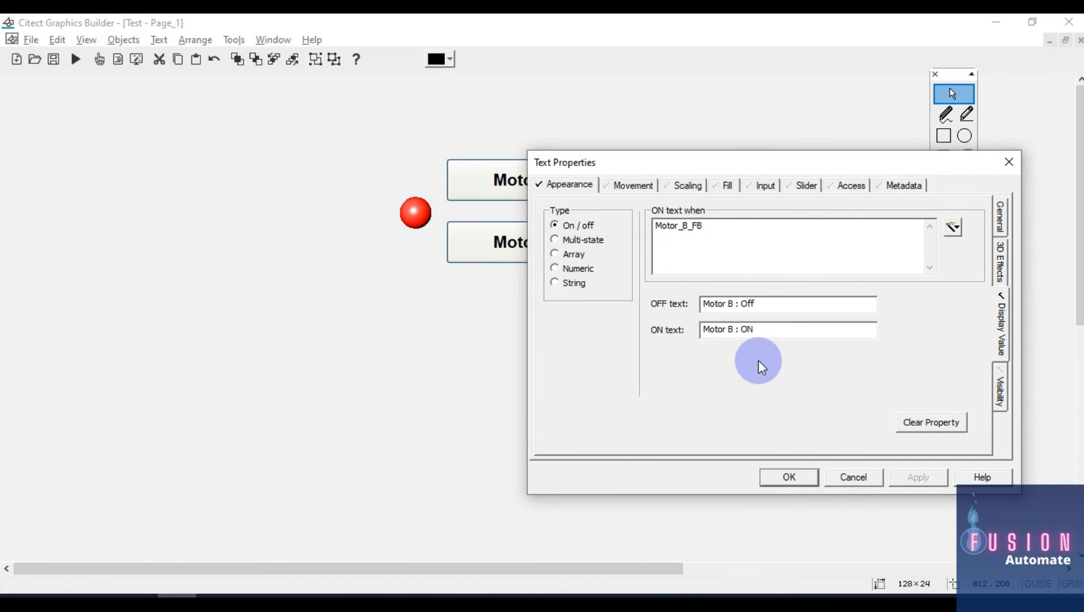
pyautogui.click(791, 479)
# Step: Move the LED, both motor buttons and both status texts together toward the upper-left corner of the page
pyautogui.moveTo(797, 354); pyautogui.dragTo(366, 120)
pyautogui.moveTo(546, 177); pyautogui.dragTo(276, 149)
pyautogui.click(356, 278)
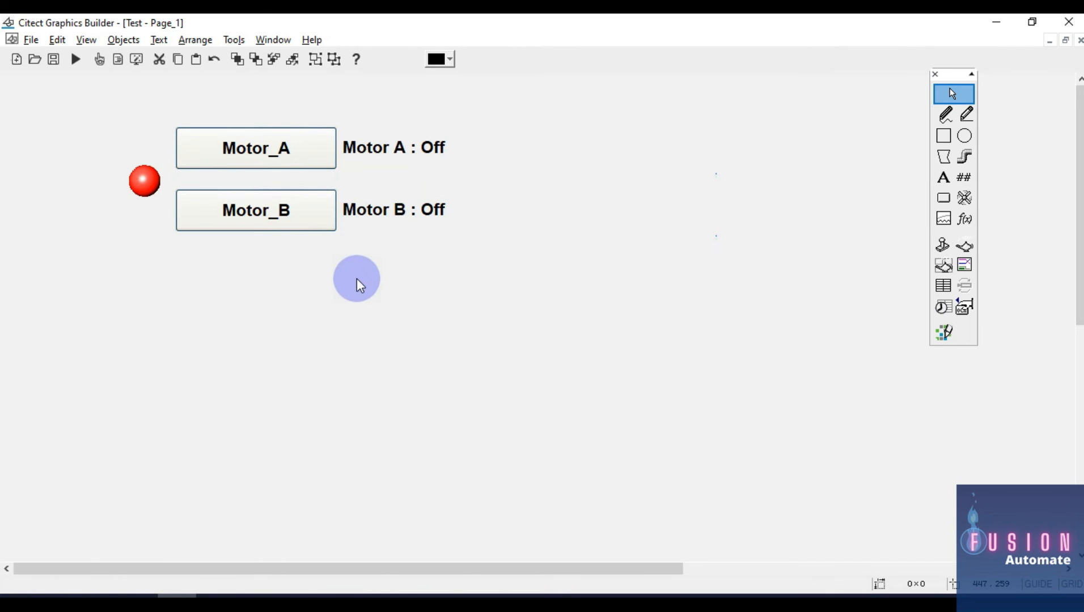
# Step: Switch to Citect Studio and compile the active Test project from its project list
pyautogui.click(138, 605)
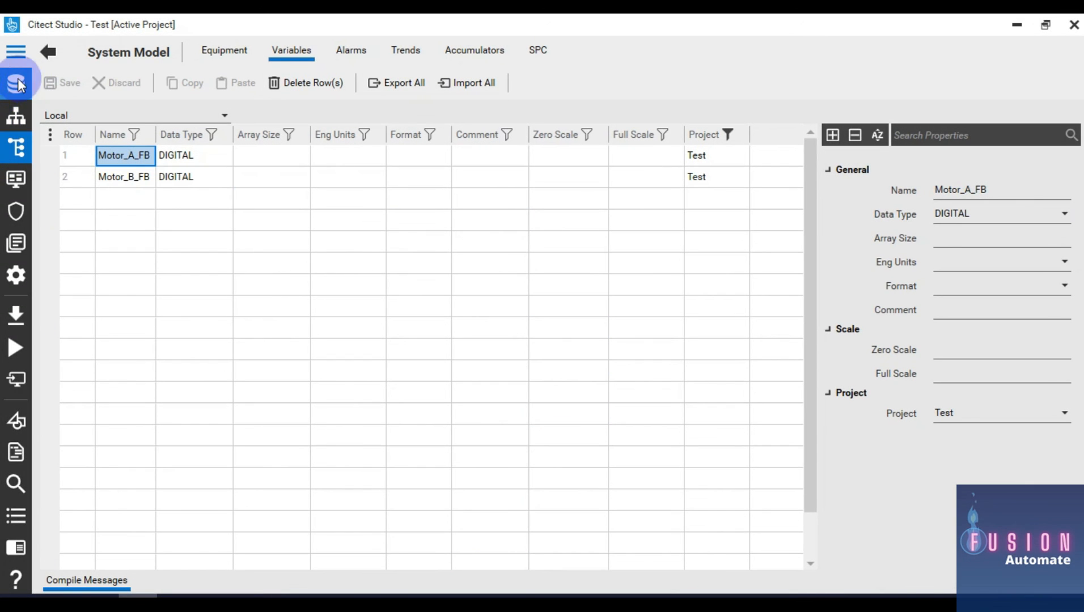
pyautogui.click(15, 51)
pyautogui.click(67, 84)
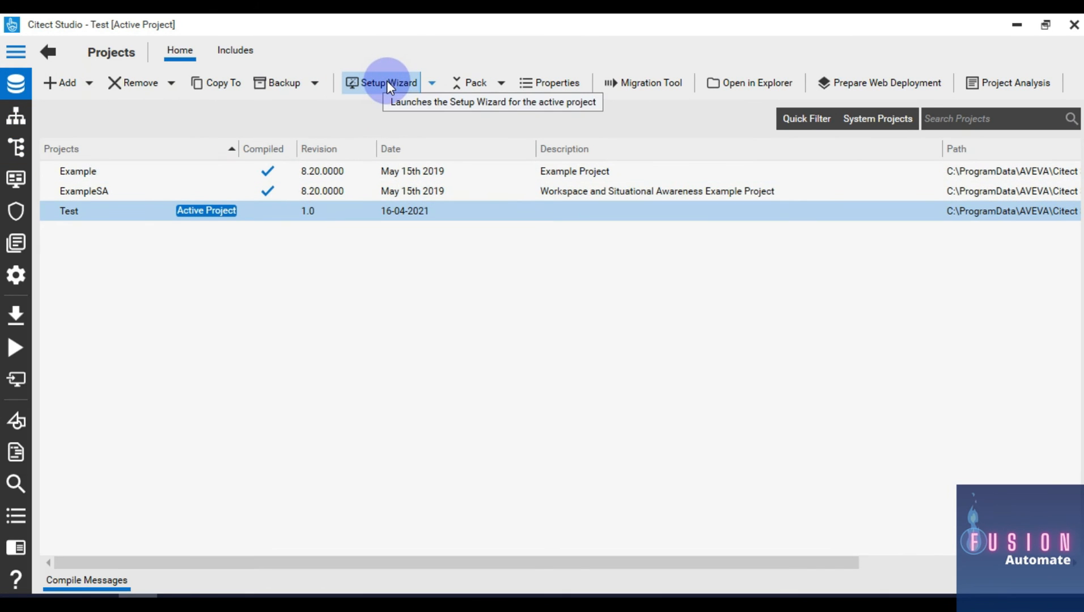
pyautogui.hotkey('alt', 'F10')
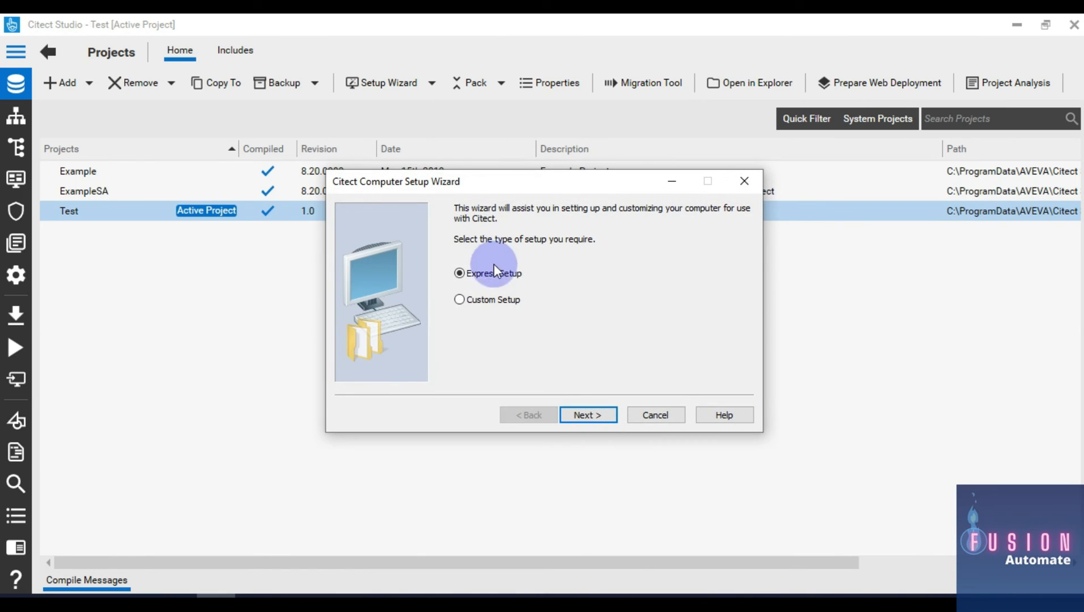
# Step: In the Express setup for the Test project, include non-master pages and assign Page_1 as Screen1's startup page
pyautogui.click(588, 414)
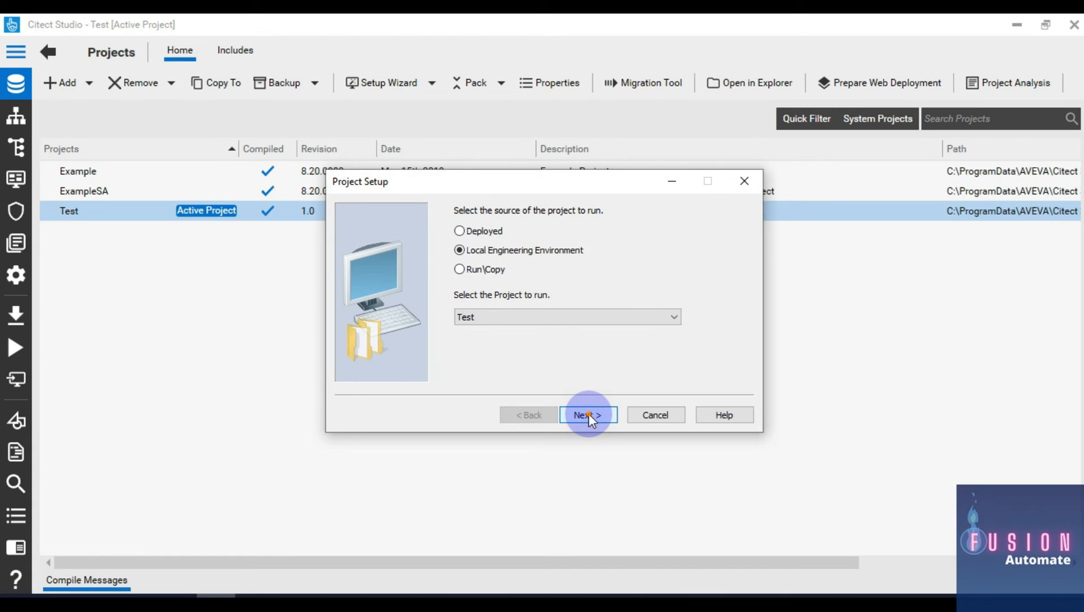
pyautogui.click(588, 414)
pyautogui.click(589, 414)
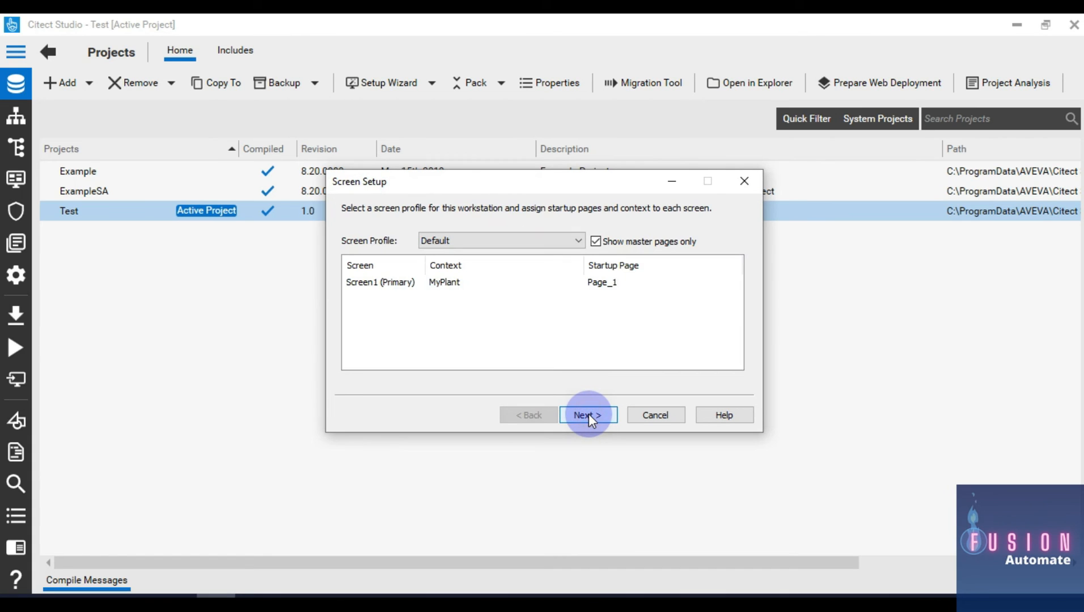
pyautogui.click(613, 280)
pyautogui.click(683, 283)
pyautogui.click(606, 240)
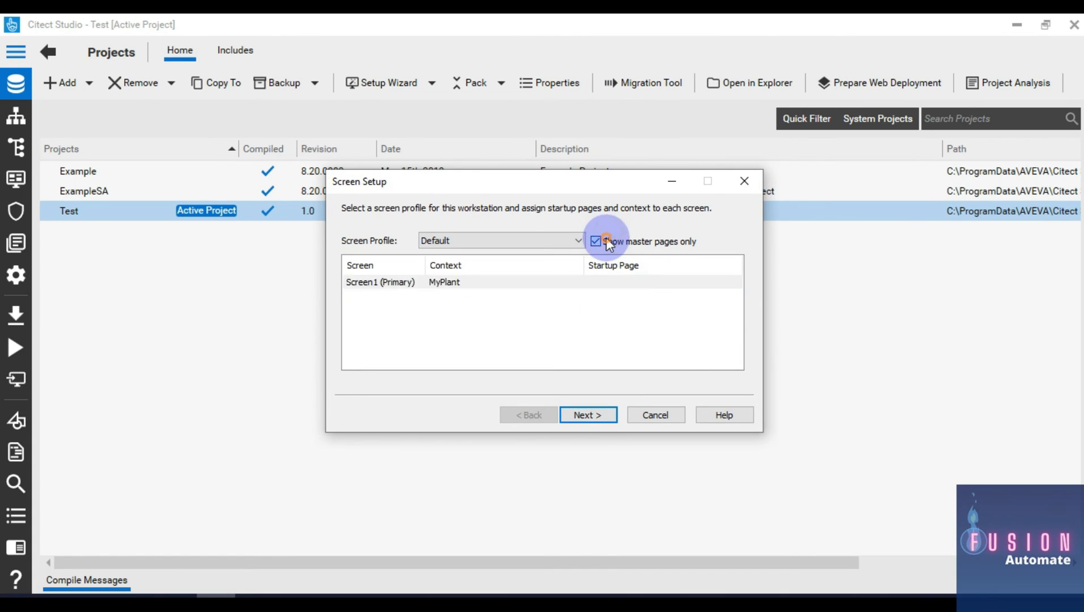
pyautogui.click(680, 282)
pyautogui.scroll(-3, 674, 510)
pyautogui.click(669, 578)
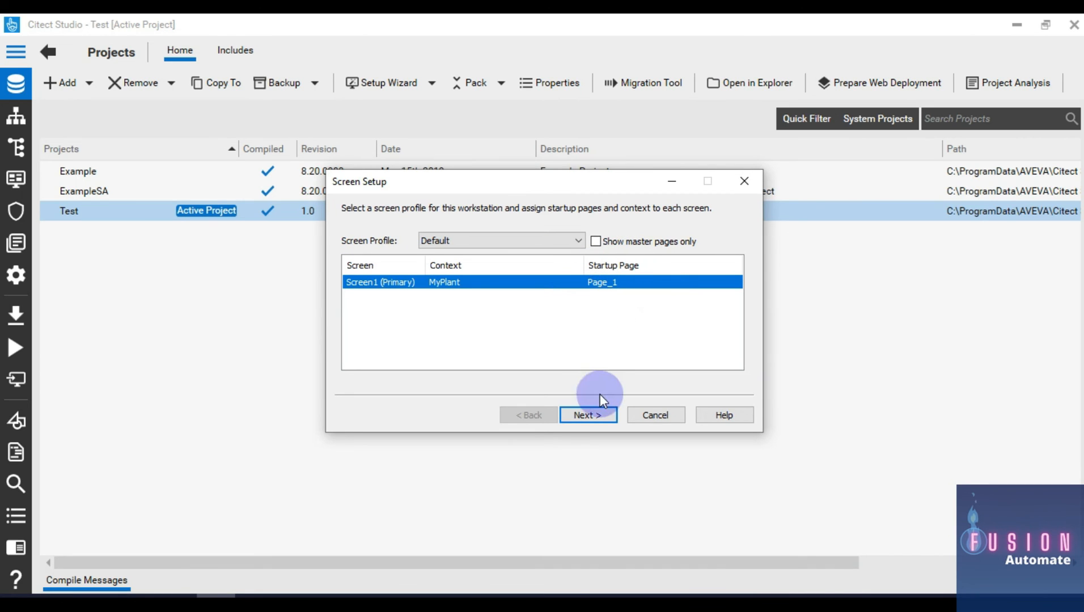
# Step: Accept the Server and Control Client role with Multi-Process and the existing remaining settings to finish the computer setup
pyautogui.click(596, 415)
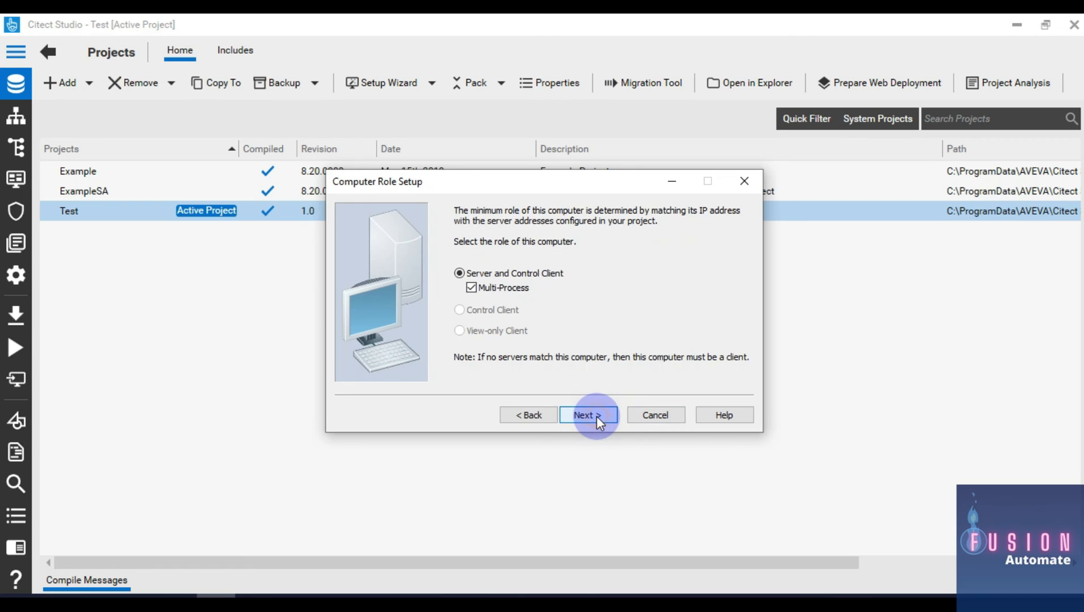
pyautogui.click(596, 415)
pyautogui.click(596, 415)
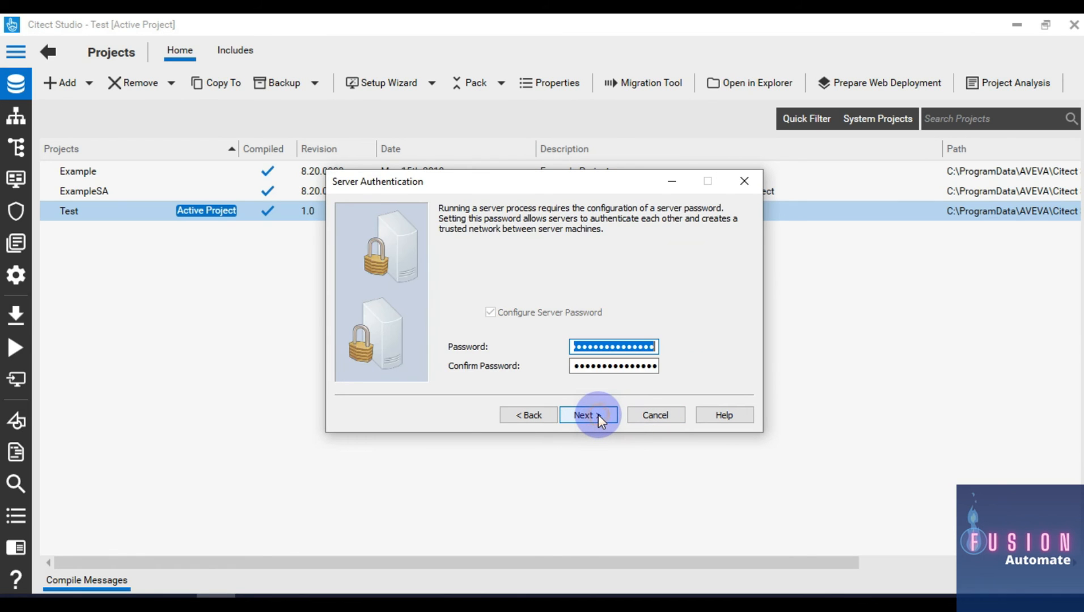
pyautogui.click(596, 416)
pyautogui.click(598, 415)
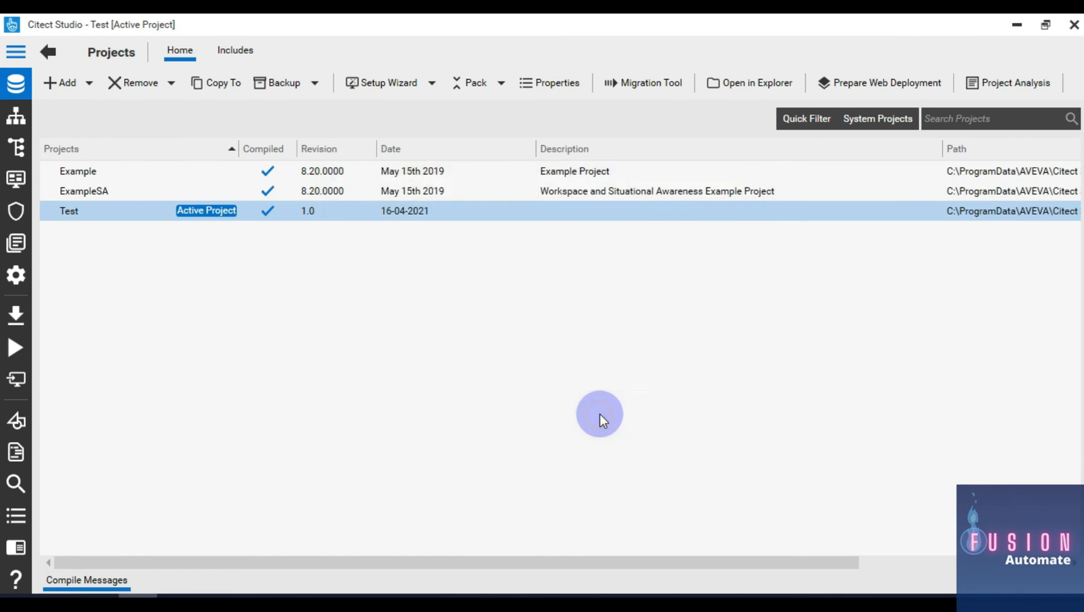
# Step: Recompile the active Test project even without pending changes and run it
pyautogui.click(468, 89)
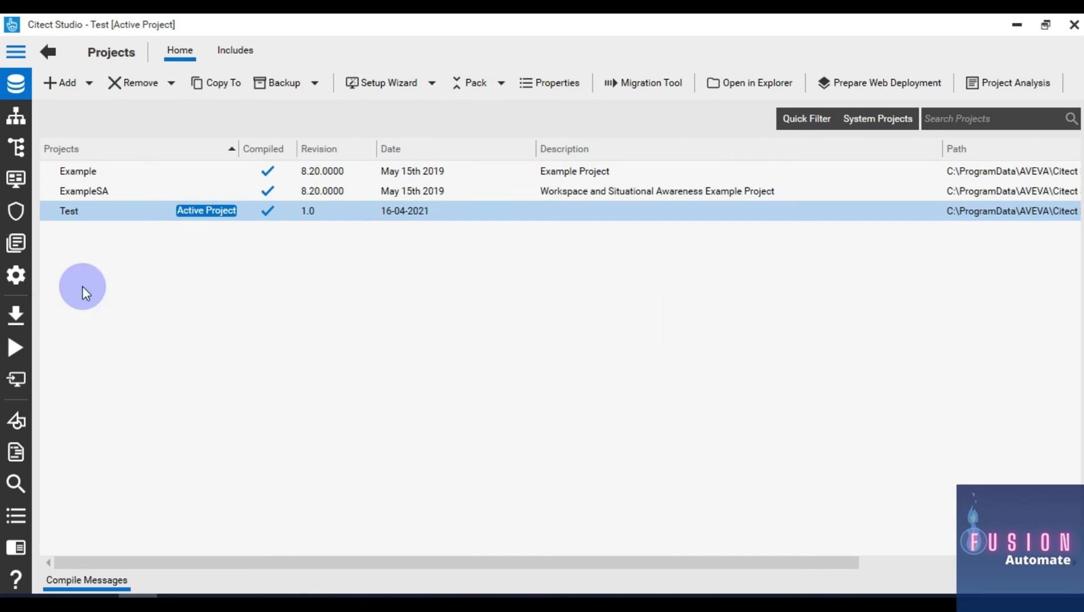
pyautogui.click(16, 317)
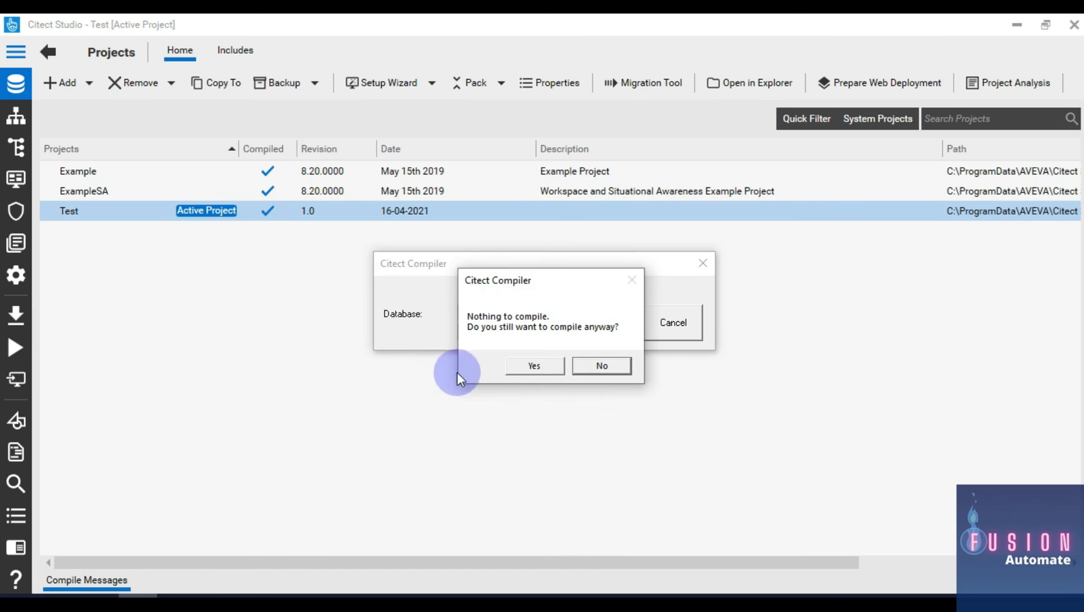
pyautogui.click(532, 366)
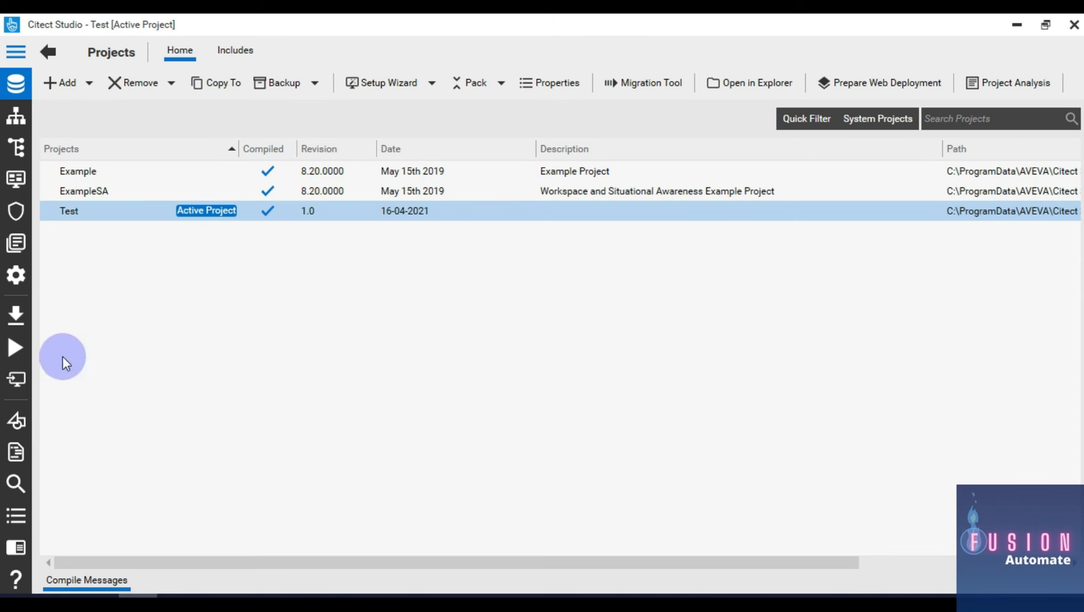
pyautogui.click(14, 345)
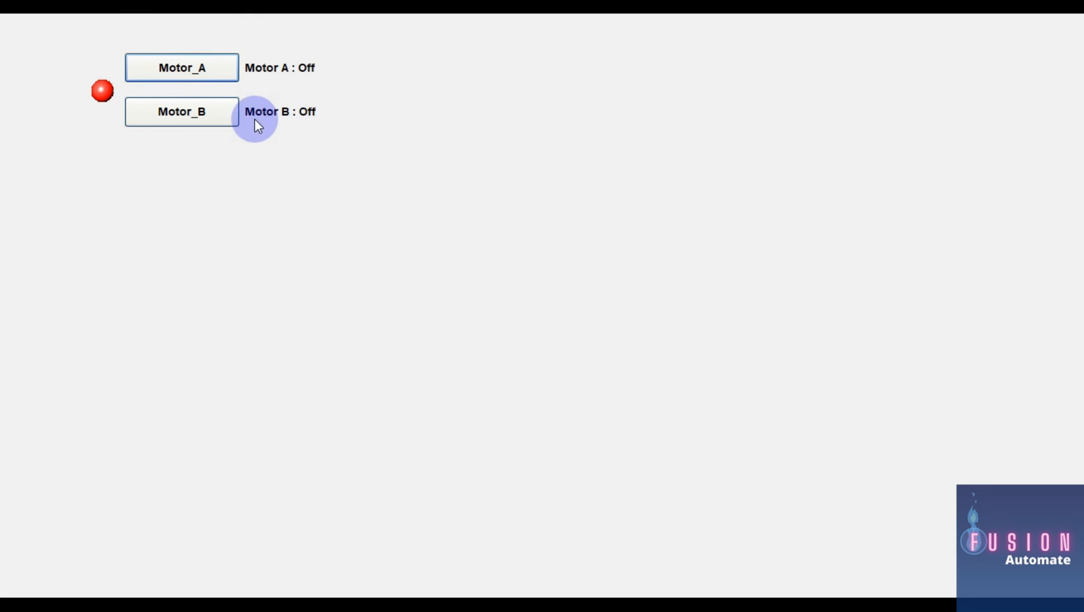
# Step: Toggle Motor_A on and back off in the runtime, checking the LED against the red row of the Excel truth table
pyautogui.click(189, 74)
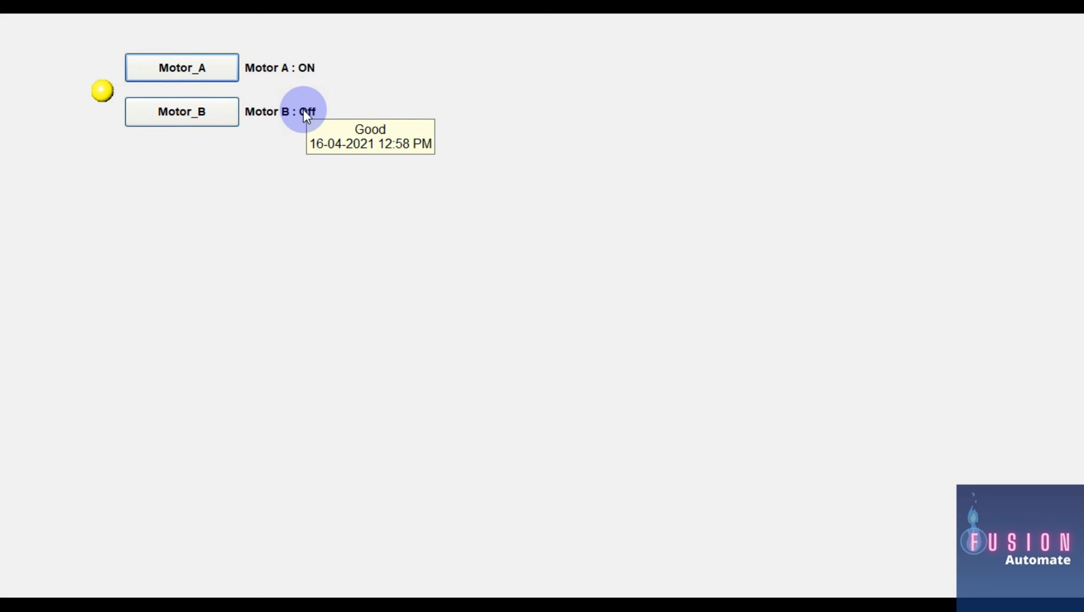
pyautogui.hotkey('alt', 'Tab')
pyautogui.hotkey('alt', 'Tab')
pyautogui.hotkey('alt', 'Tab')
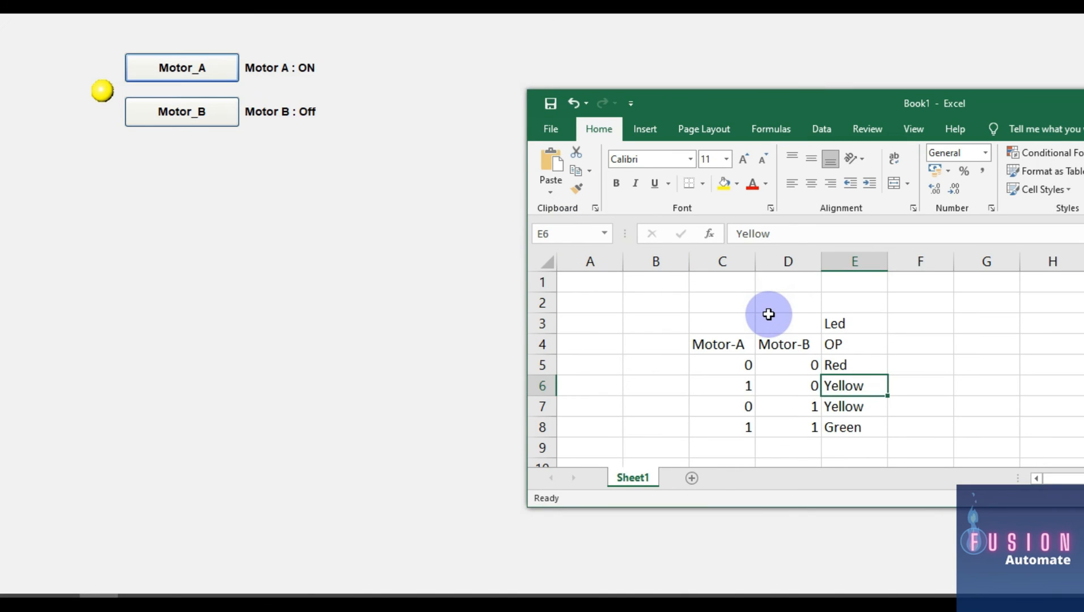
pyautogui.moveTo(717, 368); pyautogui.dragTo(797, 366)
pyautogui.click(856, 366)
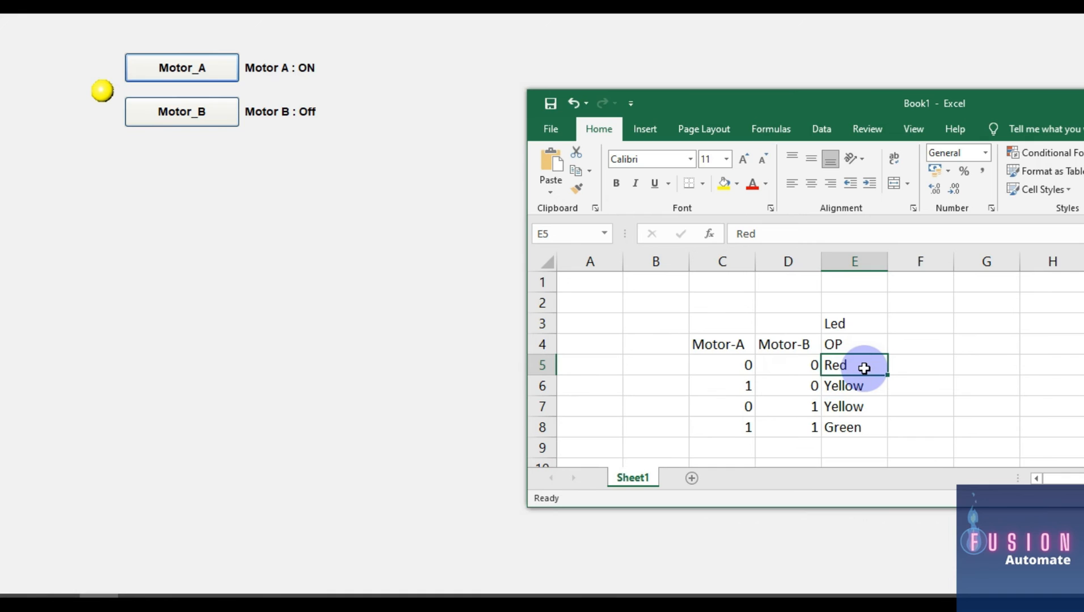
pyautogui.click(198, 68)
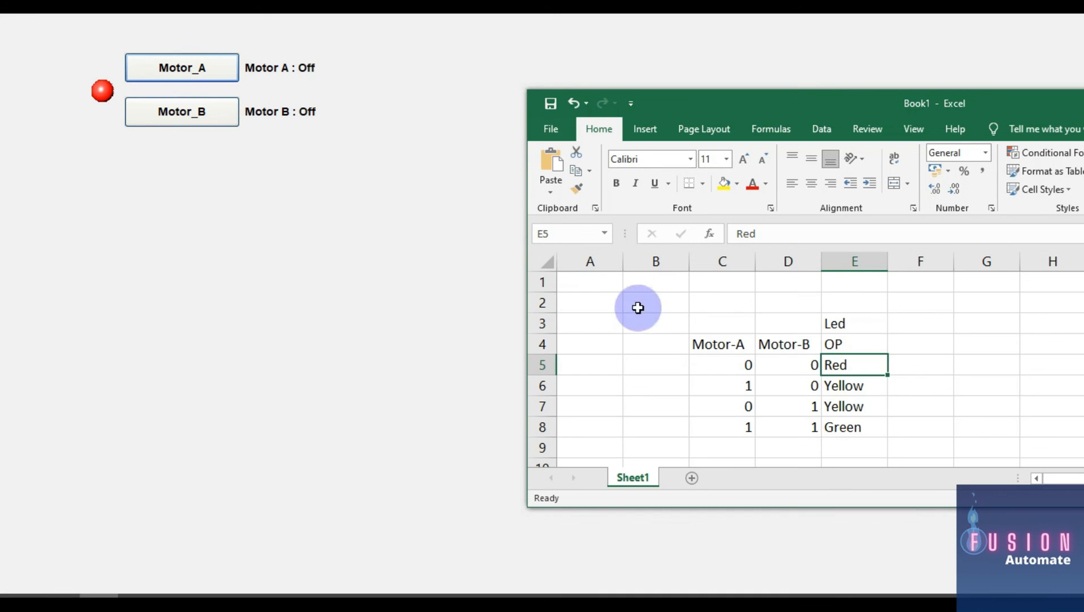
# Step: Fill the truth table's red row, C5:E5, with yellow and compare it with the runtime LED
pyautogui.moveTo(703, 362); pyautogui.dragTo(865, 363)
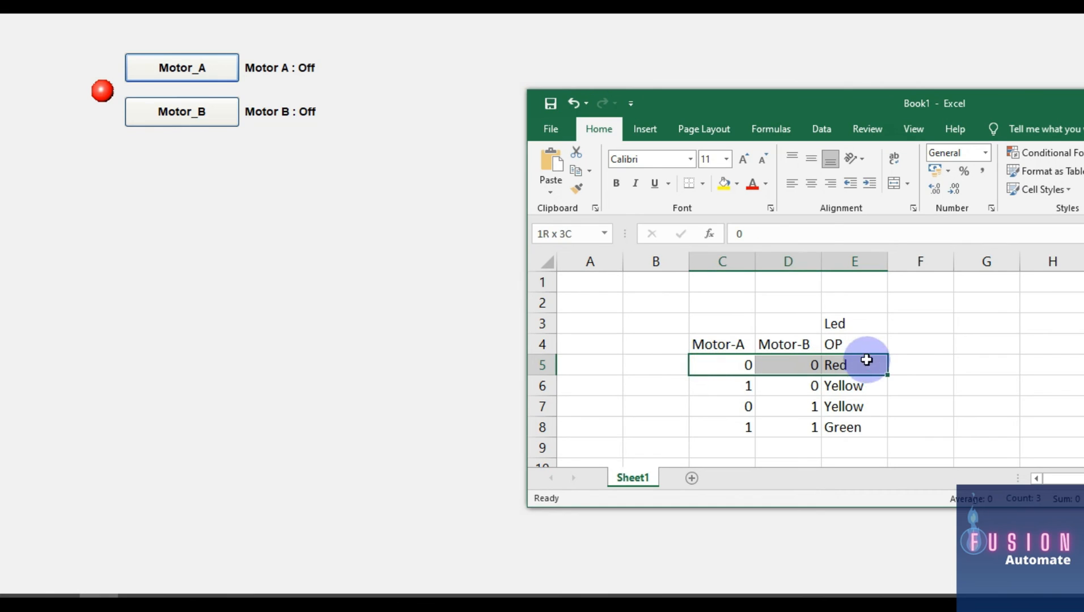
pyautogui.click(724, 183)
pyautogui.click(901, 323)
pyautogui.click(737, 364)
pyautogui.click(776, 365)
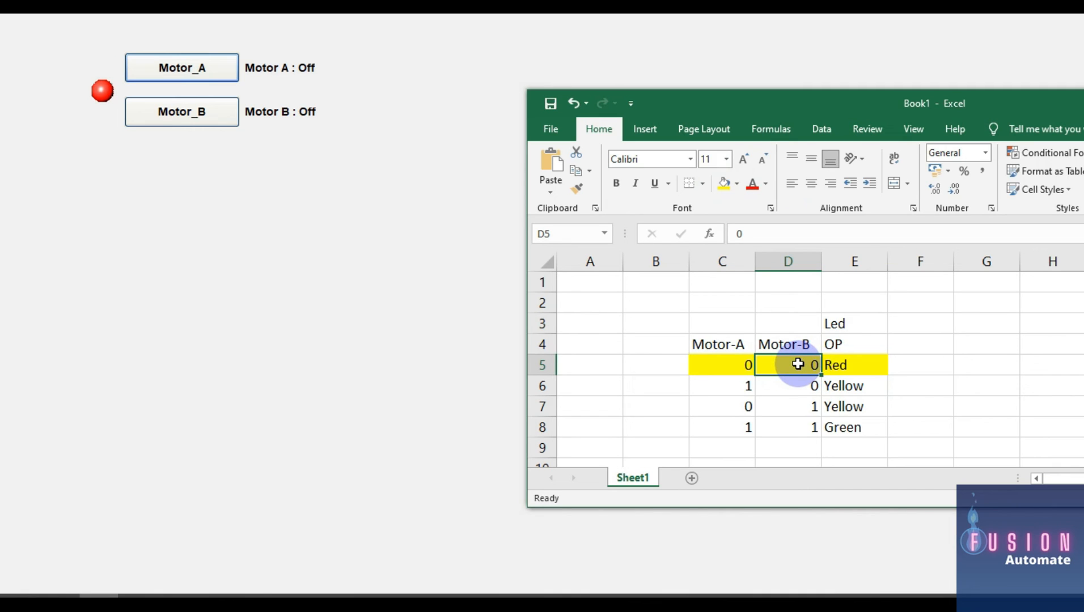
pyautogui.click(866, 365)
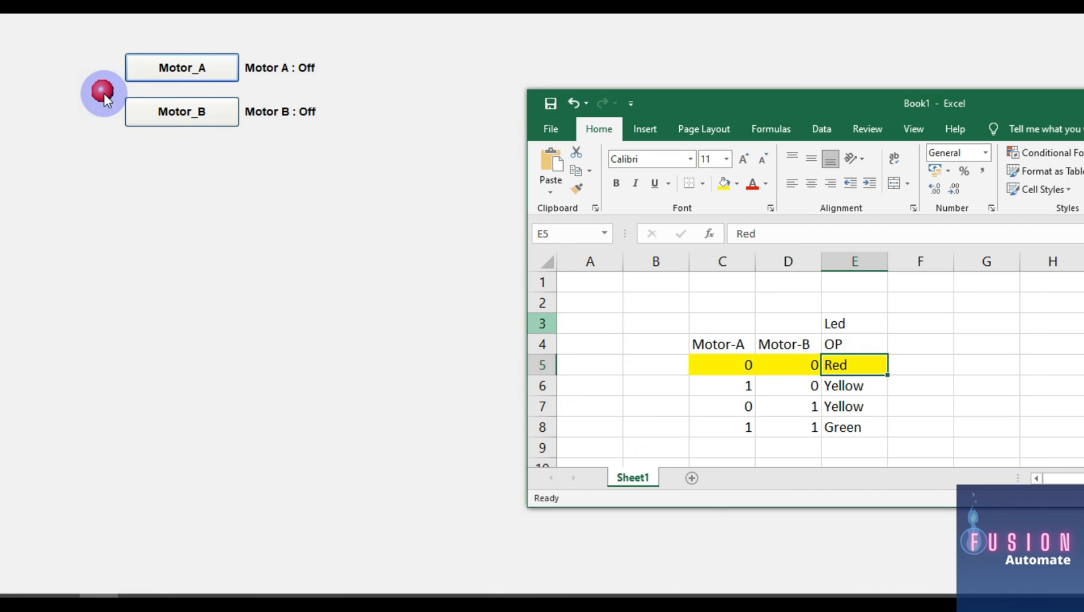
pyautogui.moveTo(104, 93)
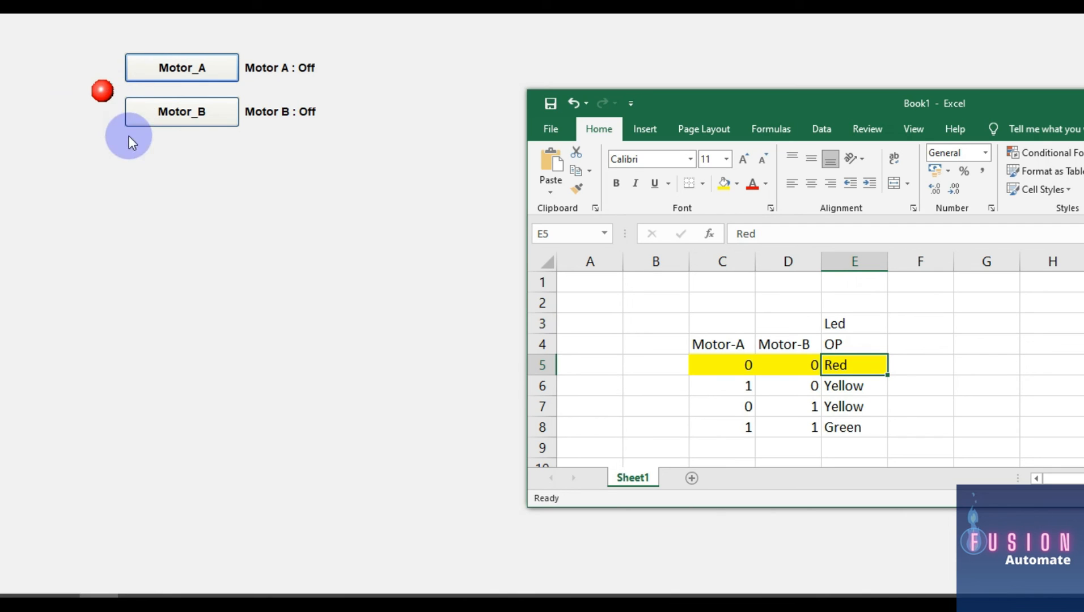
# Step: Review the truth table row for Motor-A 1 and Motor-B 0, and switch Motor_A on in the runtime
pyautogui.moveTo(737, 346); pyautogui.dragTo(747, 387)
pyautogui.click(772, 388)
pyautogui.moveTo(790, 347); pyautogui.dragTo(790, 391)
pyautogui.click(834, 388)
pyautogui.click(271, 326)
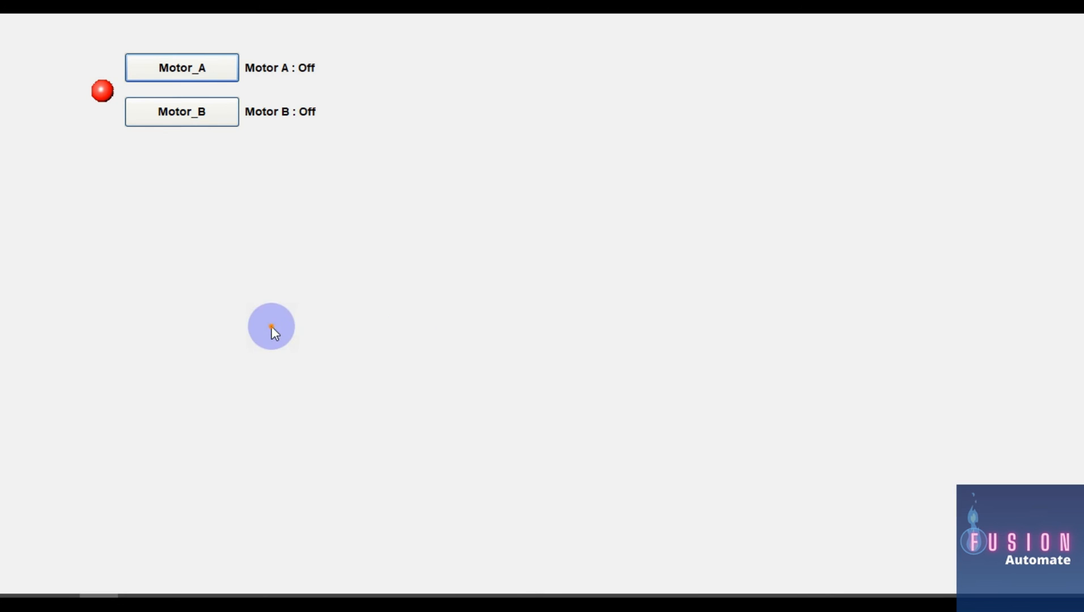
pyautogui.click(194, 69)
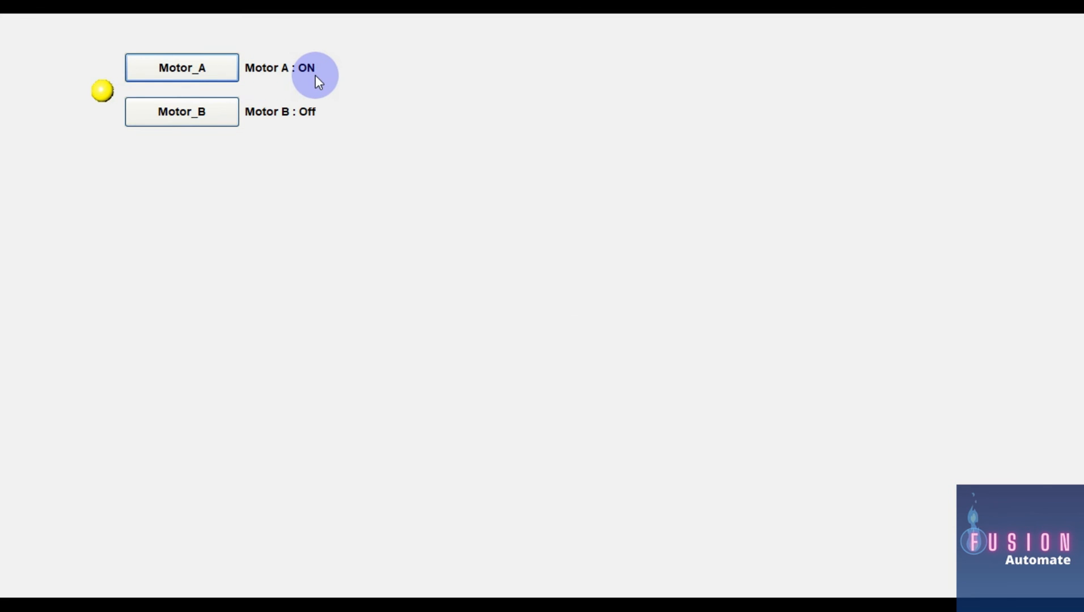
# Step: Return to the Excel truth table and fill the Motor-A 1, Motor-B 0 row, C6:E6, with yellow
pyautogui.hotkey('alt', 'Tab')
pyautogui.click(706, 389)
pyautogui.moveTo(706, 390); pyautogui.dragTo(848, 388)
pyautogui.click(724, 182)
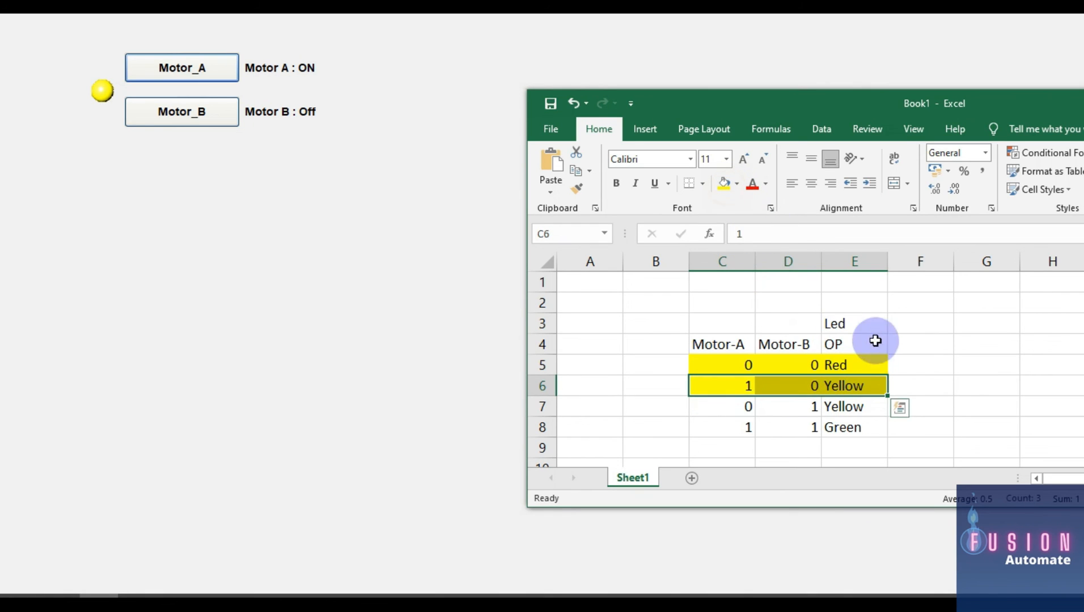
pyautogui.click(915, 363)
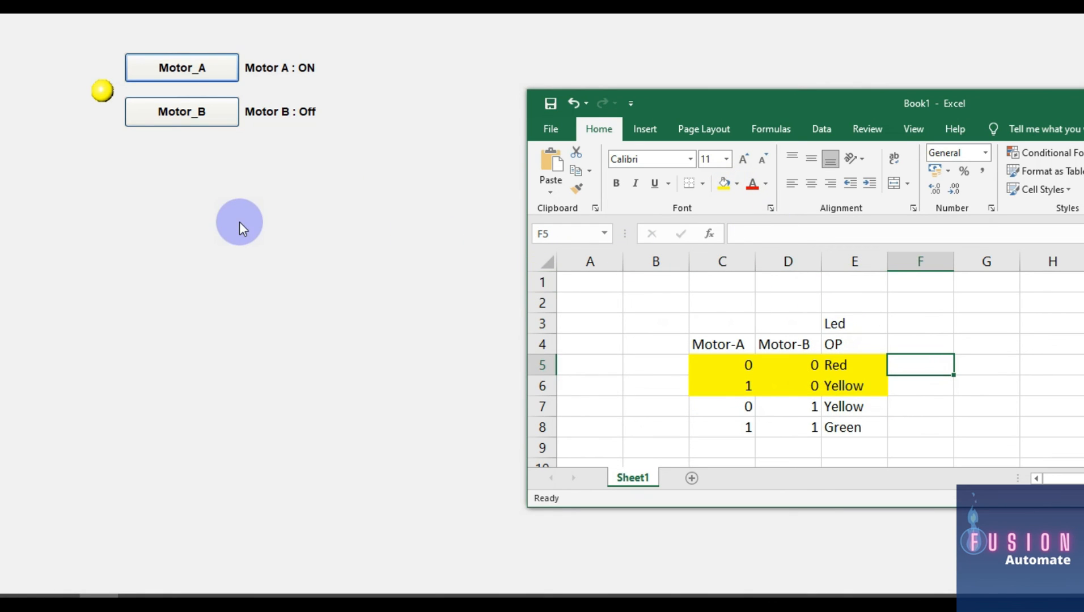
# Step: Switch Motor_A off in the runtime and review the Excel truth table row for Motor-A 0 and Motor-B 1
pyautogui.click(240, 221)
pyautogui.click(180, 72)
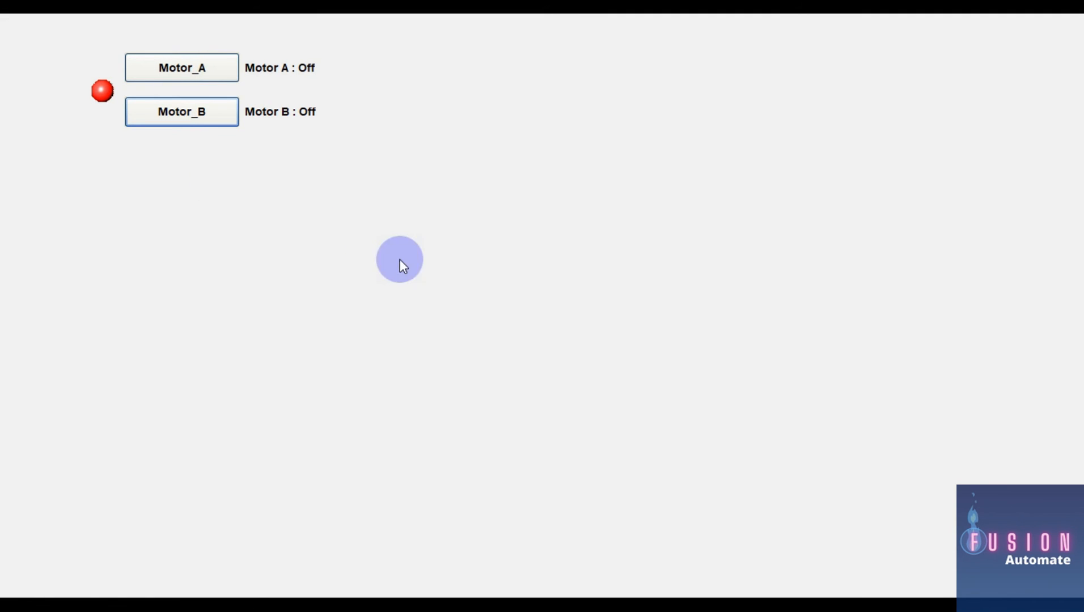
pyautogui.hotkey('alt', 'Tab')
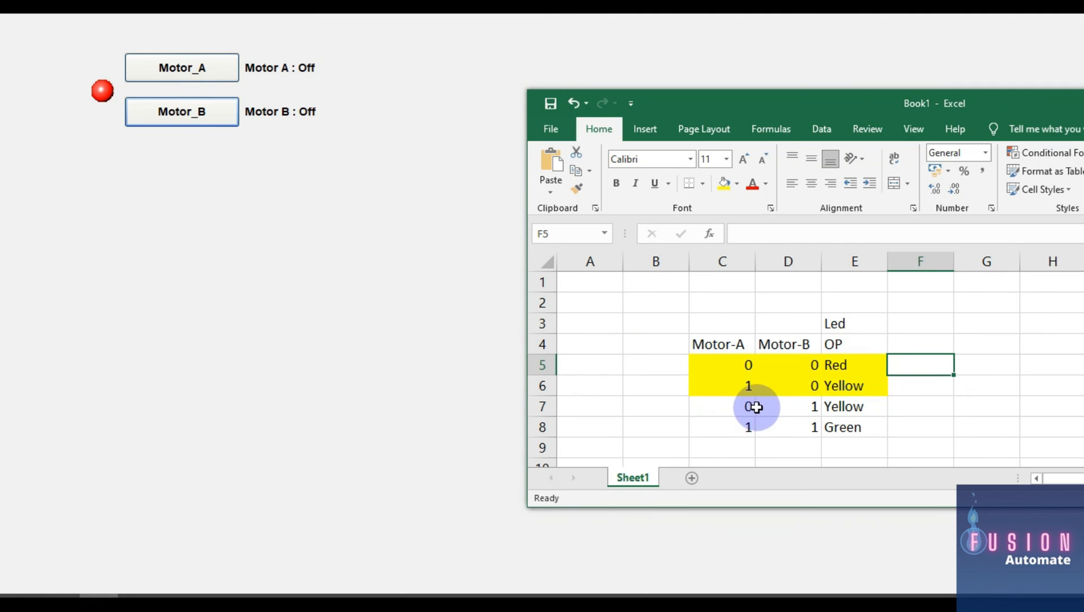
pyautogui.click(775, 407)
pyautogui.click(718, 409)
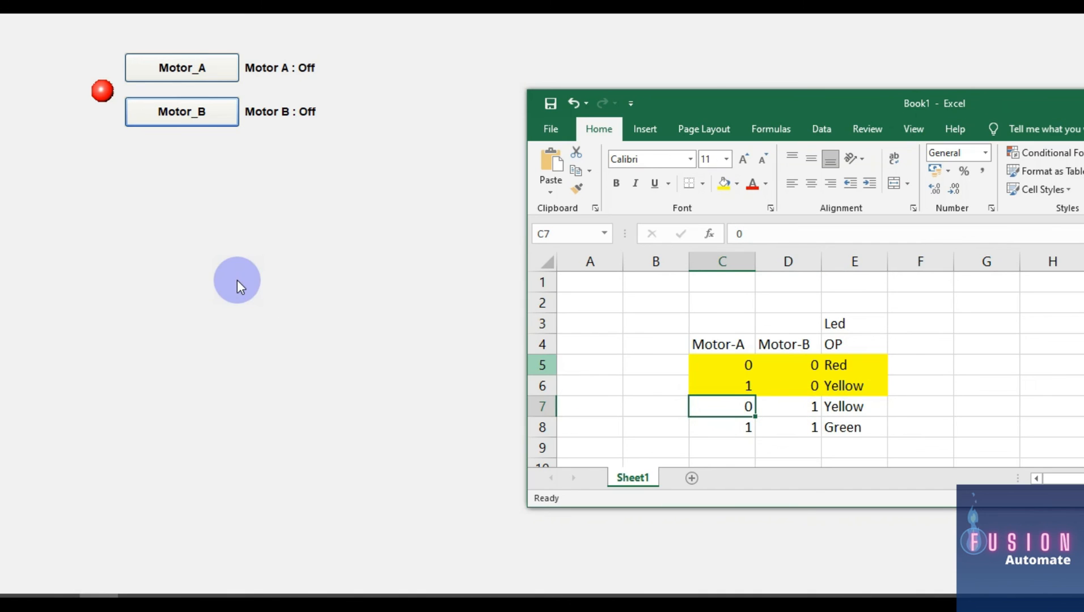
# Step: Switch Motor_B on in the runtime and compare the LED with the Motor-A 0, Motor-B 1 row in Excel
pyautogui.click(203, 234)
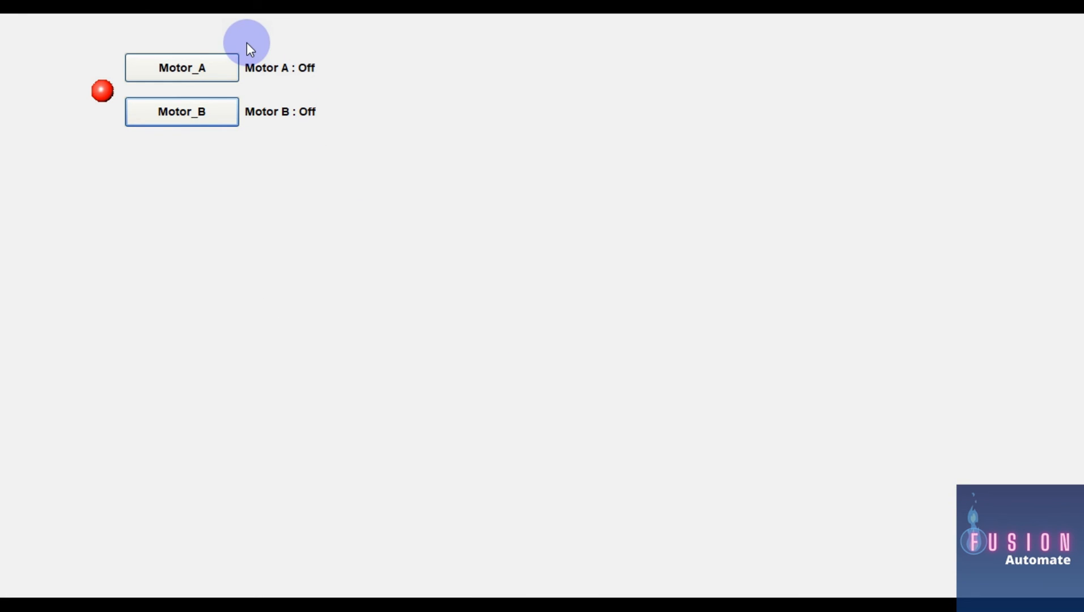
pyautogui.click(210, 119)
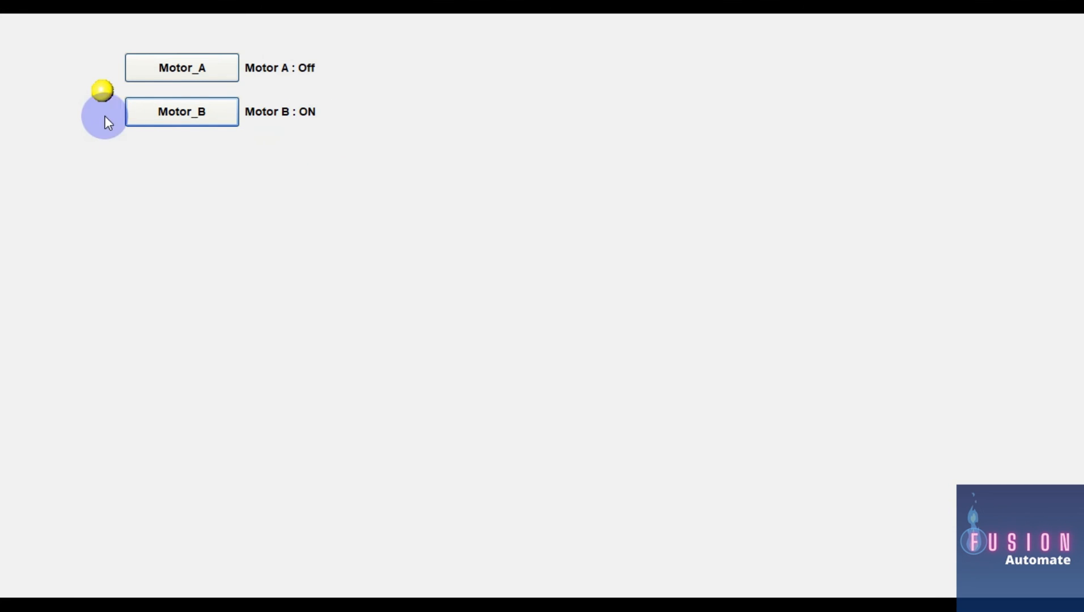
pyautogui.hotkey('alt', 'Tab')
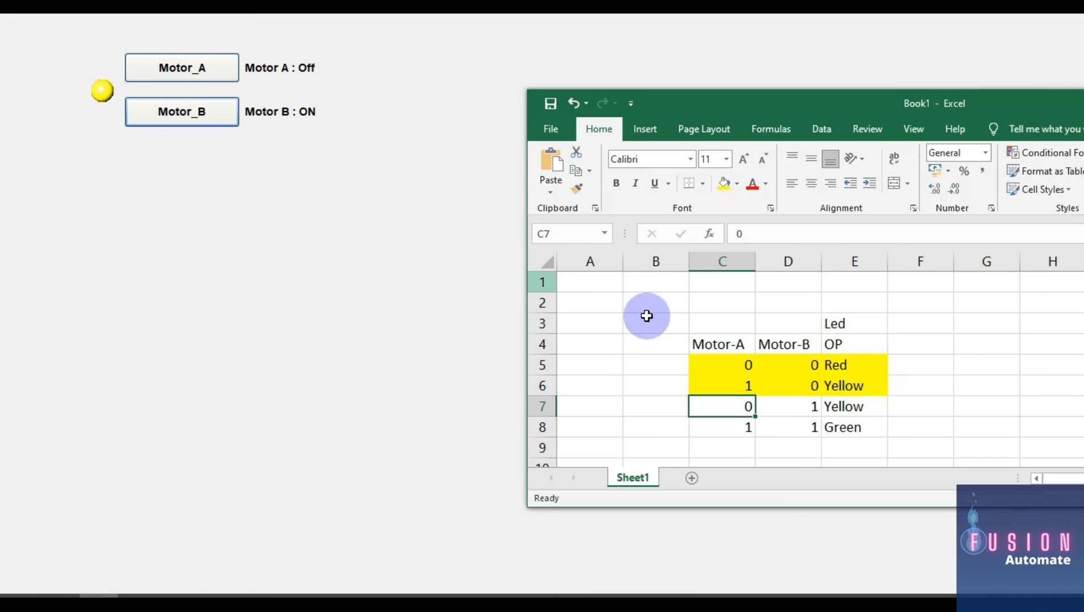
pyautogui.click(839, 408)
pyautogui.click(731, 408)
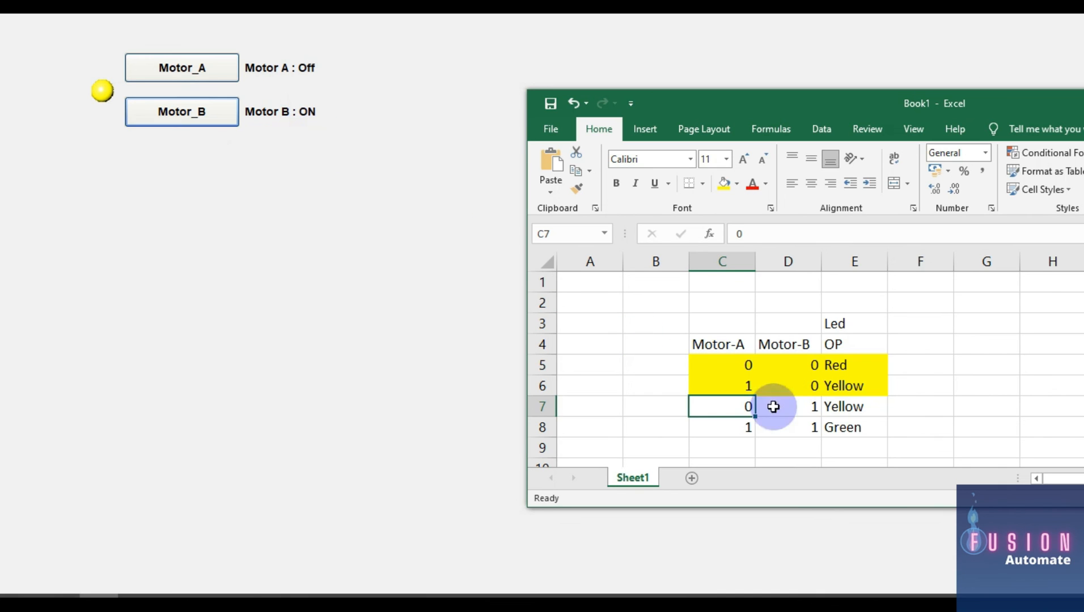
# Step: Fill the Motor-A 0, Motor-B 1 row of the truth table, C7:E7, with yellow
pyautogui.moveTo(717, 414)
pyautogui.mouseDown()
pyautogui.moveTo(873, 411)
pyautogui.moveTo(706, 407)
pyautogui.mouseUp()
pyautogui.press('Return')
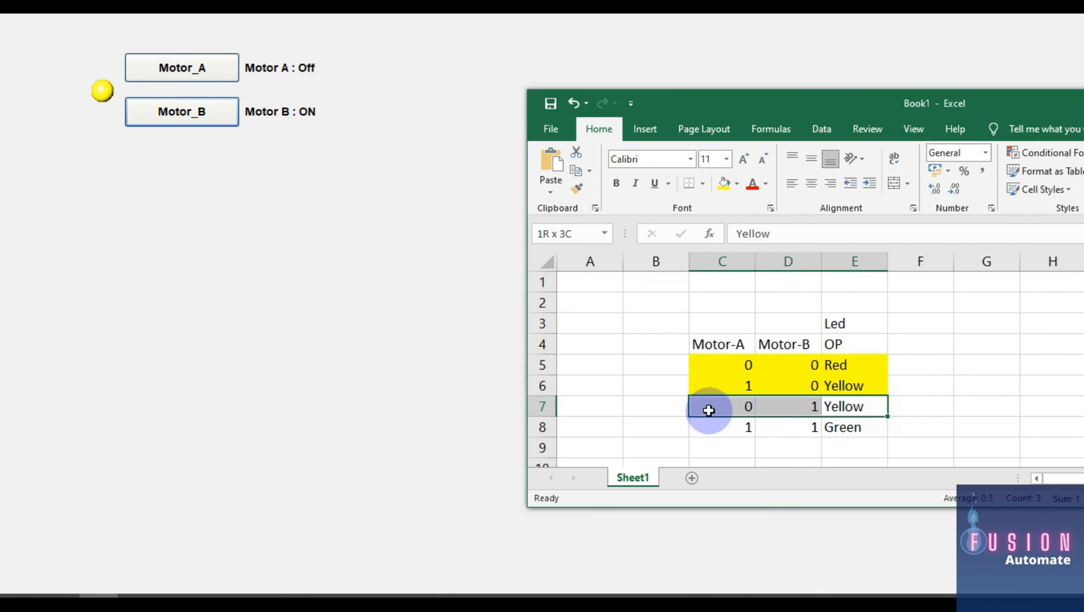
pyautogui.click(722, 183)
pyautogui.click(921, 427)
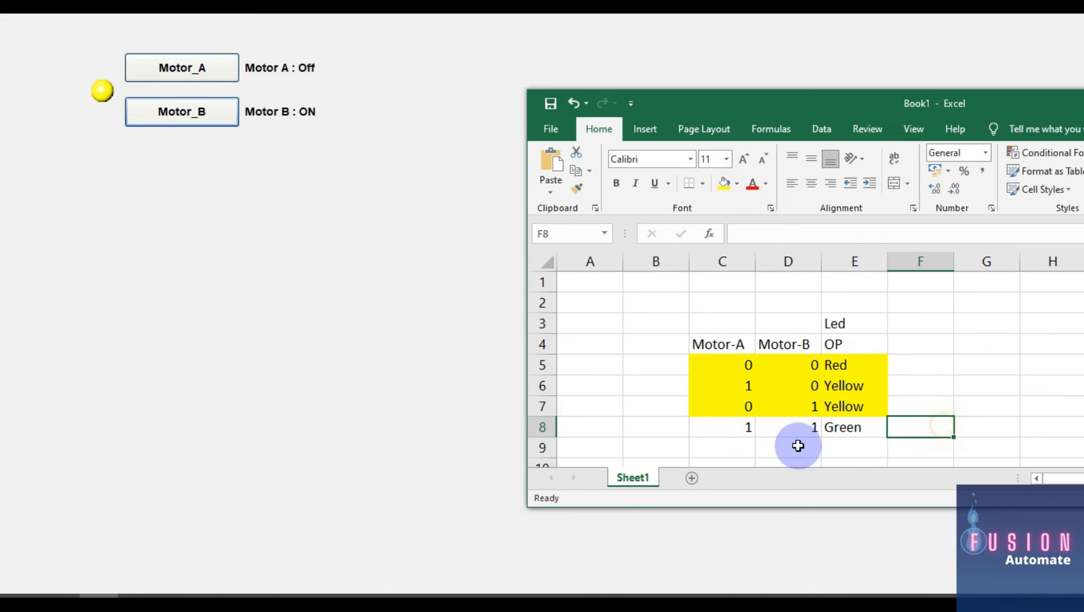
# Step: Review the truth table row for Motor-A 1 and Motor-B 1, and switch Motor_A on in the runtime alongside Motor_B
pyautogui.moveTo(726, 433); pyautogui.dragTo(899, 434)
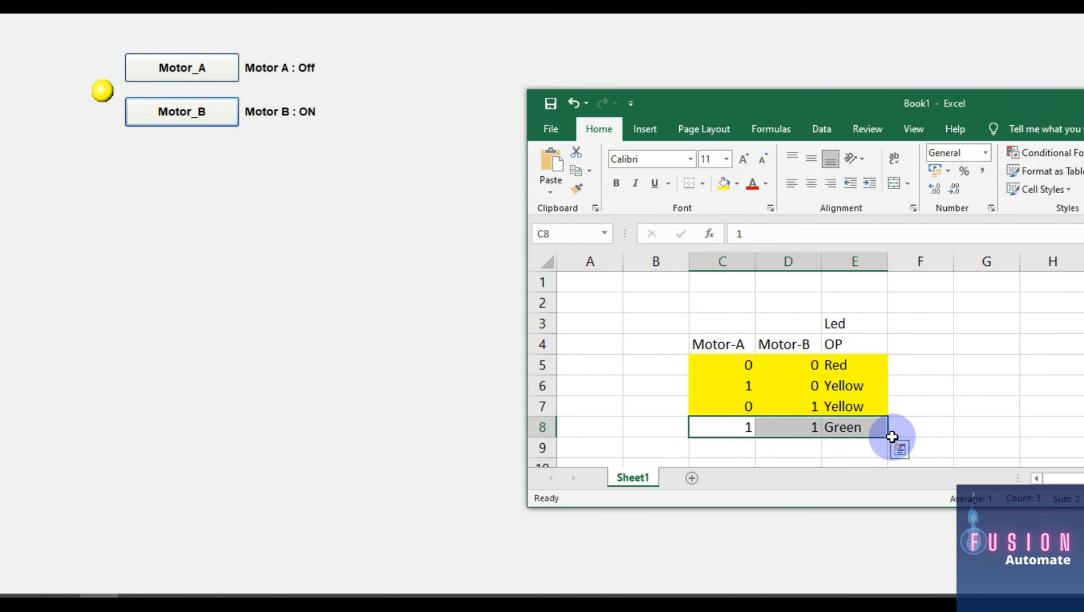
pyautogui.click(352, 291)
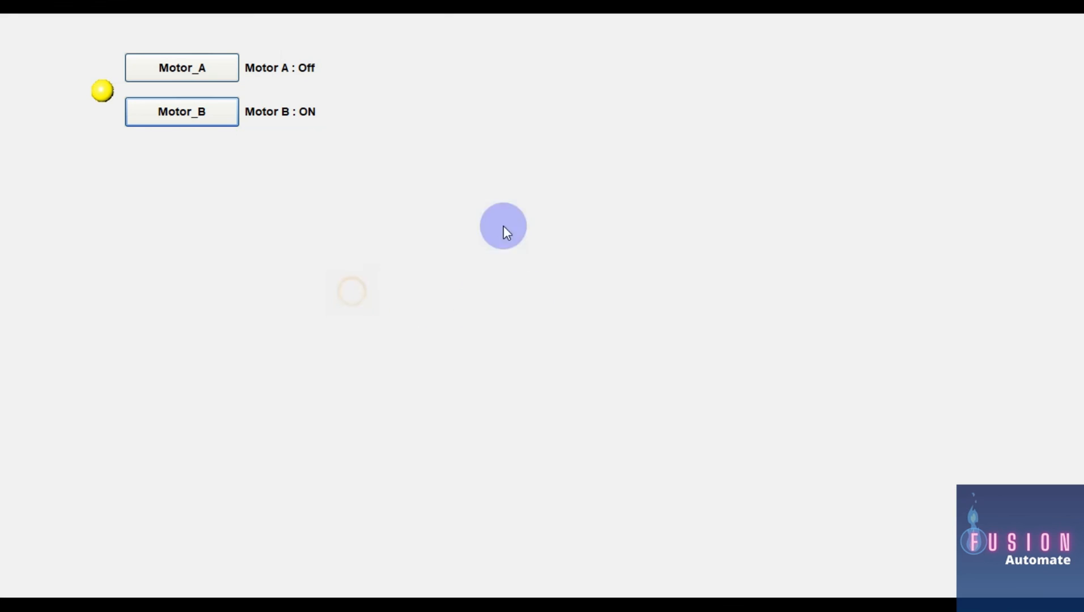
pyautogui.click(202, 67)
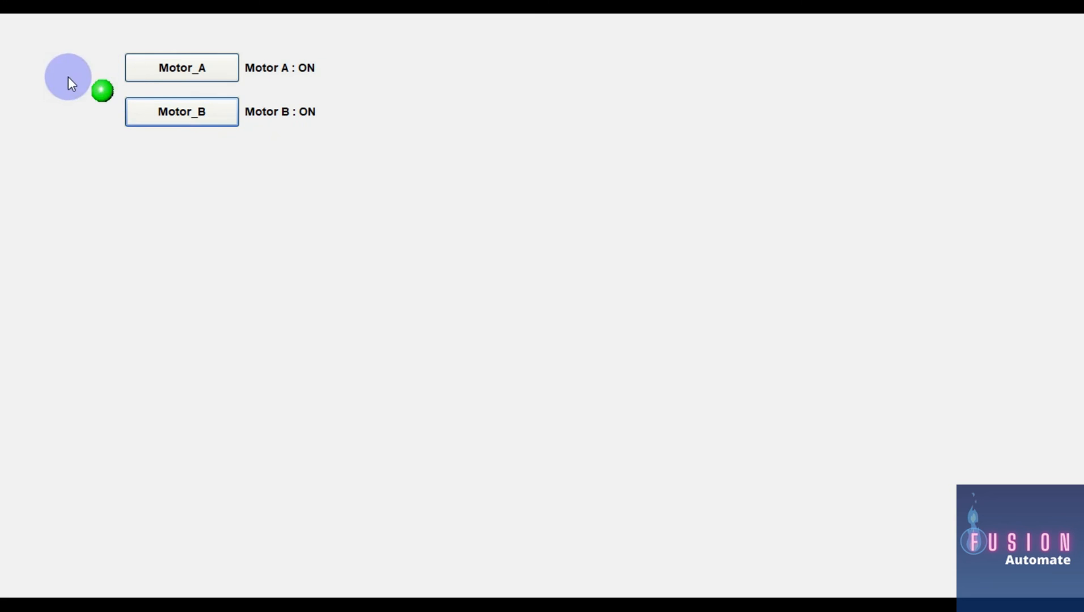
pyautogui.click(120, 71)
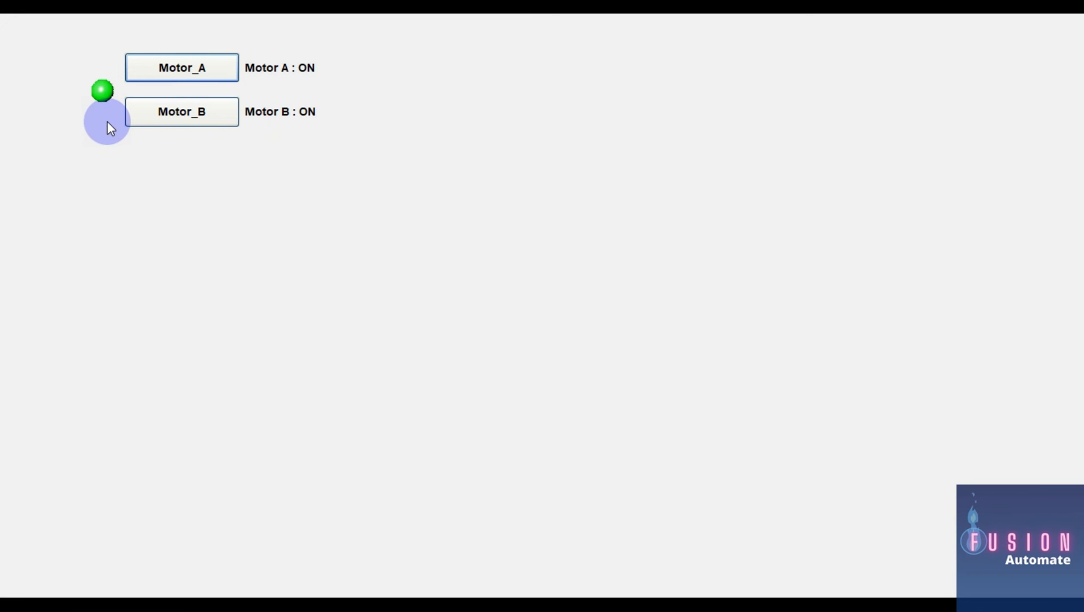
# Step: Return to the Excel truth table and fill the Motor-A 1, Motor-B 1 row, C8:E8, with yellow
pyautogui.hotkey('alt', 'Tab')
pyautogui.click(722, 453)
pyautogui.click(713, 426)
pyautogui.moveTo(776, 425); pyautogui.dragTo(852, 423)
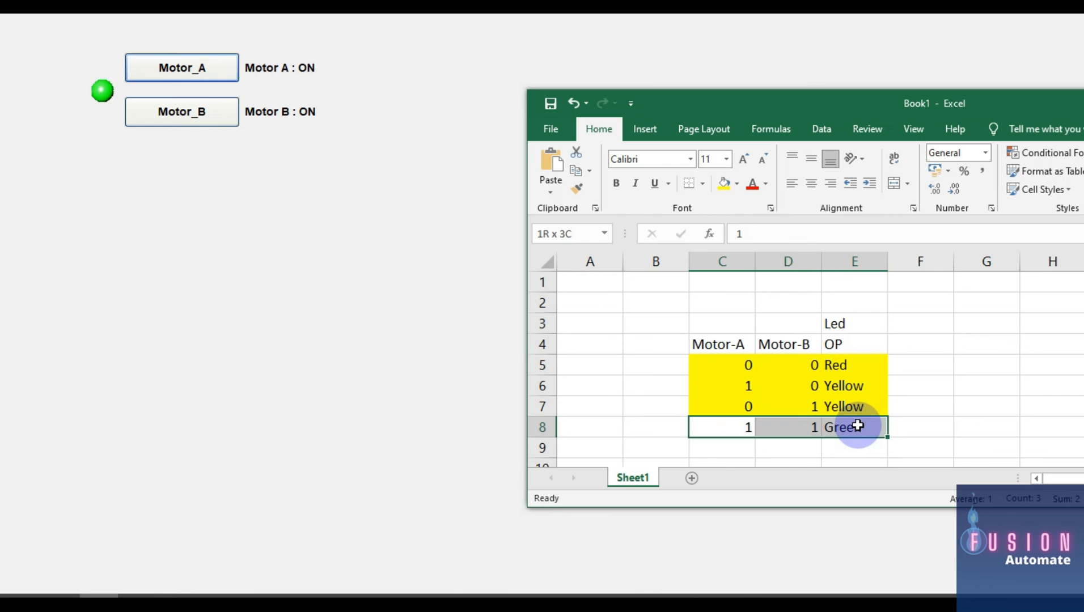
pyautogui.click(726, 185)
pyautogui.click(916, 388)
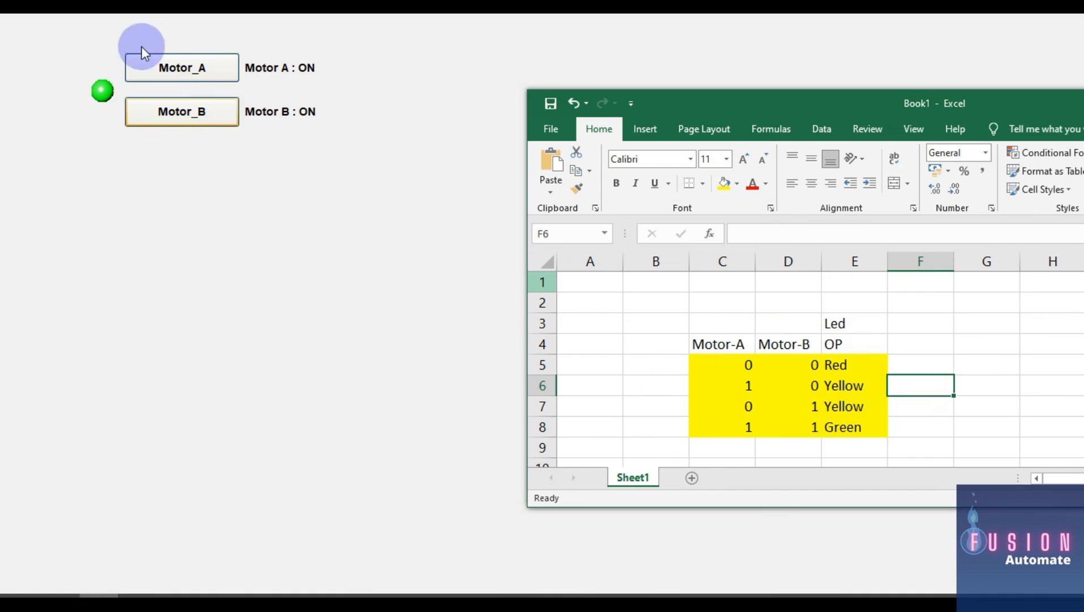
# Step: Return to the runtime page and switch Motor_A and Motor_B off
pyautogui.click(150, 154)
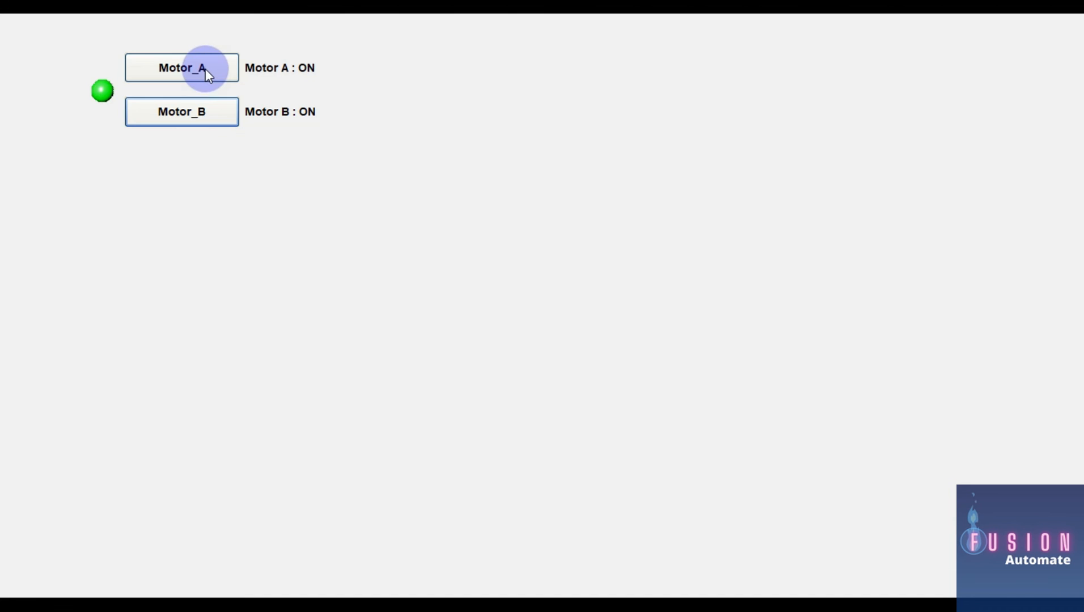
pyautogui.click(205, 69)
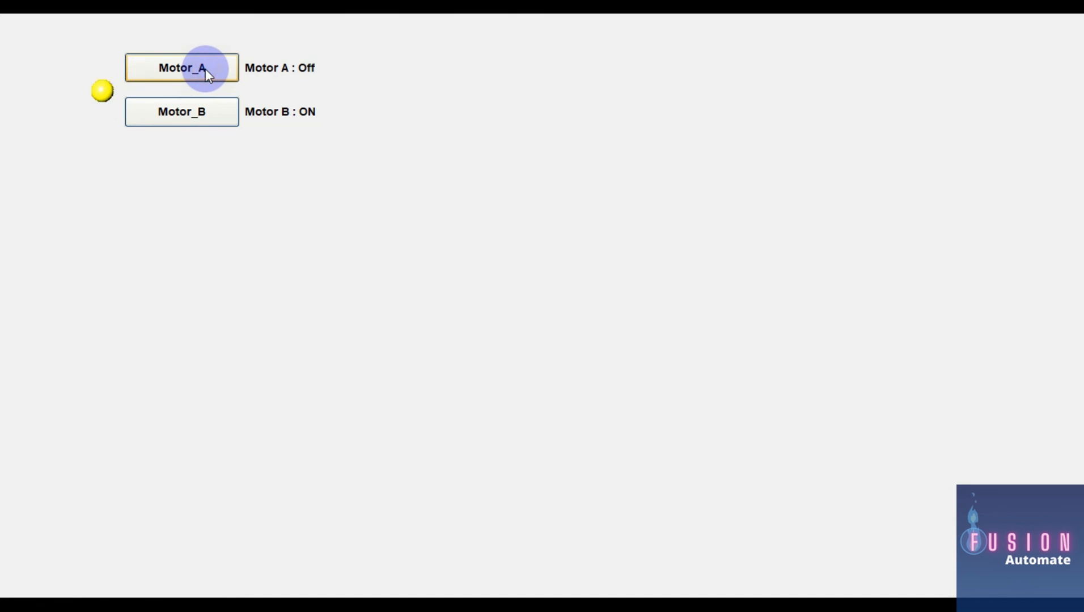
pyautogui.click(188, 116)
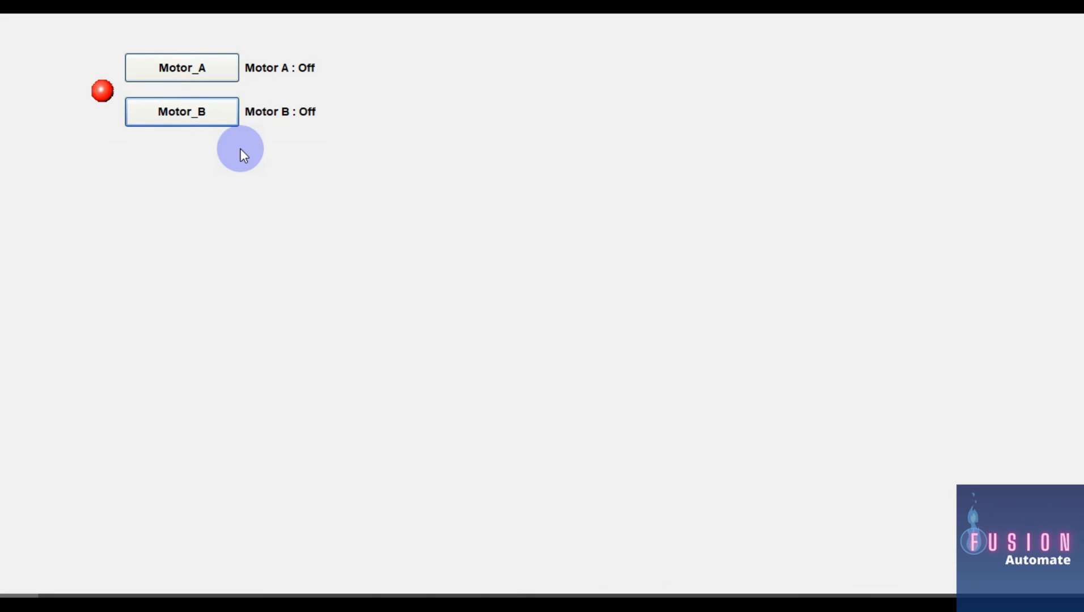
# Step: Bring up the Citect Runtime Manager and shut down all runtime processes
pyautogui.press('super')
pyautogui.click(913, 606)
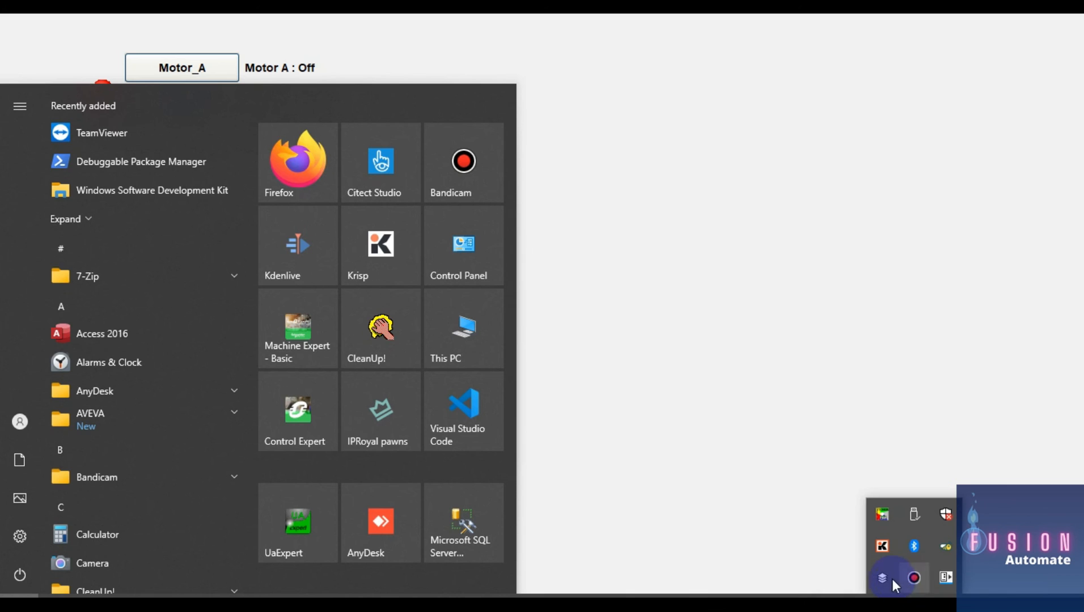
pyautogui.click(931, 573)
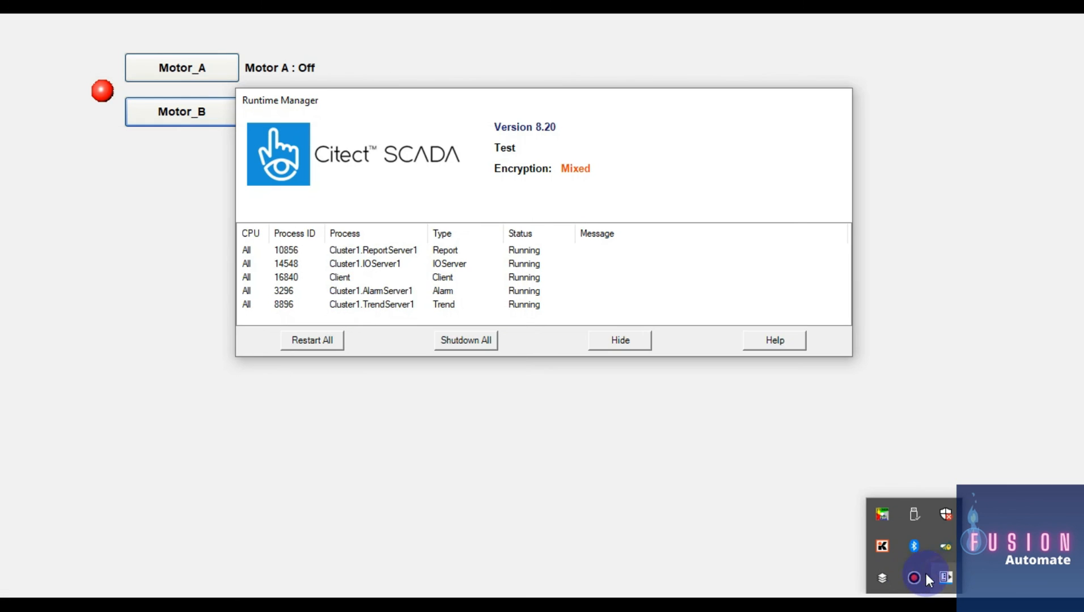
pyautogui.click(479, 342)
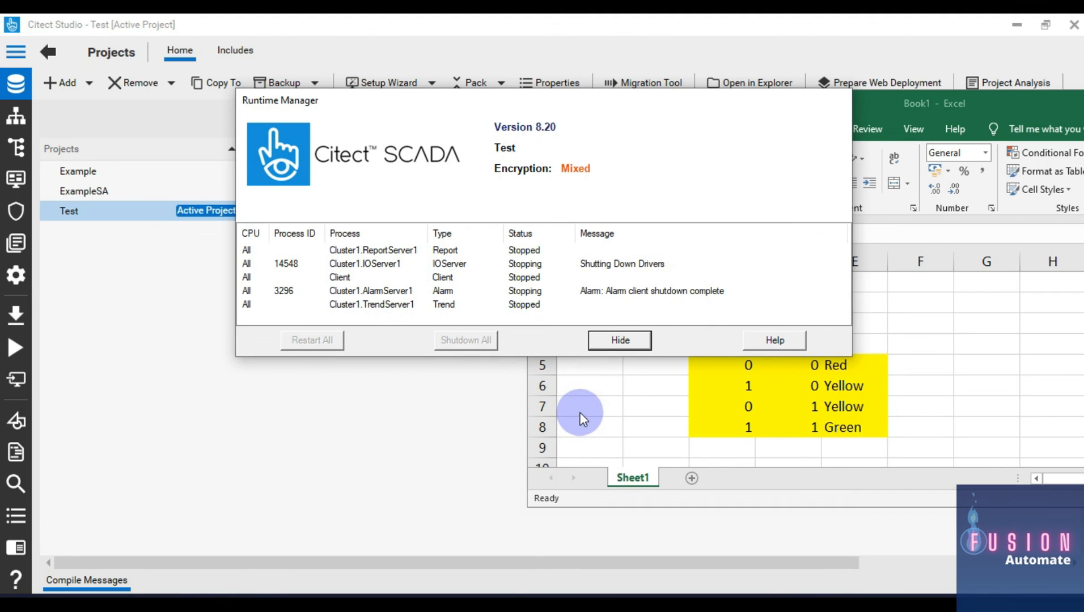
# Step: Review the completed truth table, C5:E8, in Excel and put the workbook window away
pyautogui.click(952, 106)
pyautogui.moveTo(952, 106); pyautogui.dragTo(801, 99)
pyautogui.click(590, 362)
pyautogui.moveTo(601, 391); pyautogui.dragTo(731, 420)
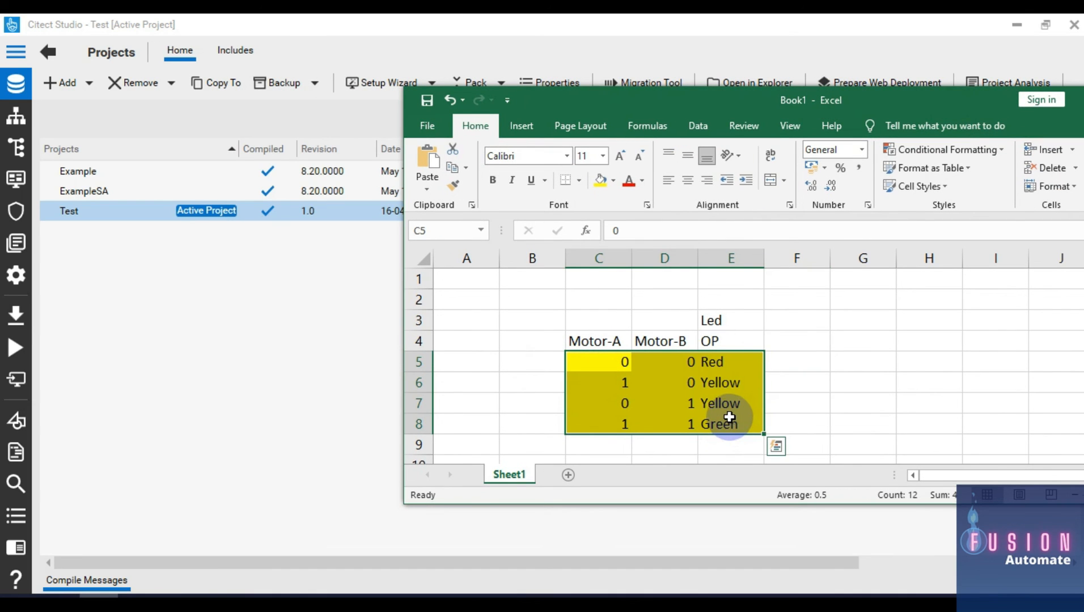
pyautogui.moveTo(831, 96); pyautogui.dragTo(611, 98)
pyautogui.click(906, 103)
# Step: Switch to Citect Graphics Builder and open Page_1 of the Test project
pyautogui.click(177, 597)
pyautogui.click(38, 56)
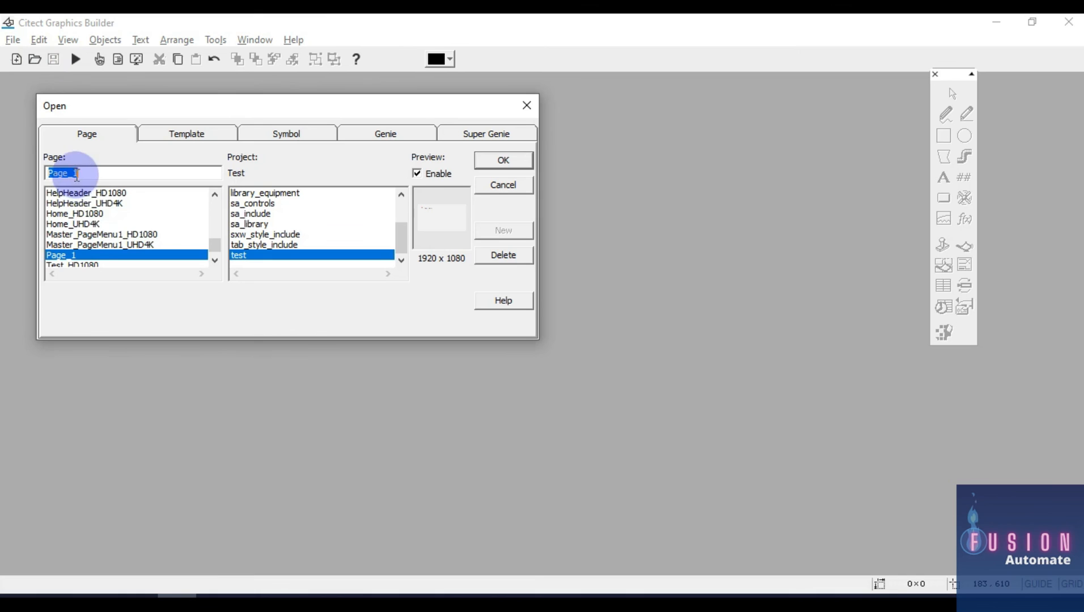
pyautogui.doubleClick(72, 254)
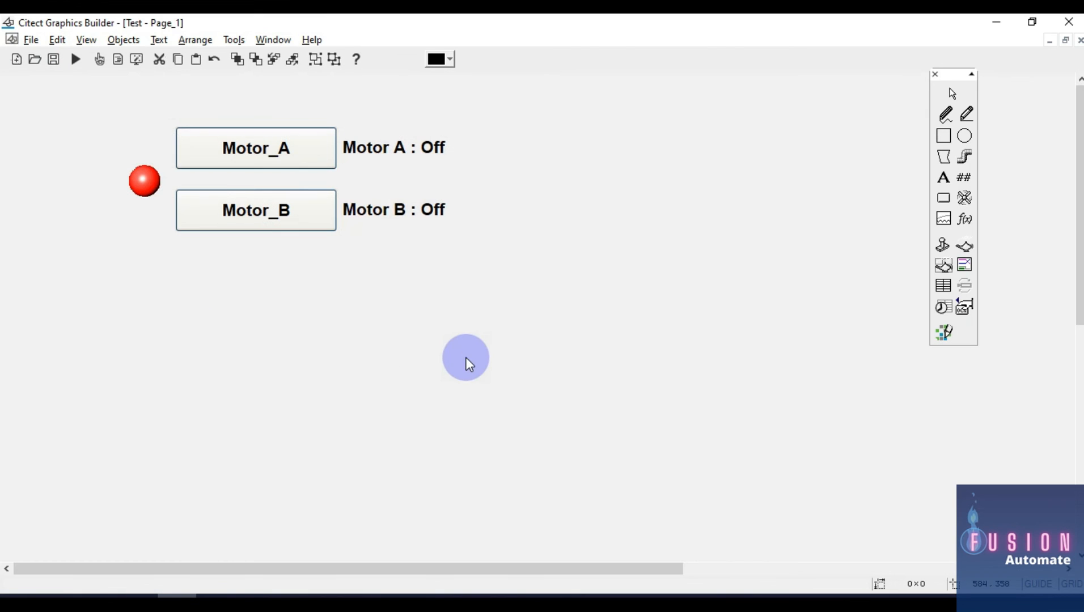
# Step: Preview the Numeric display value type in the Motor A status text's properties and close them without applying it
pyautogui.moveTo(541, 181); pyautogui.dragTo(342, 121)
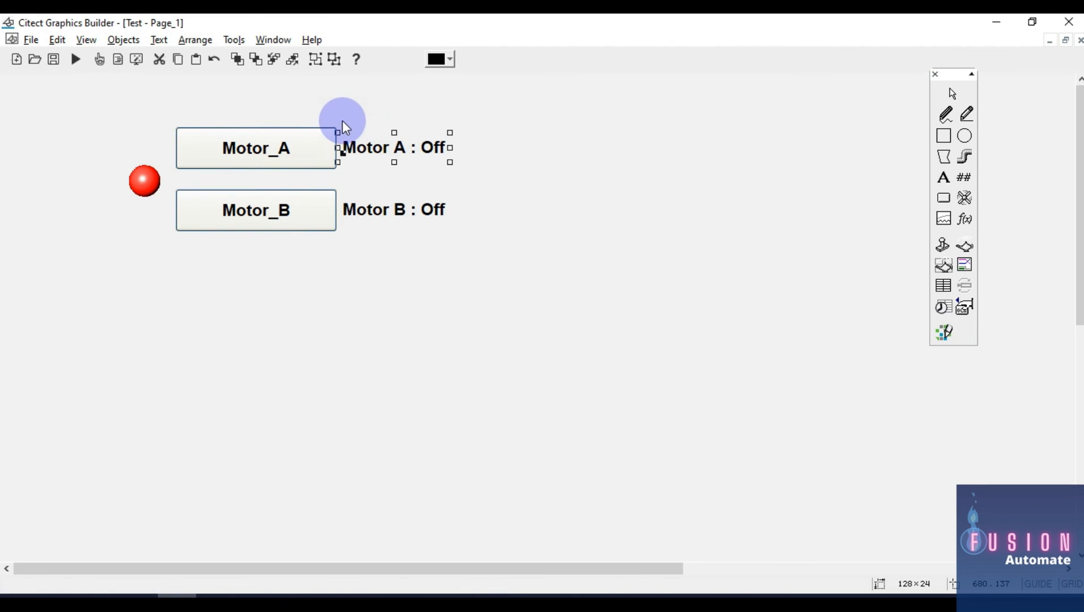
pyautogui.doubleClick(374, 145)
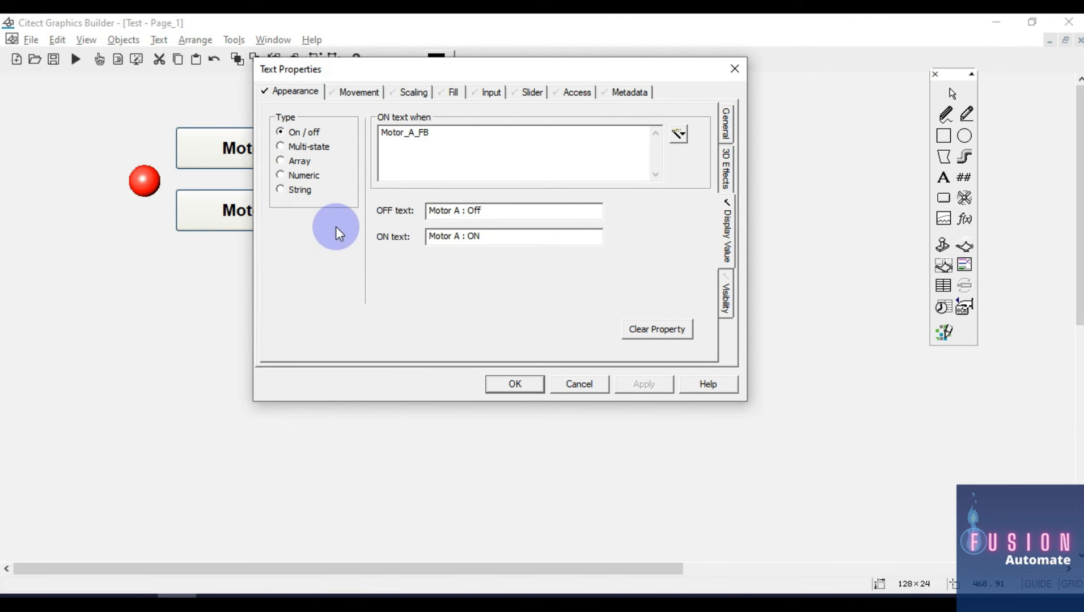
pyautogui.click(308, 178)
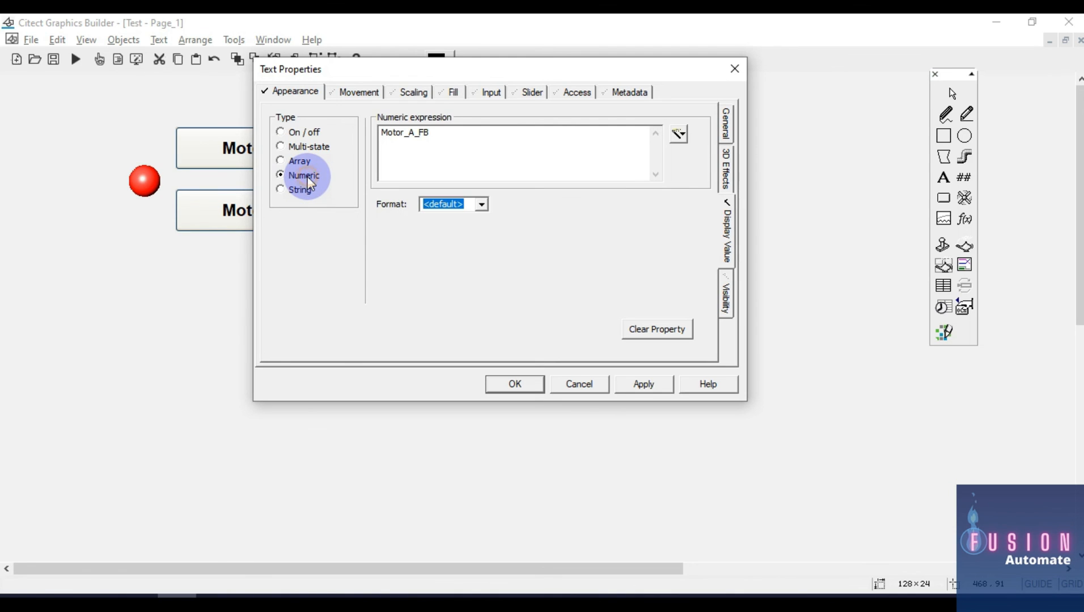
pyautogui.click(732, 78)
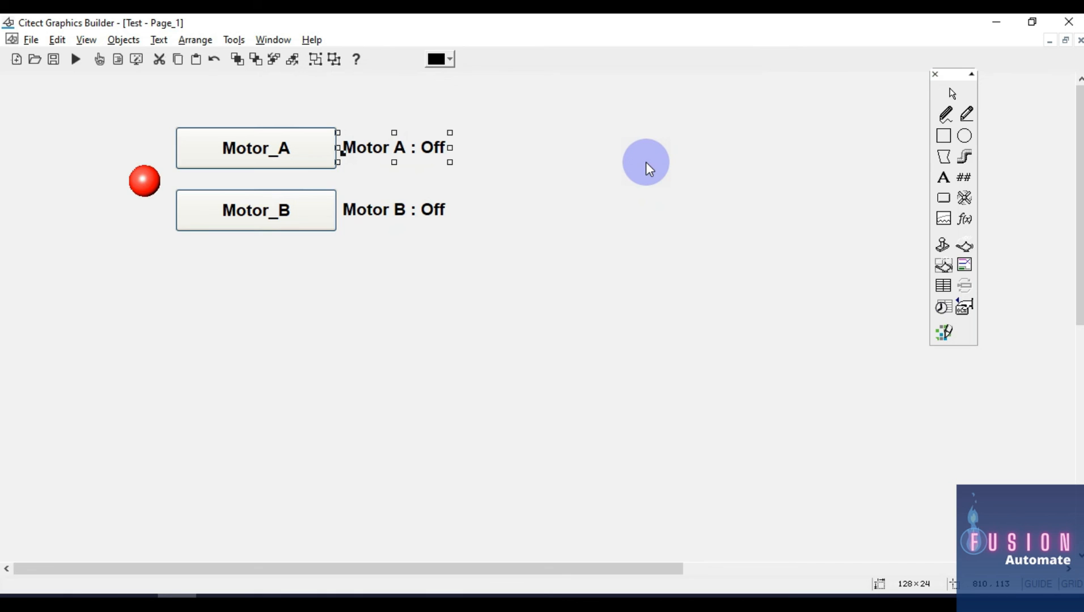
# Step: Review the On / off display value settings of the Motor A status text, including its OFF and ON texts
pyautogui.moveTo(622, 164); pyautogui.dragTo(375, 133)
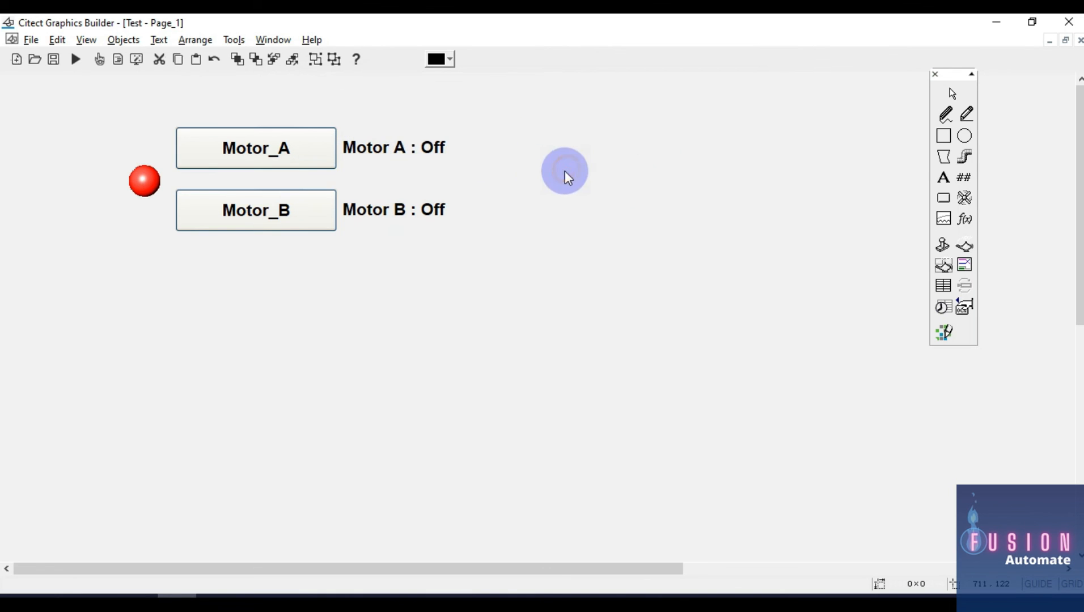
pyautogui.doubleClick(392, 145)
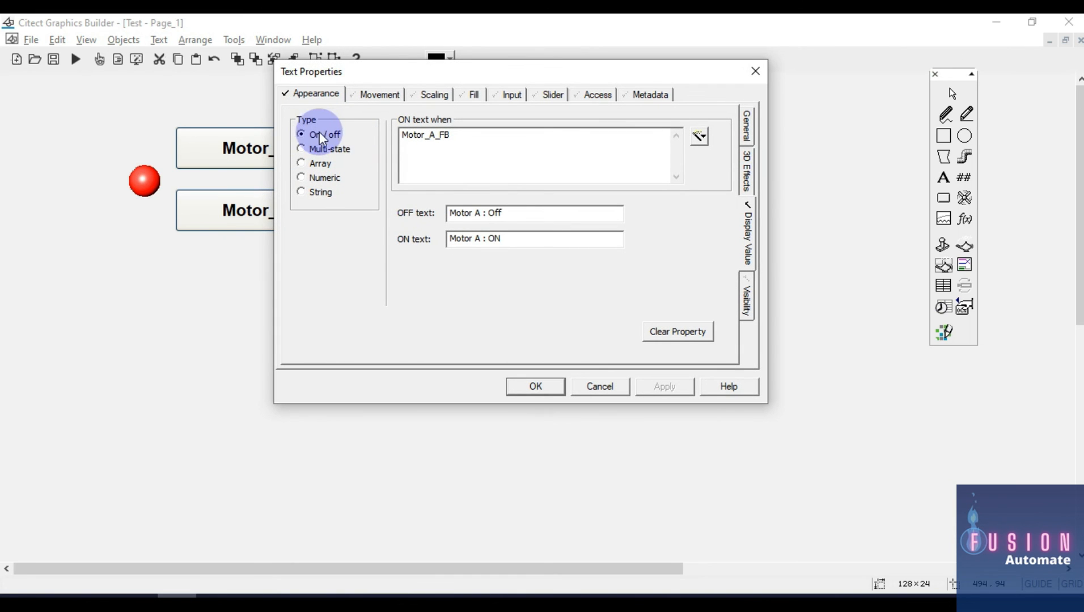
pyautogui.moveTo(402, 74); pyautogui.dragTo(630, 131)
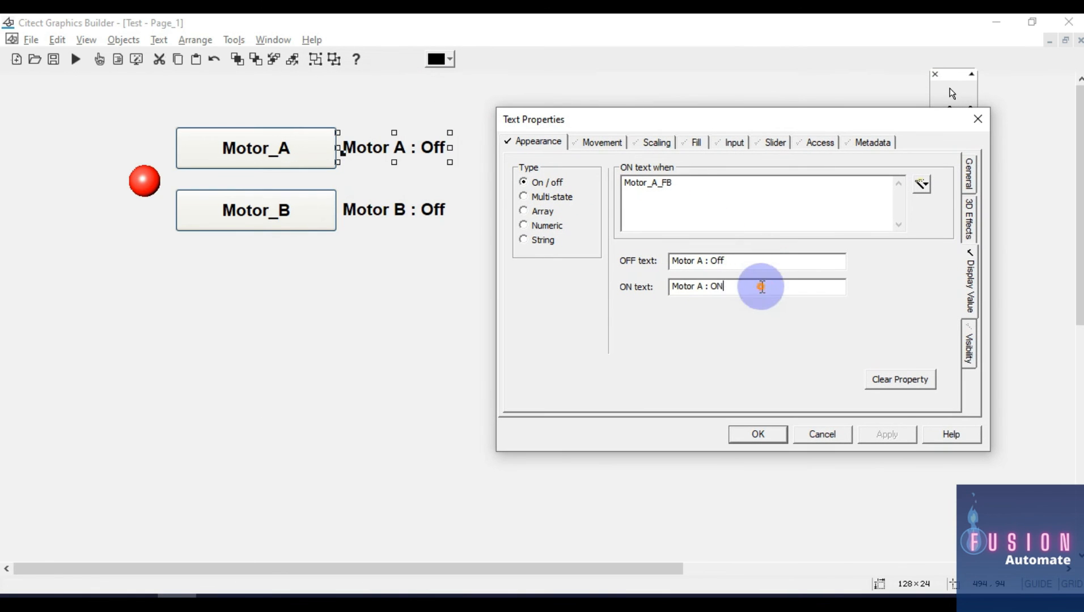
pyautogui.press('Tab')
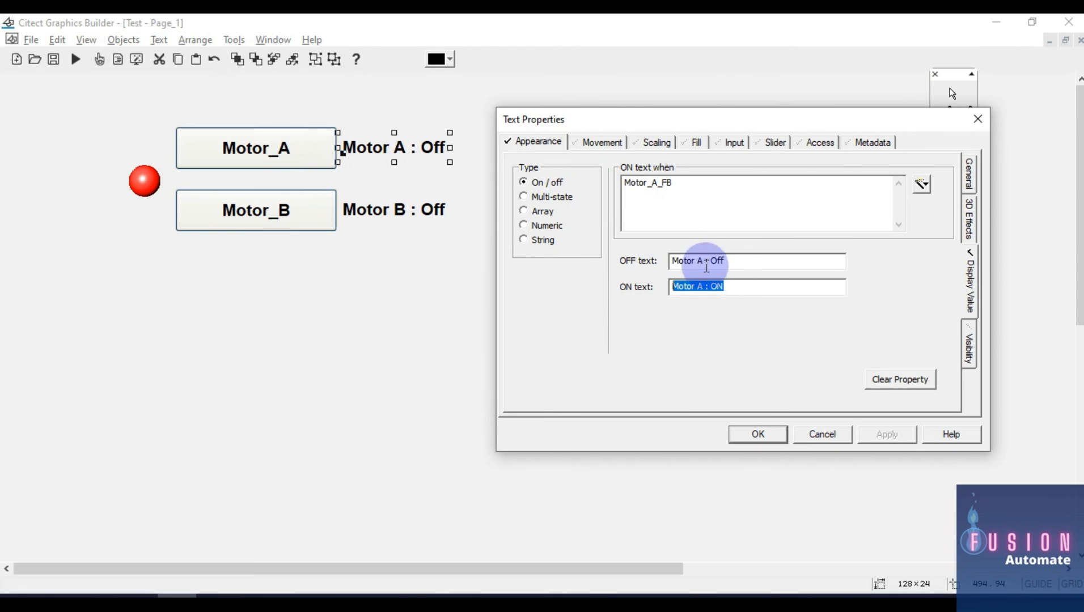
pyautogui.hotkey('shift', 'Tab')
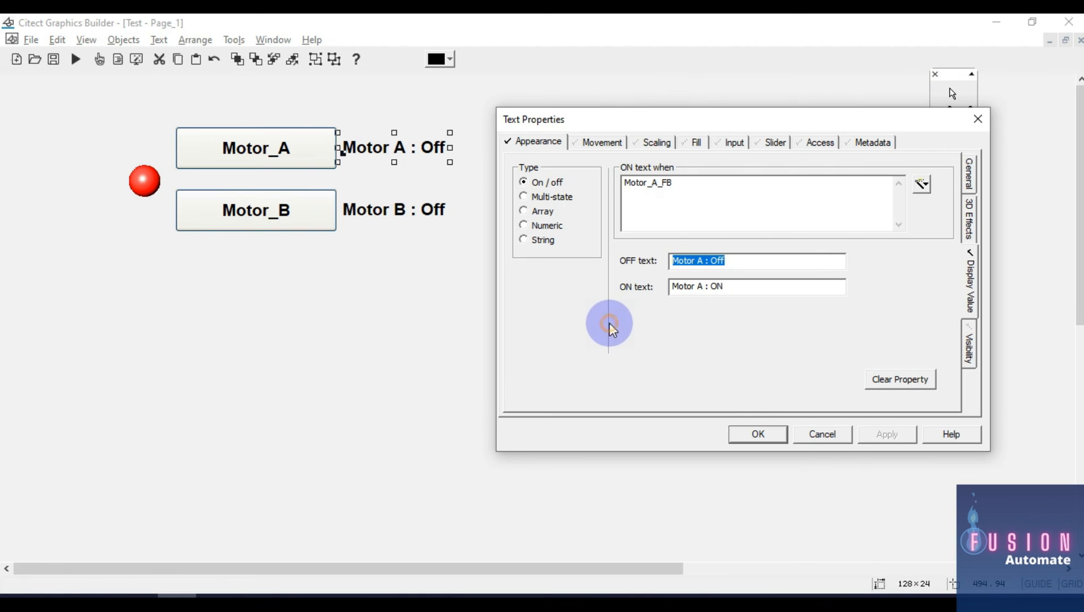
# Step: Preview the String, Numeric, Array and Multi-state display value types for the Motor A status text, and close its properties without applying
pyautogui.click(537, 242)
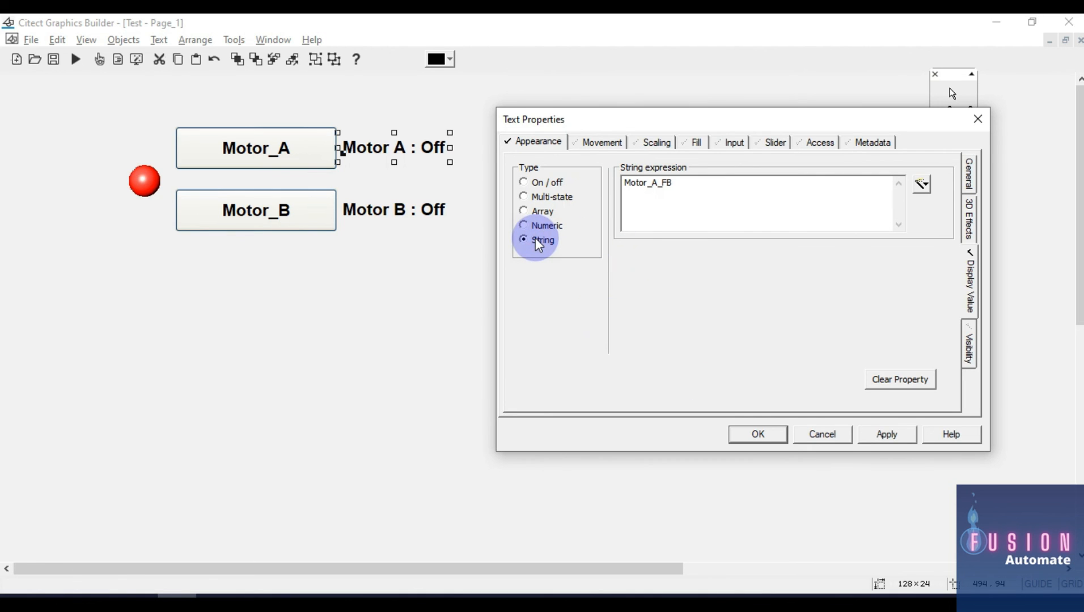
pyautogui.click(549, 226)
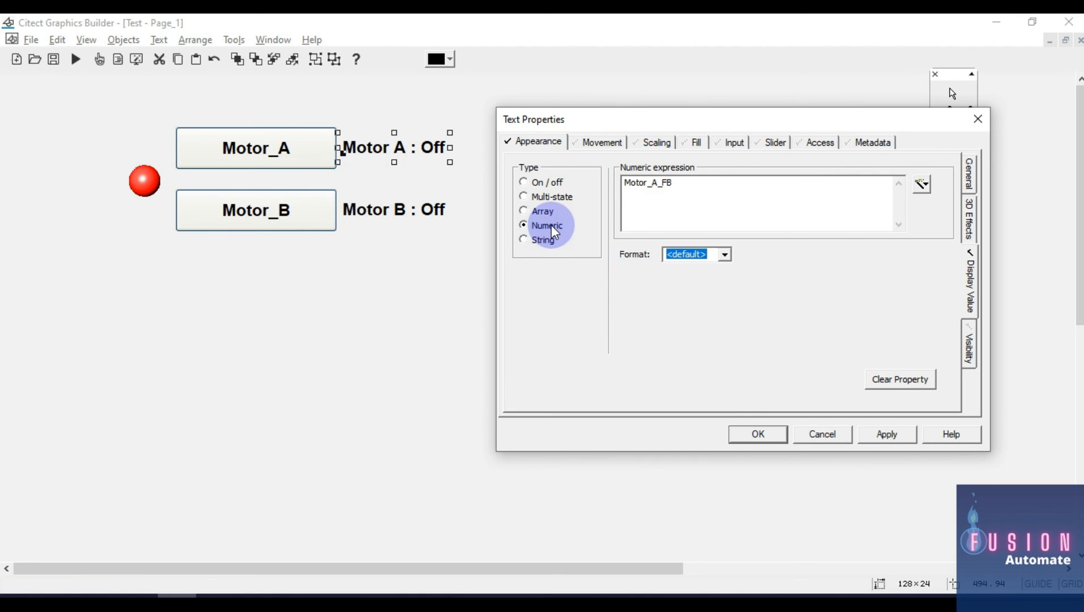
pyautogui.click(546, 214)
pyautogui.click(565, 200)
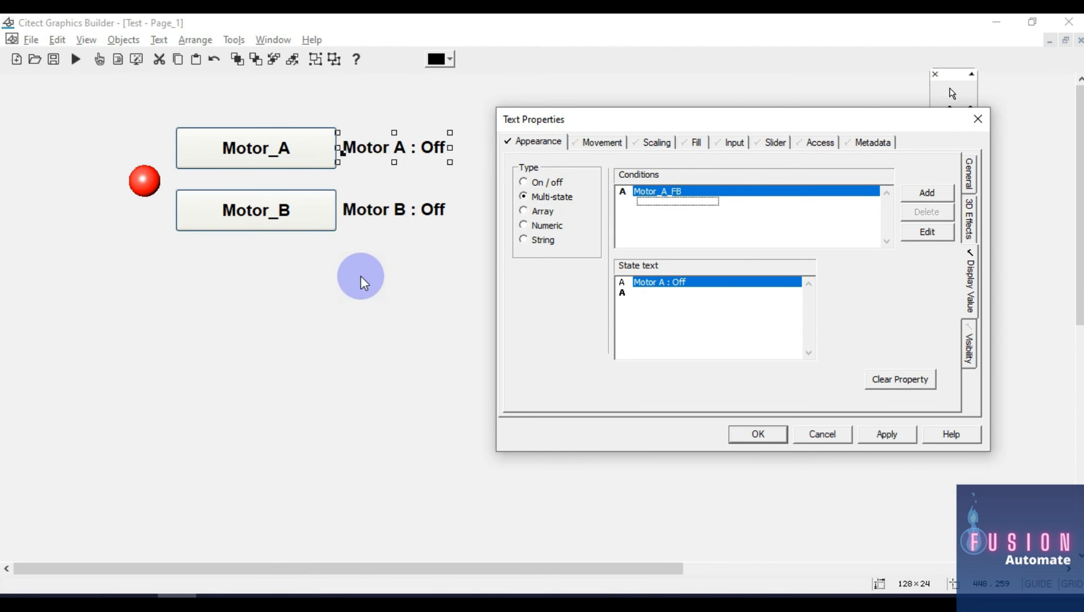
pyautogui.click(980, 118)
pyautogui.click(421, 249)
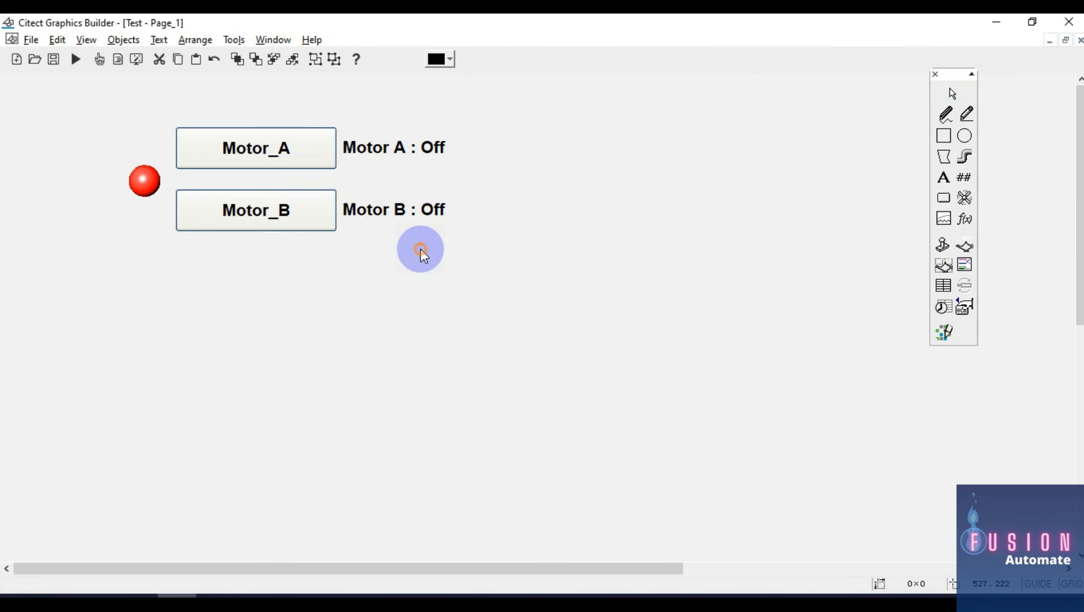
# Step: Review the LED symbol set's multi-state conditions and state symbols, and close its properties unchanged
pyautogui.moveTo(69, 133); pyautogui.dragTo(177, 203)
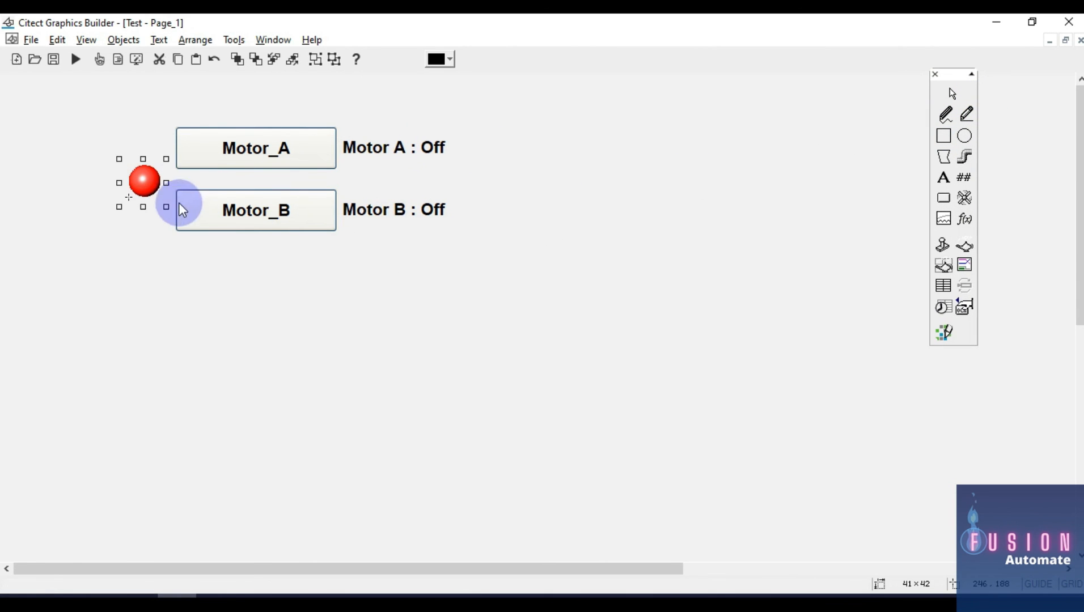
pyautogui.doubleClick(146, 182)
pyautogui.moveTo(175, 105); pyautogui.dragTo(619, 108)
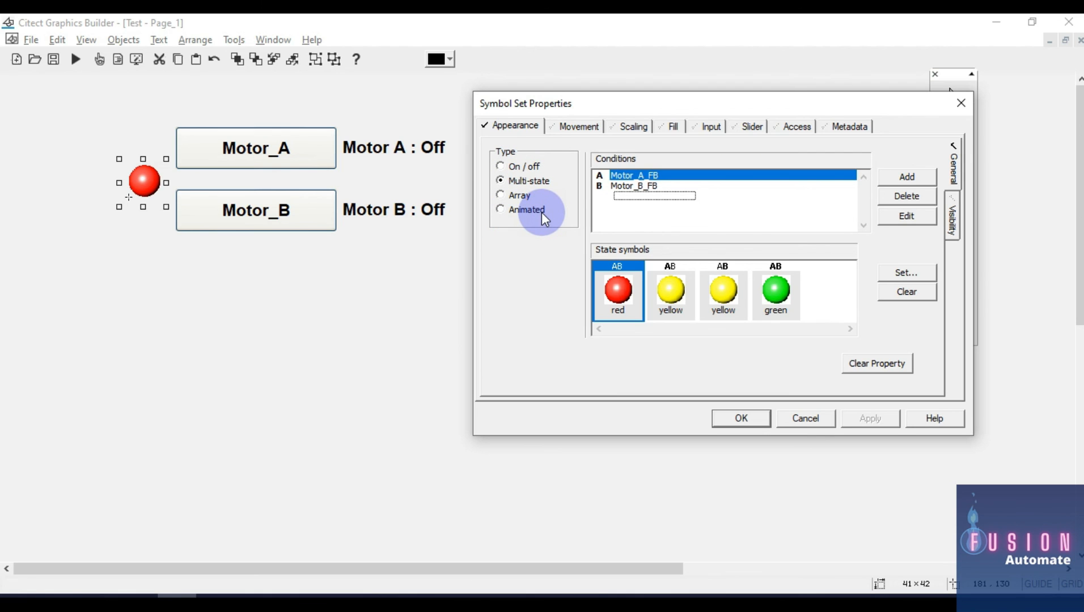
pyautogui.click(953, 105)
pyautogui.click(467, 290)
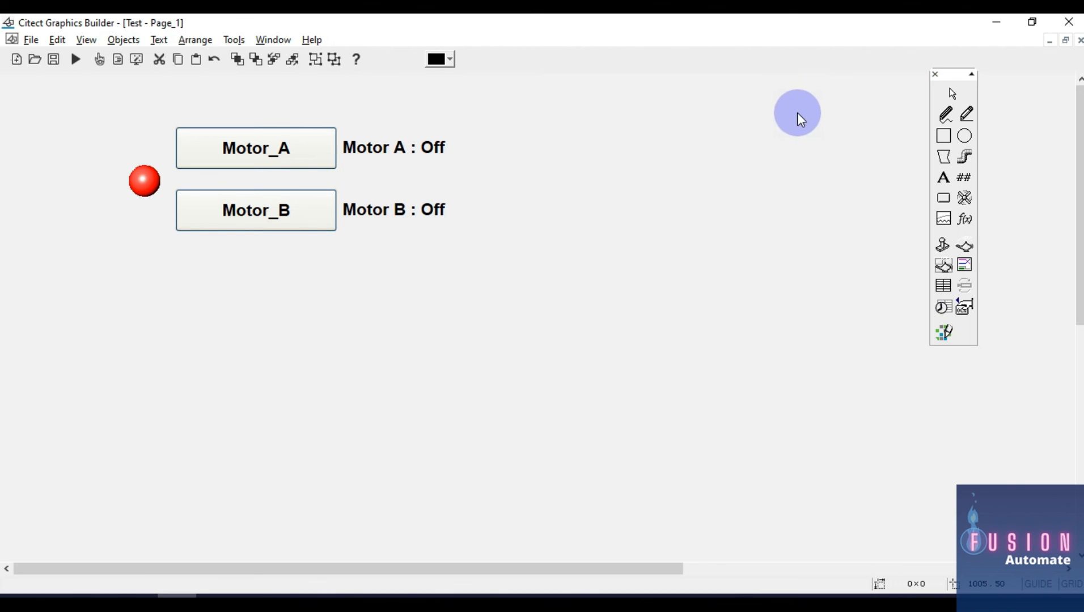
# Step: Examine the Movement, Scaling and Fill properties of the LED symbol set and close the dialog without changes
pyautogui.click(145, 181)
pyautogui.click(342, 317)
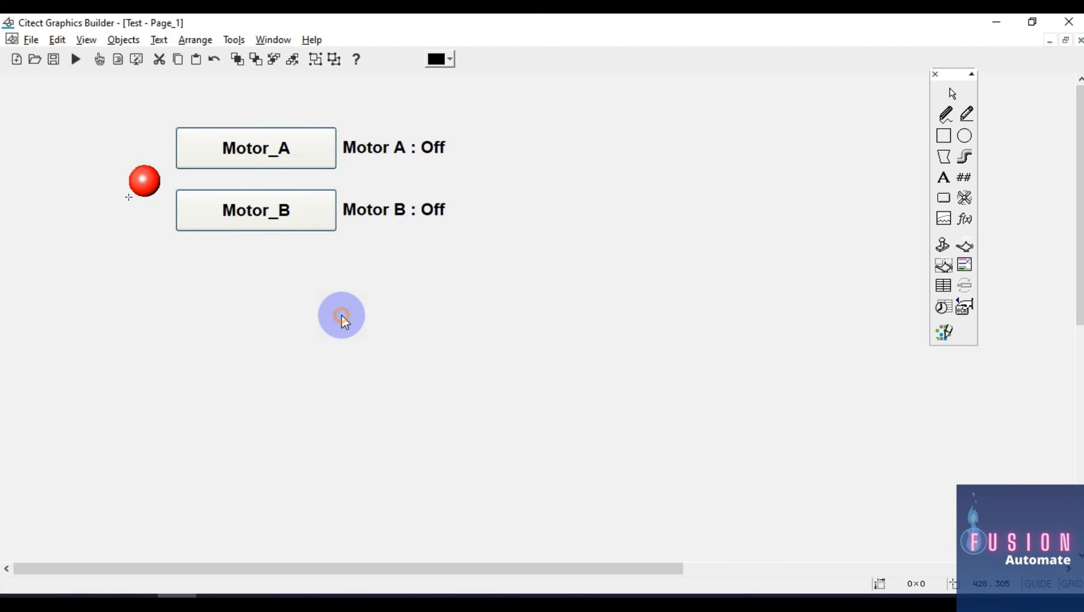
pyautogui.click(155, 189)
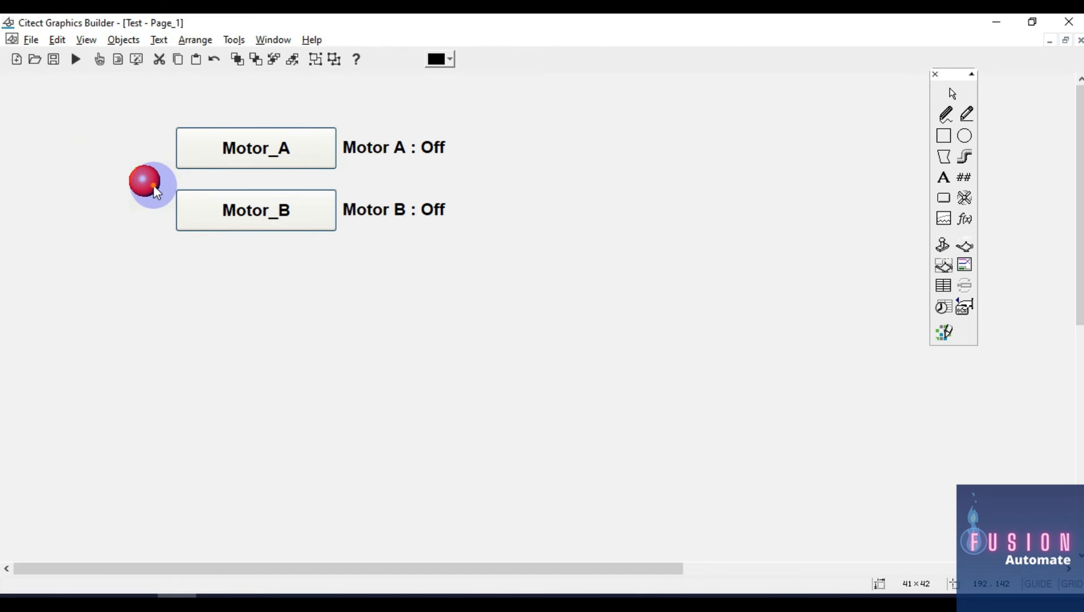
pyautogui.doubleClick(156, 192)
pyautogui.moveTo(174, 116); pyautogui.dragTo(443, 126)
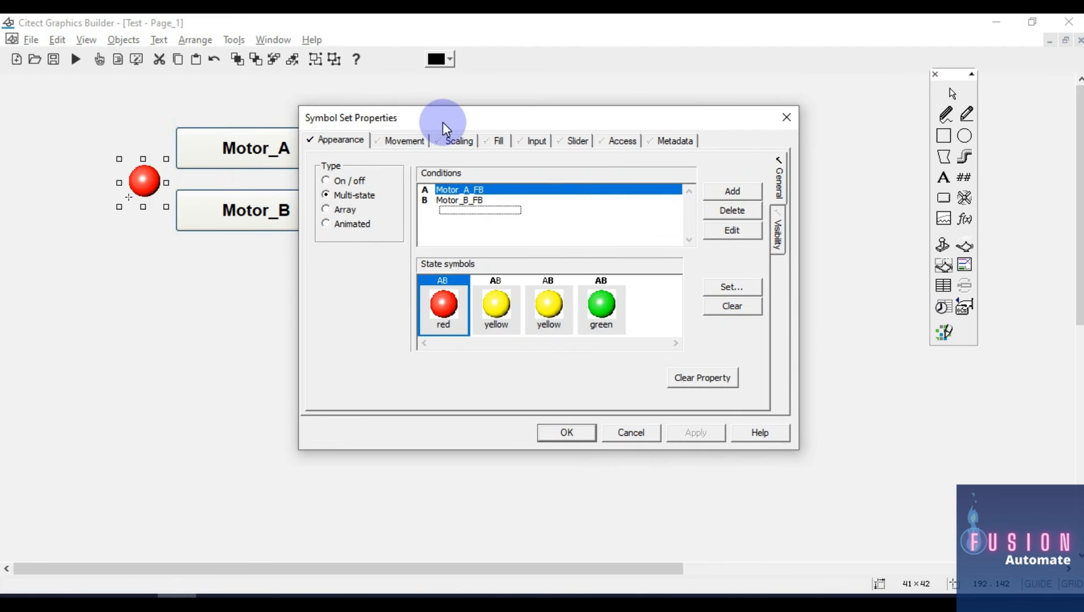
pyautogui.click(403, 139)
pyautogui.click(459, 140)
pyautogui.click(496, 141)
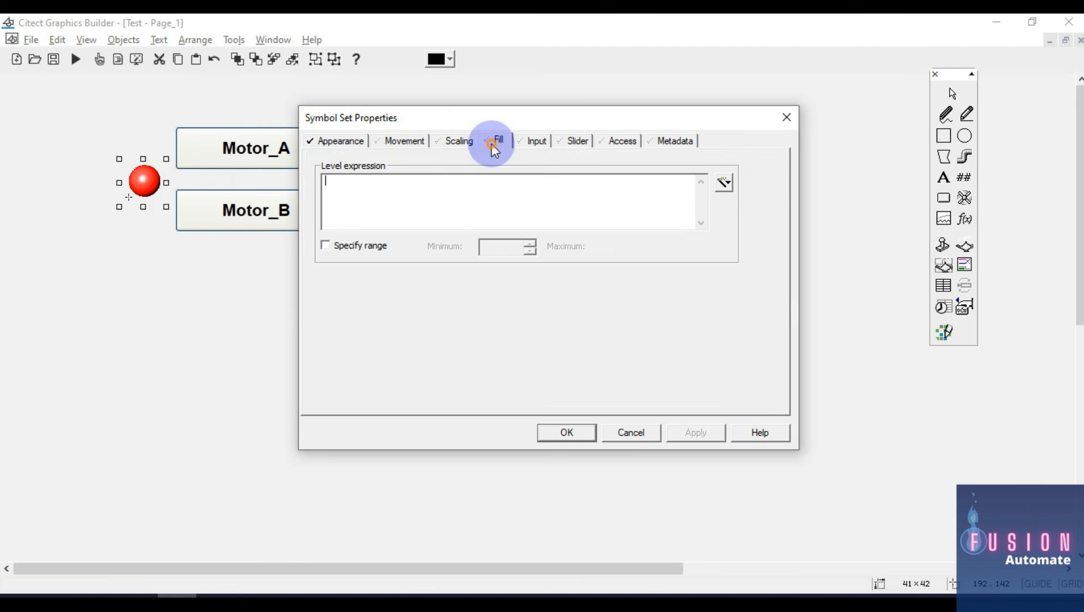
pyautogui.click(787, 118)
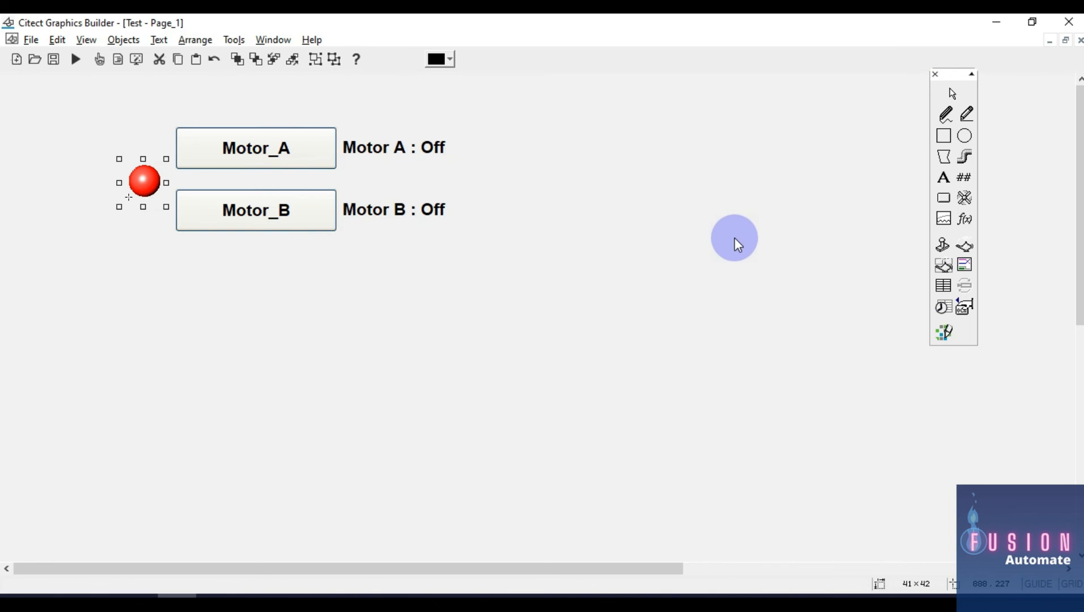
# Step: Close Citect Graphics Builder and minimize Citect Studio to return to the desktop
pyautogui.click(1069, 21)
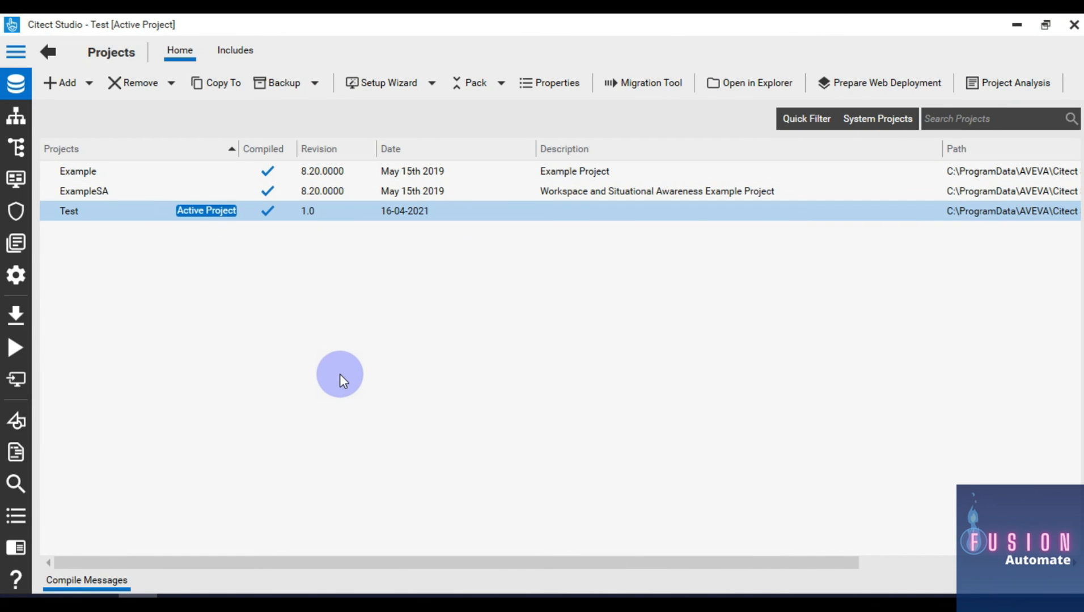
pyautogui.click(1007, 23)
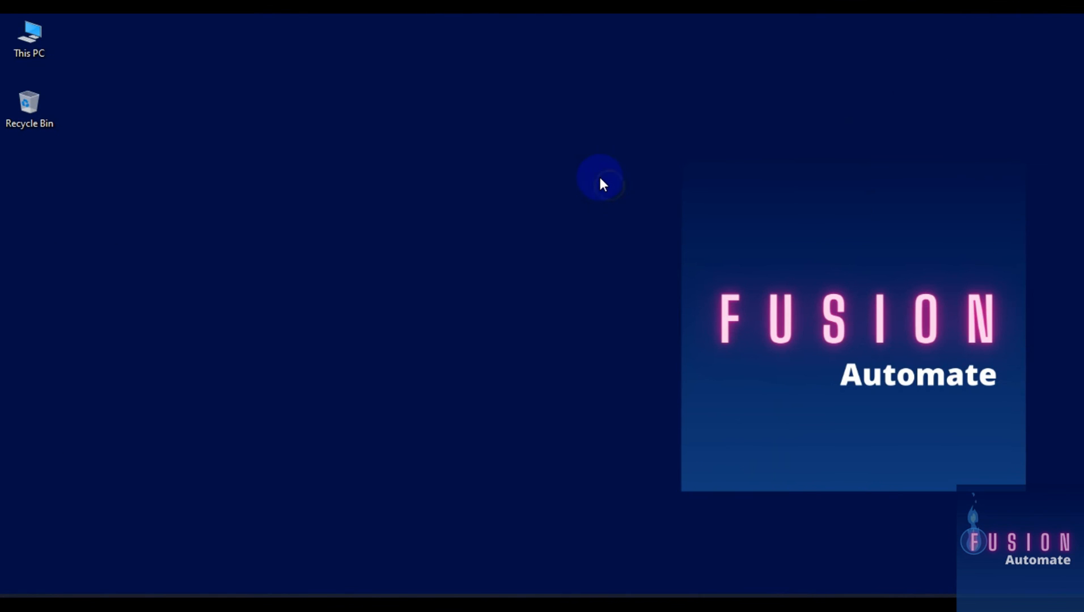